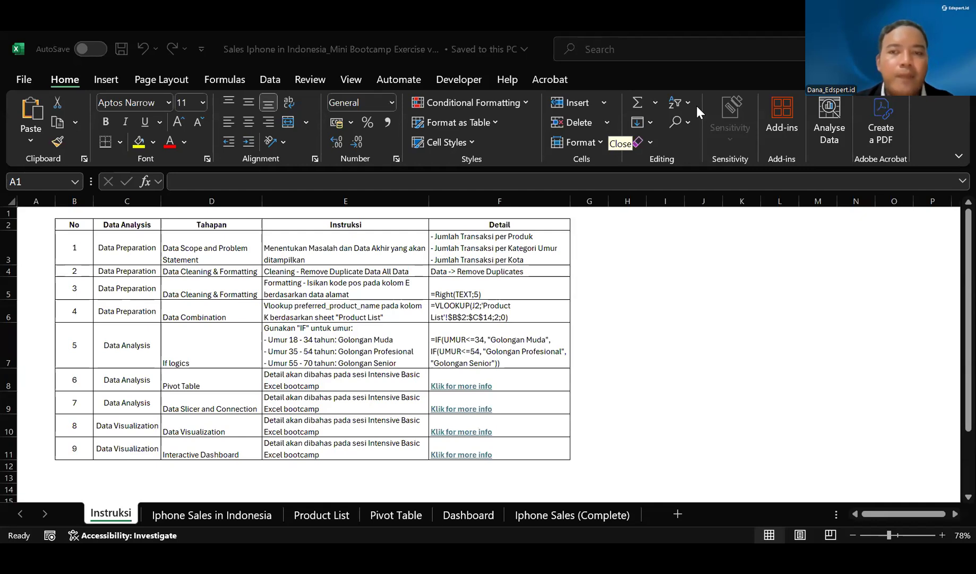
Look through the Instruksi, Iphone Sales in Indonesia and Product List sheets, ending back on Instruksi
click(253, 293)
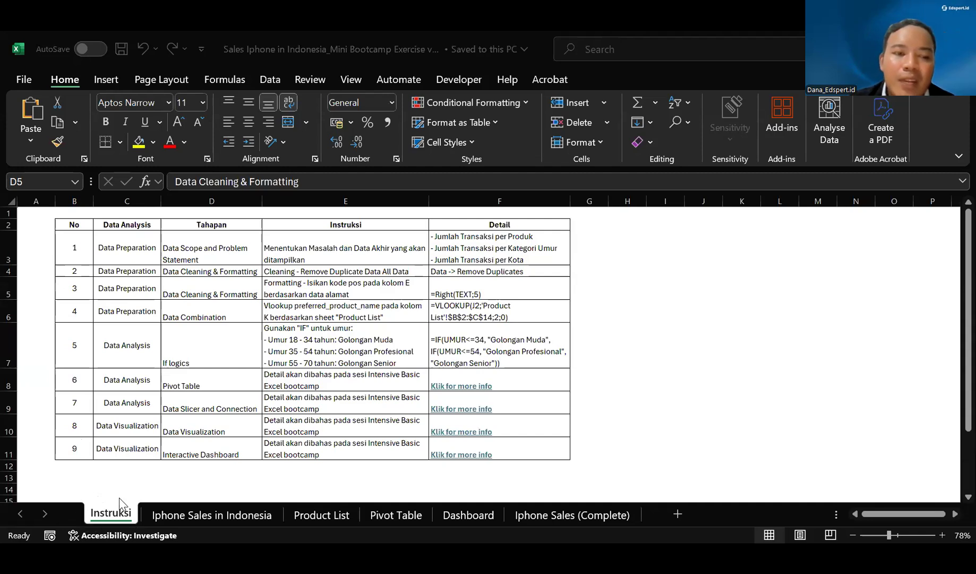
click(173, 512)
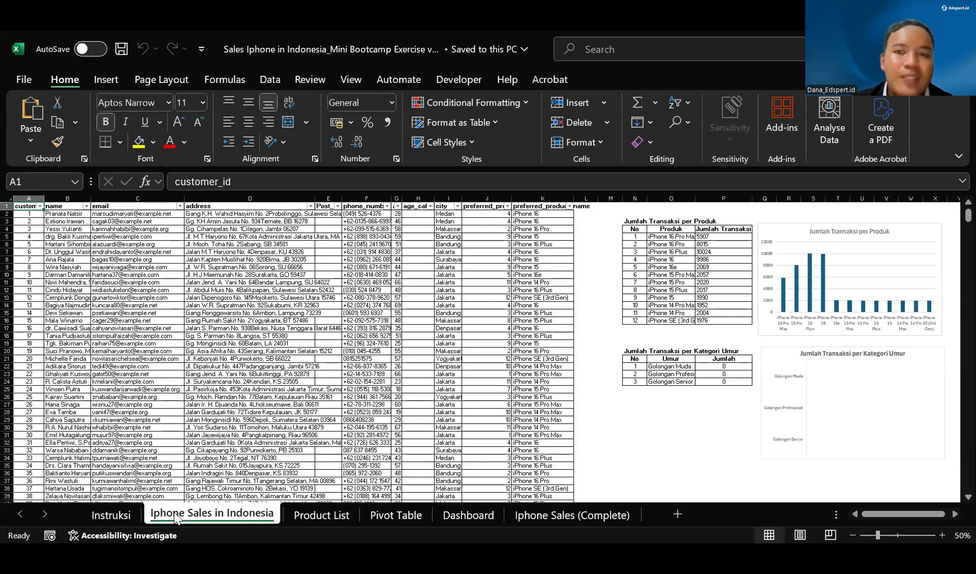
click(302, 513)
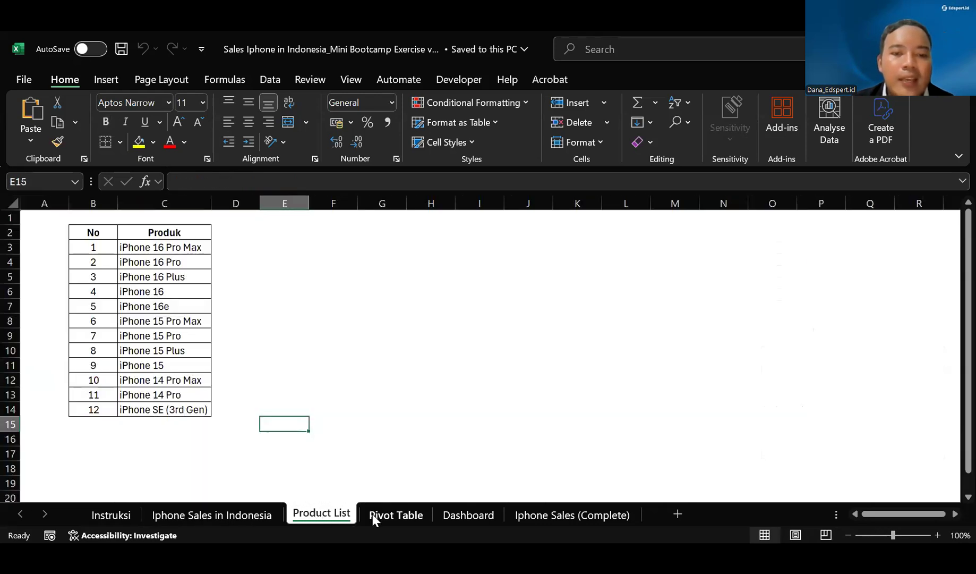
click(132, 516)
scroll(147, 249, up, 3)
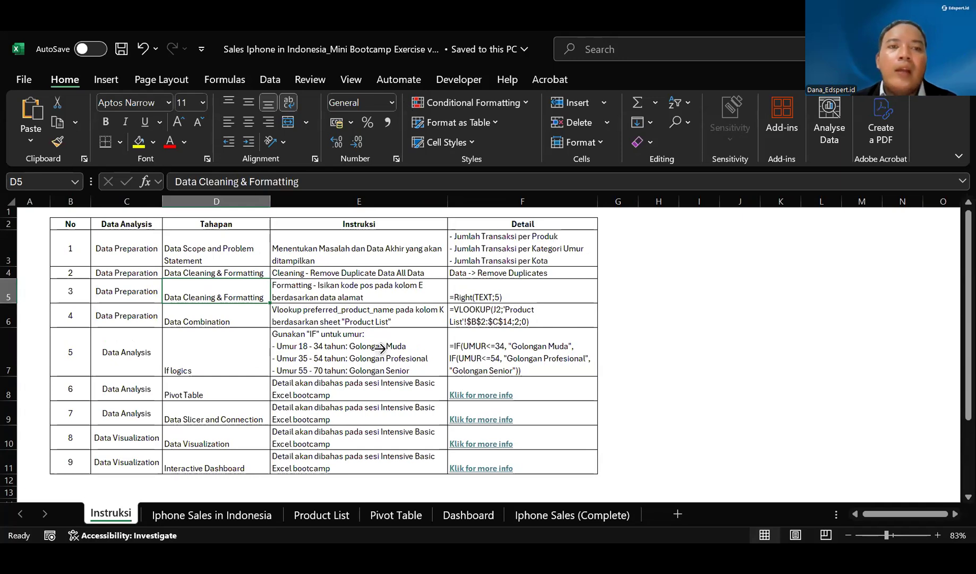
View the Analysis using Ms. Excel slide, return to the workbook and examine the No column of the Instruksi table
key(alt+Tab)
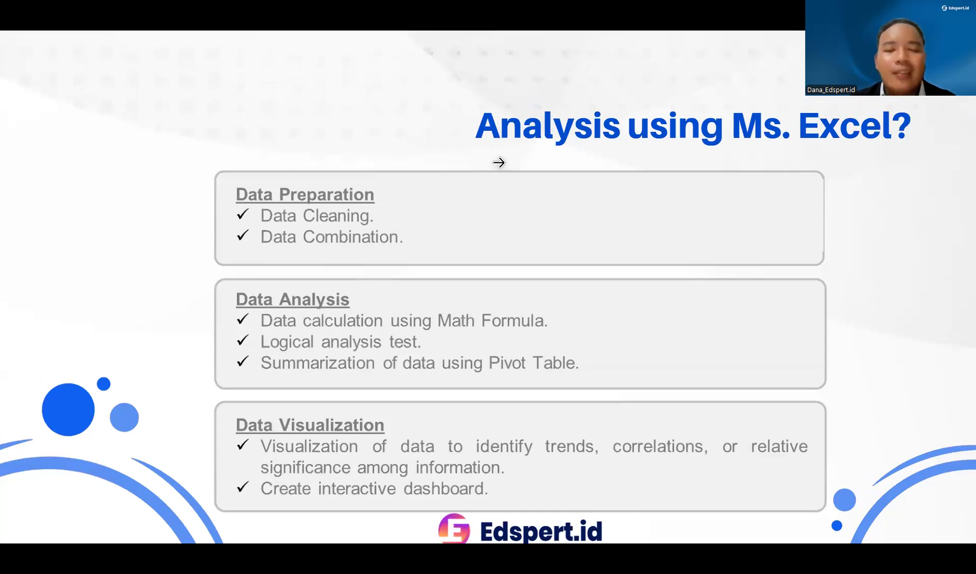
key(alt+Tab)
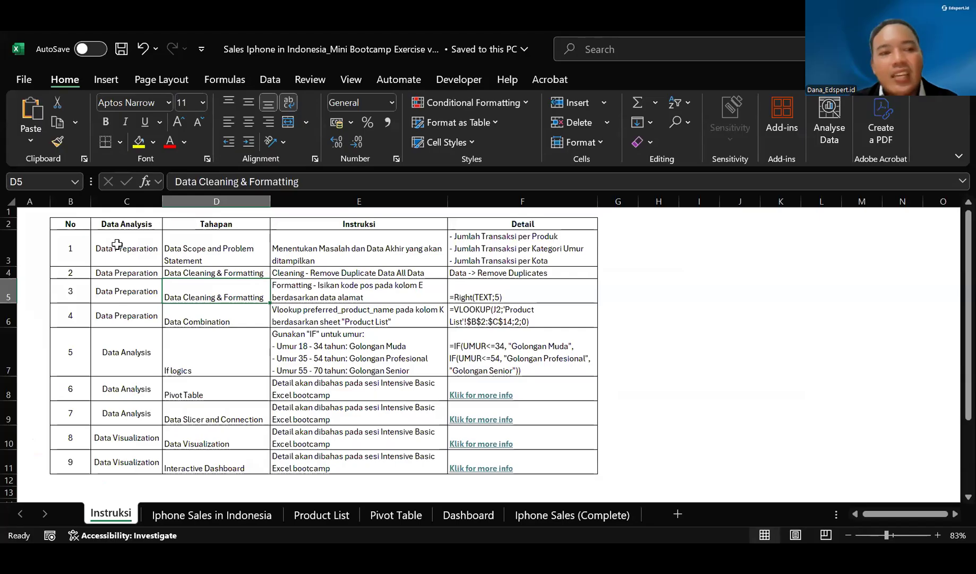
click(117, 244)
click(71, 244)
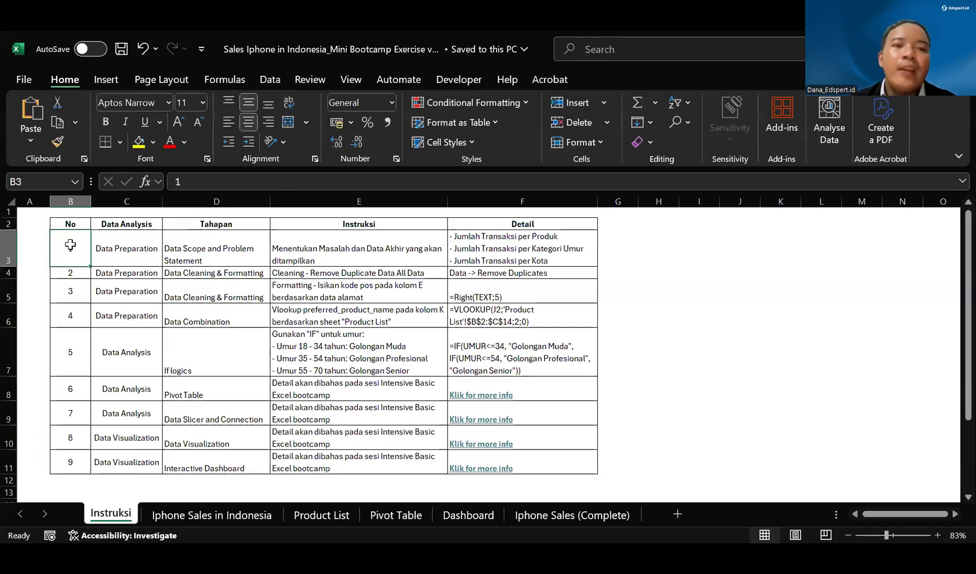
key(Up)
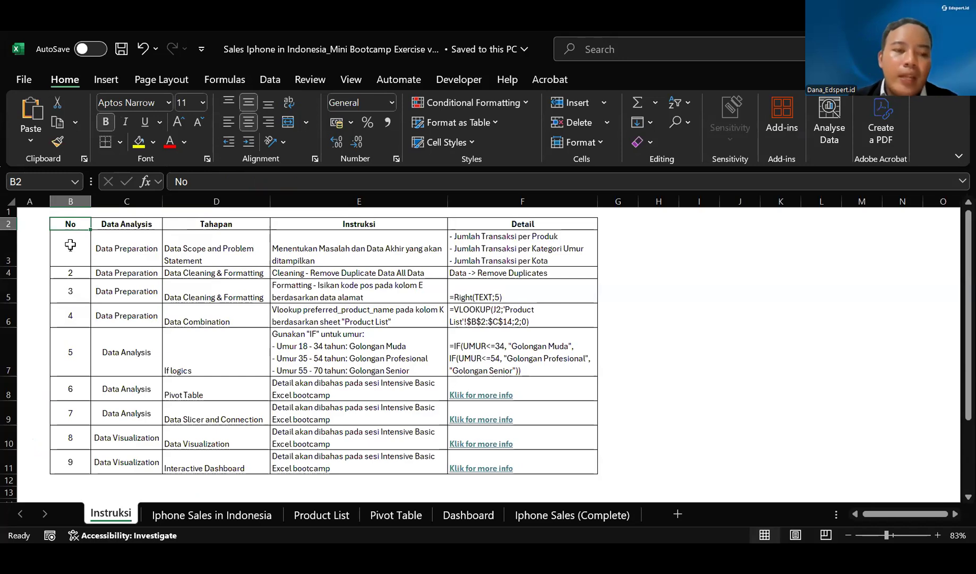
Open the Iphone Sales in Indonesia sheet and enlarge the customer data to a readable size
click(165, 515)
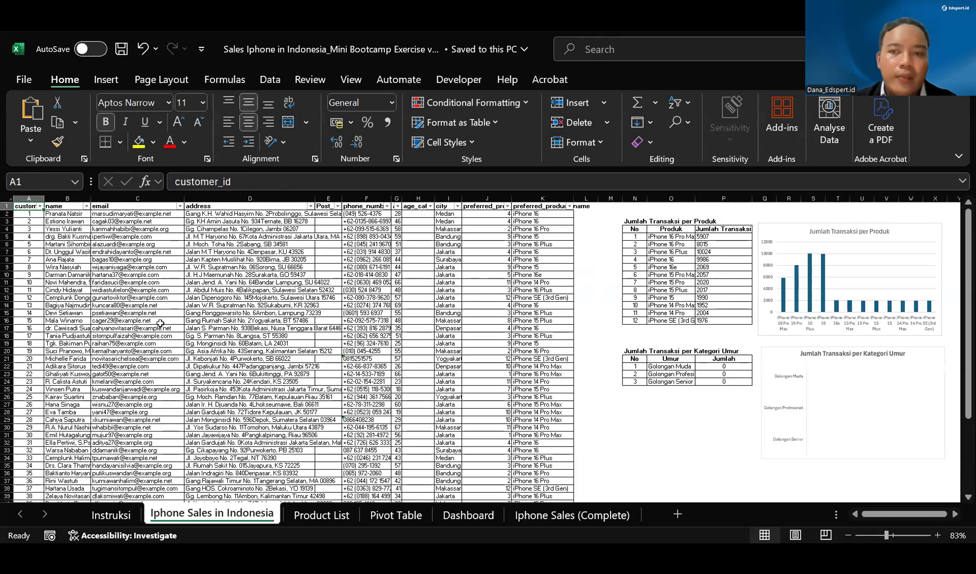
ctrl+scroll(165, 306, down, 3)
ctrl+scroll(166, 299, up, 2)
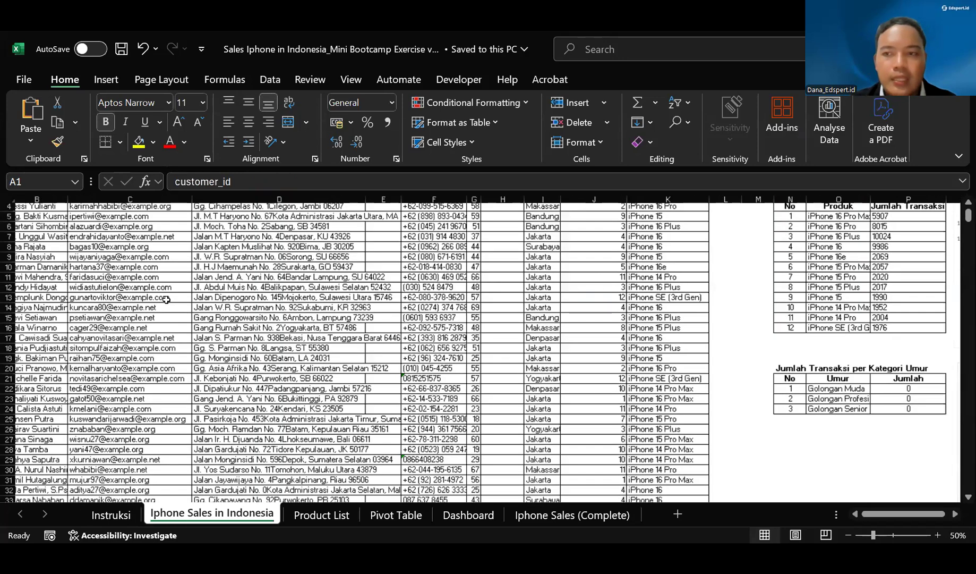
ctrl+scroll(167, 300, up, 3)
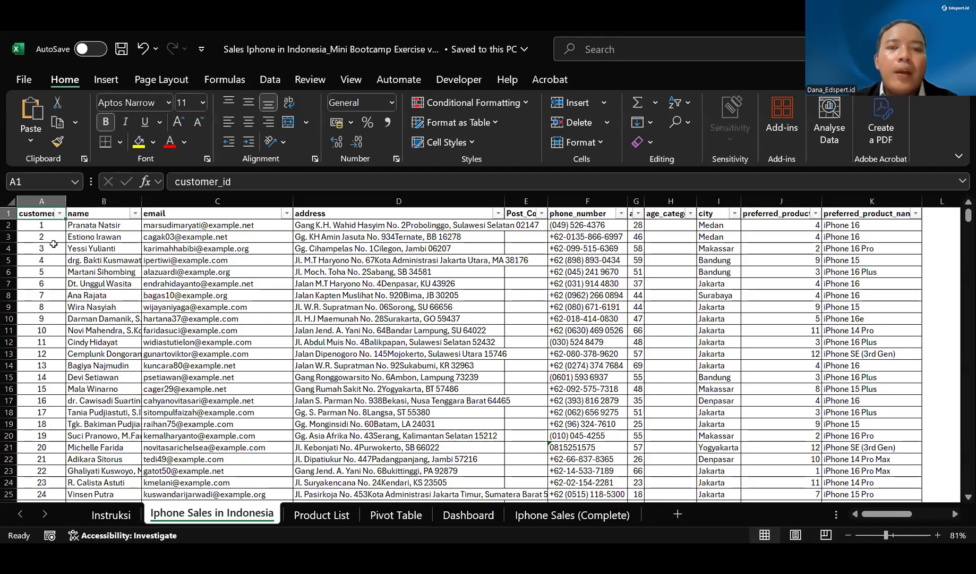
click(53, 248)
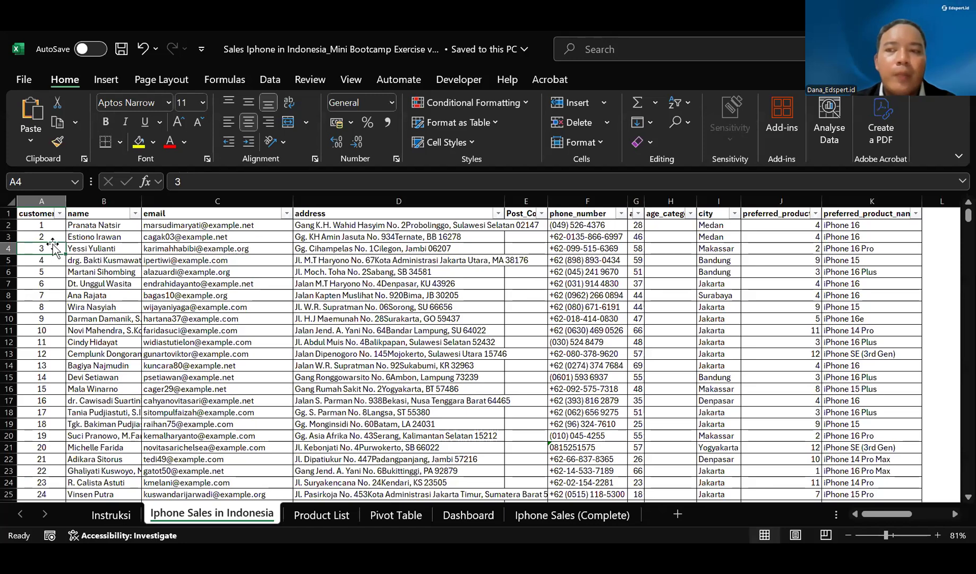
ctrl+scroll(53, 248, up, 1)
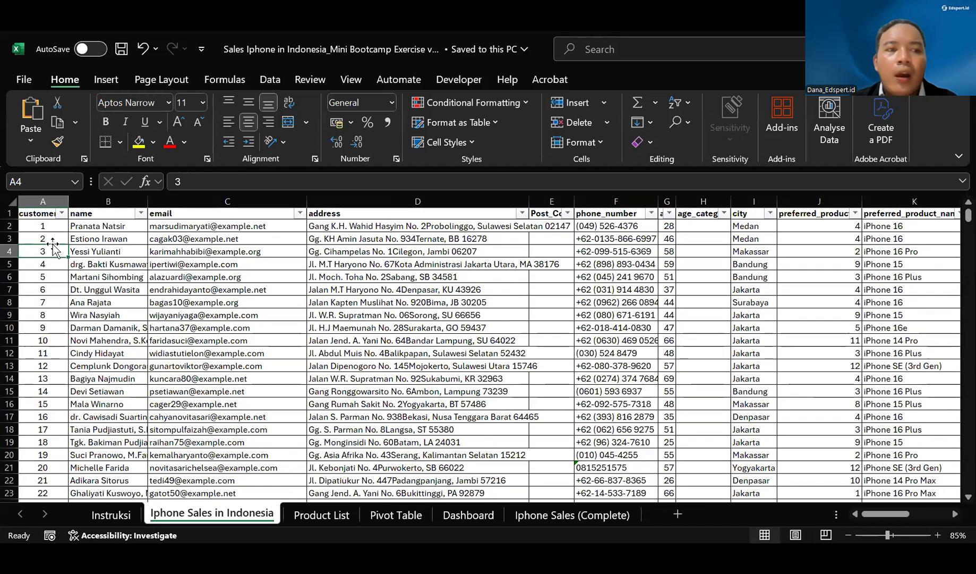
Examine the customer_id and name columns, checking their headers and first entries
click(44, 235)
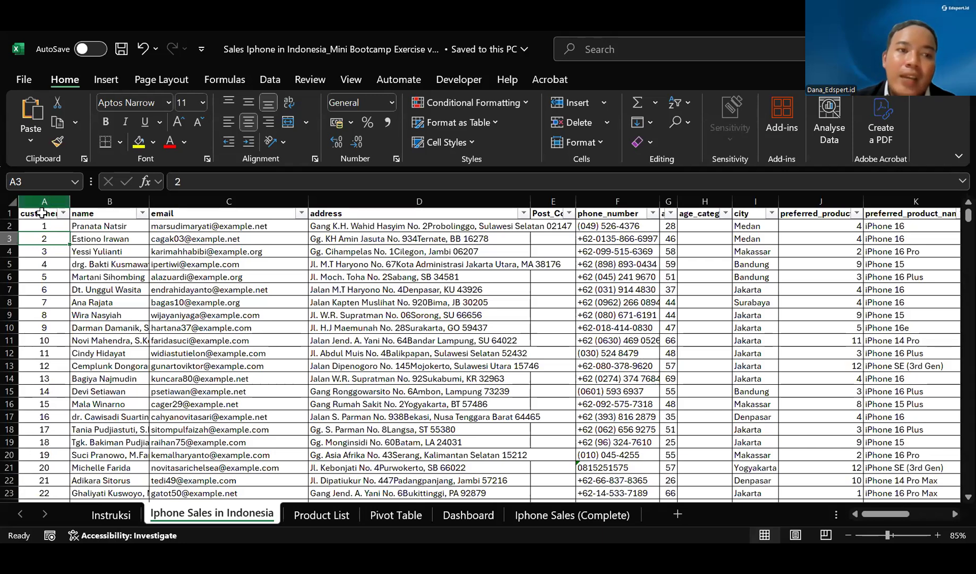
click(41, 213)
click(42, 228)
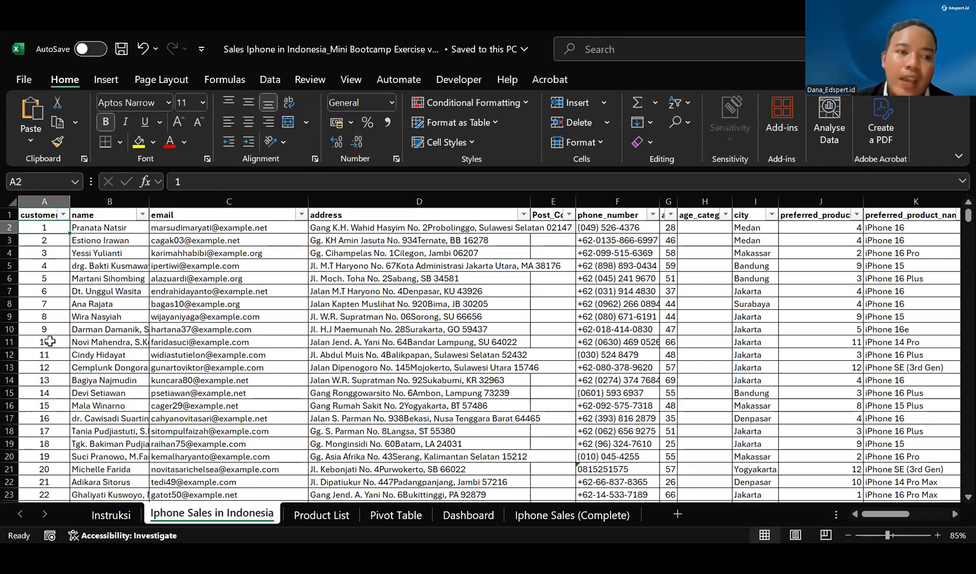
click(99, 212)
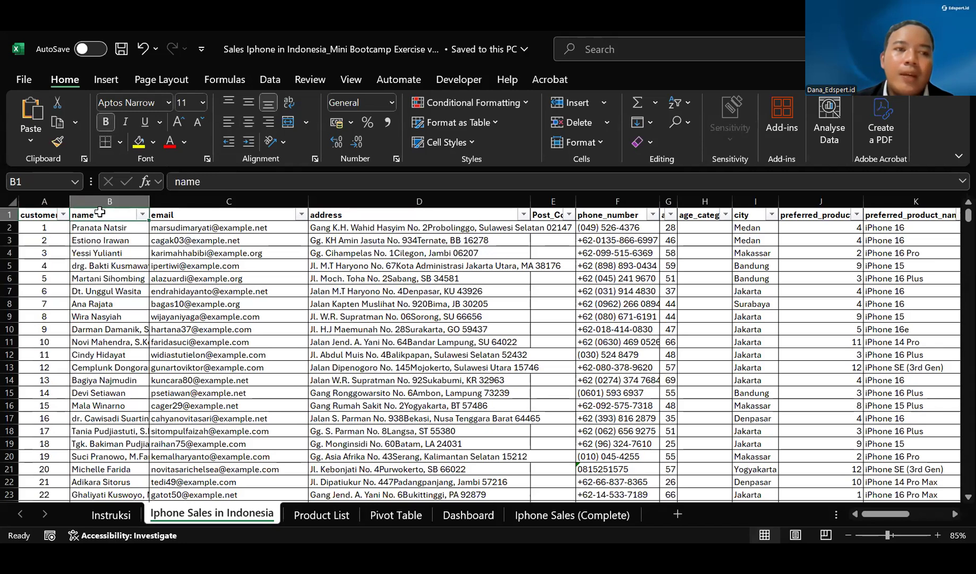
drag(97, 227, 125, 287)
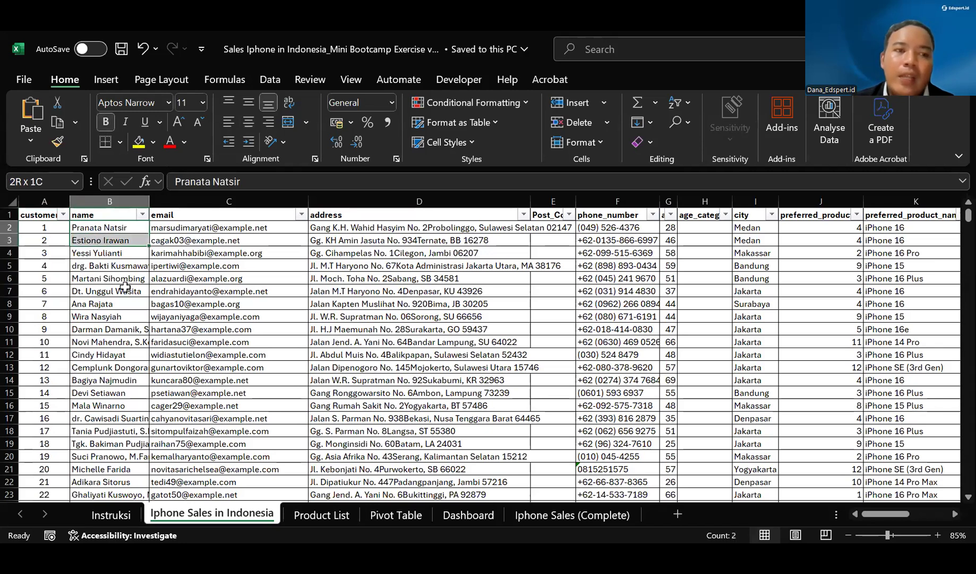
click(125, 240)
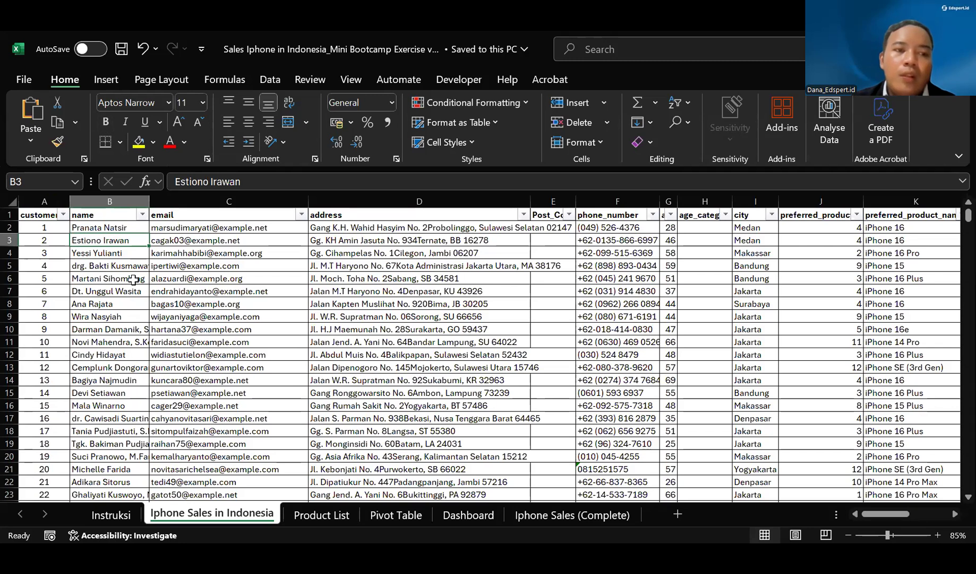
click(113, 301)
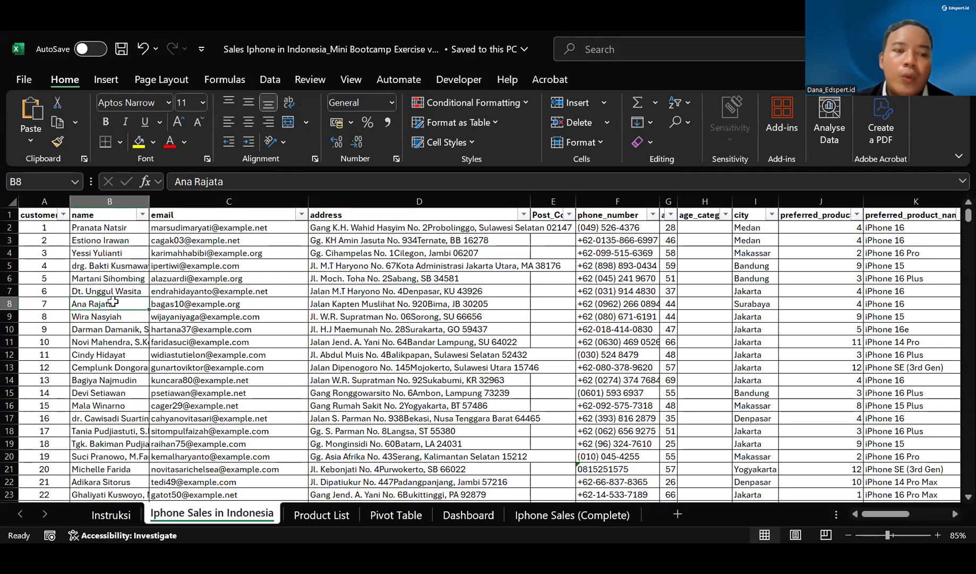
click(116, 229)
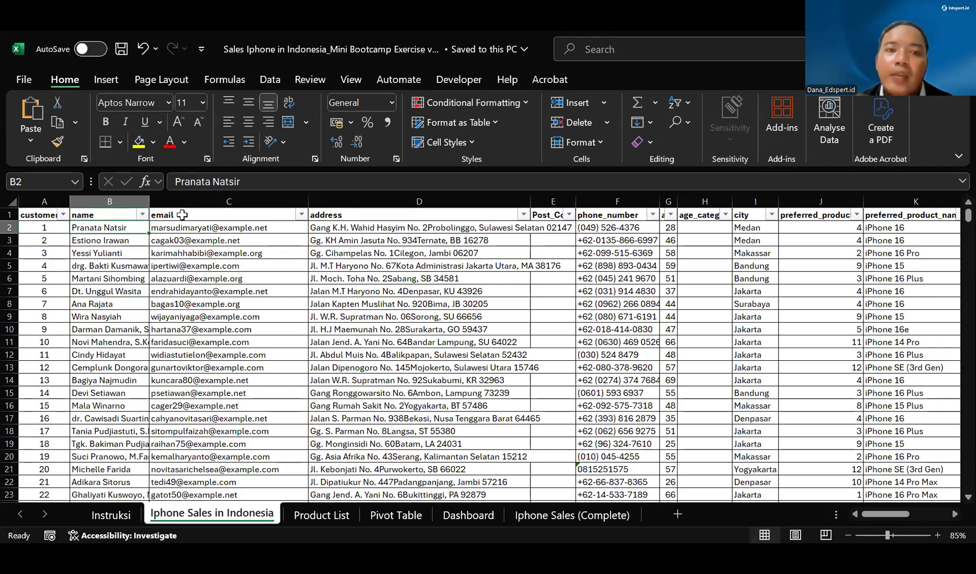
Examine the email, address, Post_Code and phone_number columns, going through the phone numbers to the end of the data
click(182, 215)
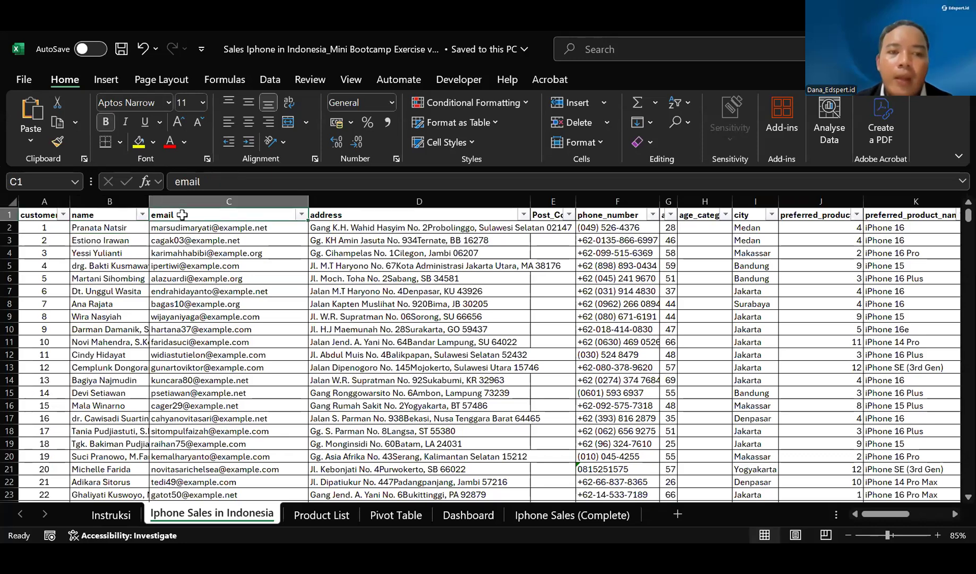
key(Right)
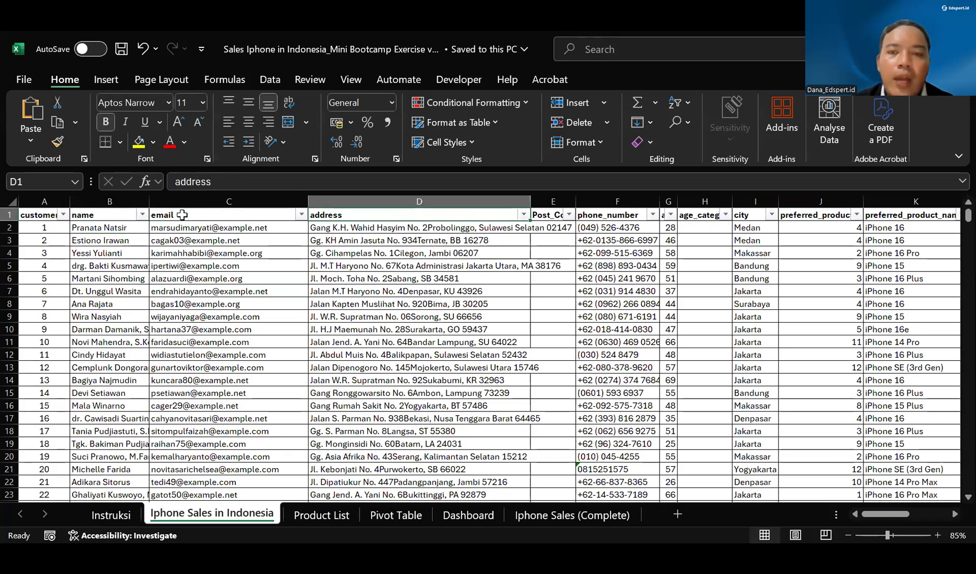
key(Right)
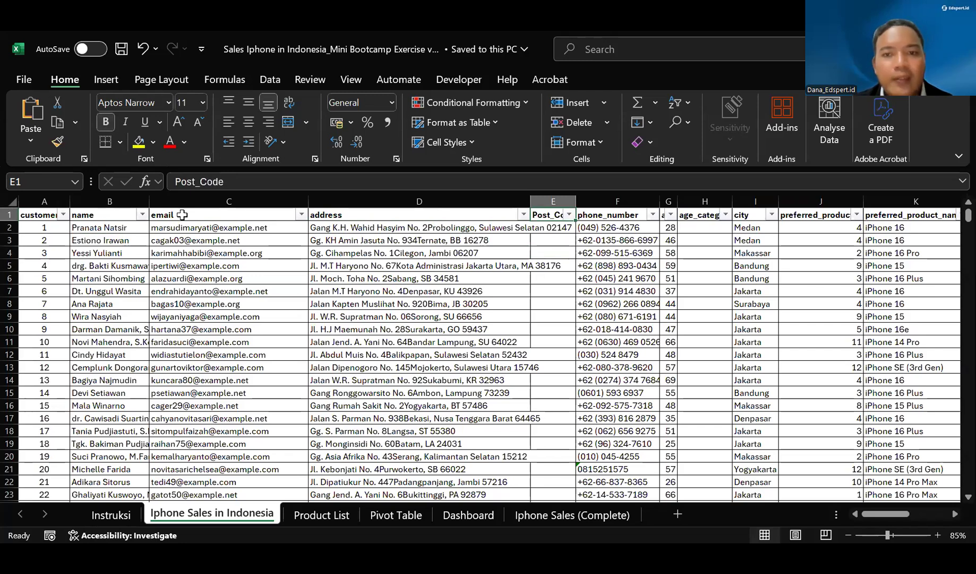
key(Right)
key(Down)
key(Up)
key(Down)
key(Down)
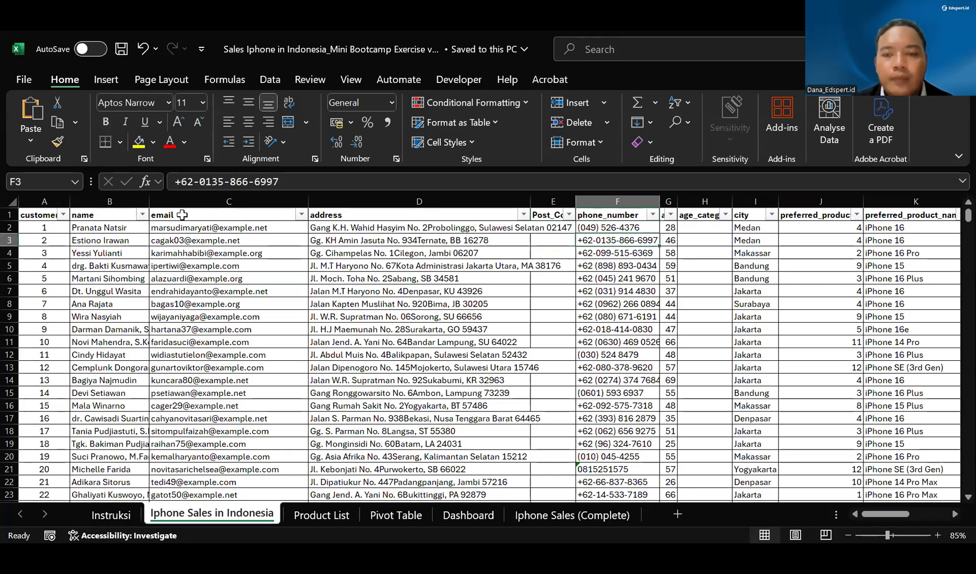
key(ctrl+Down)
key(ctrl+Up)
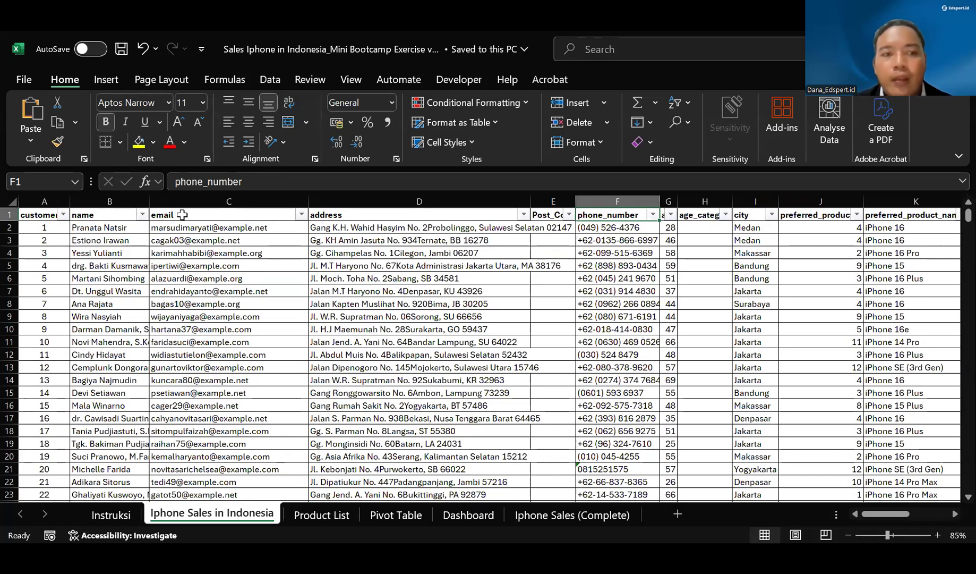
Examine the age column down to its last record and the adjacent age_category column
key(Right)
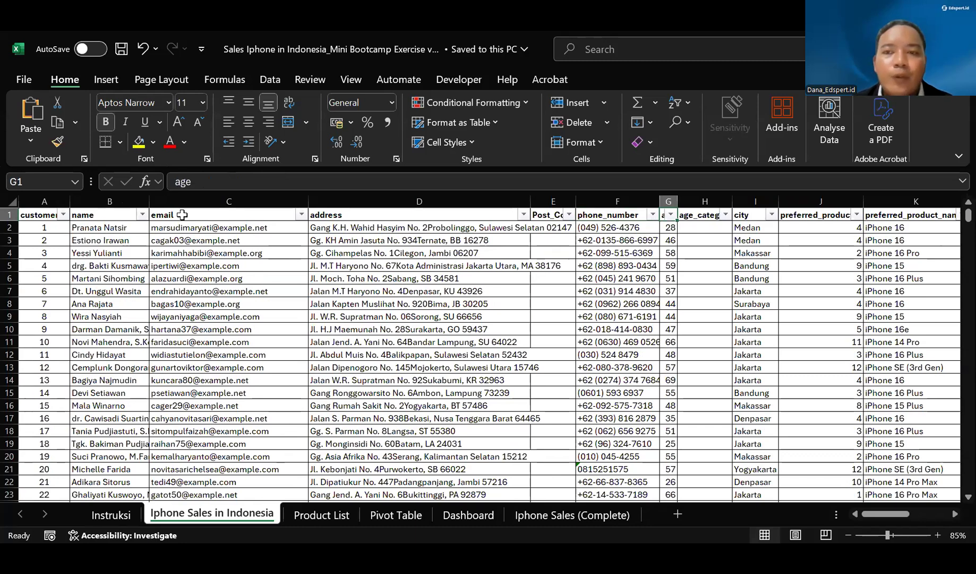
key(Down)
key(ctrl+Down)
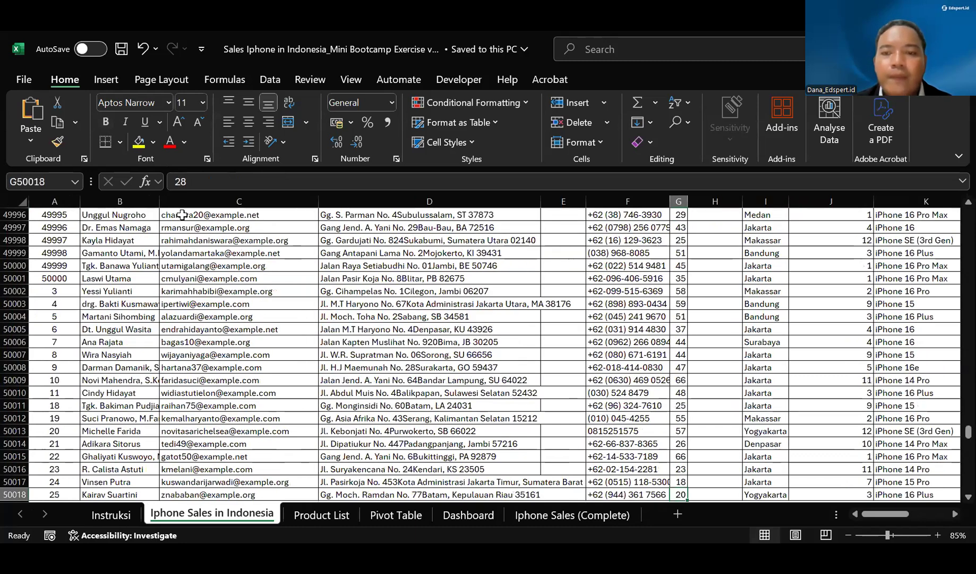
key(ctrl+Up)
key(Right)
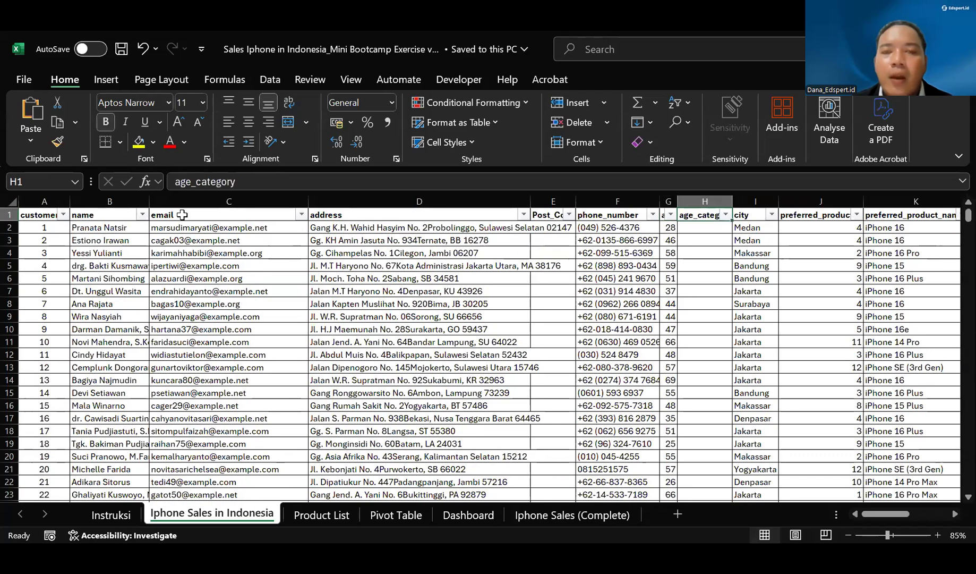
key(Down)
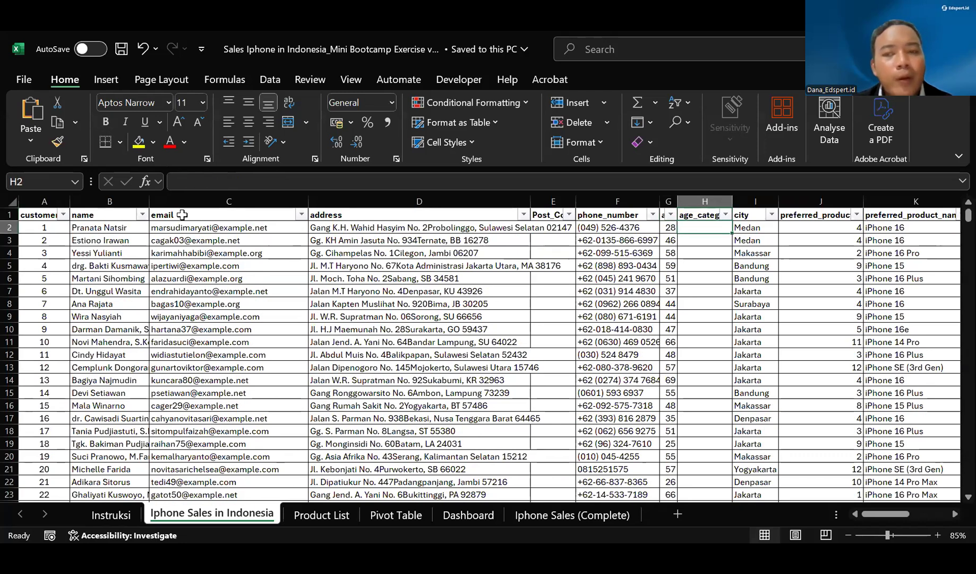
Examine the city column from its header down to the last record and return to the header
key(Right)
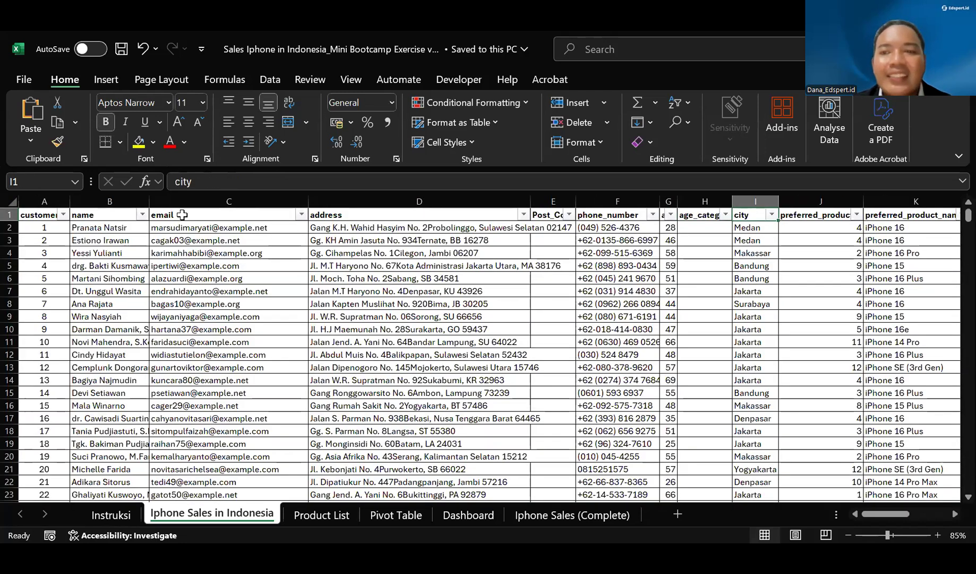
key(Down)
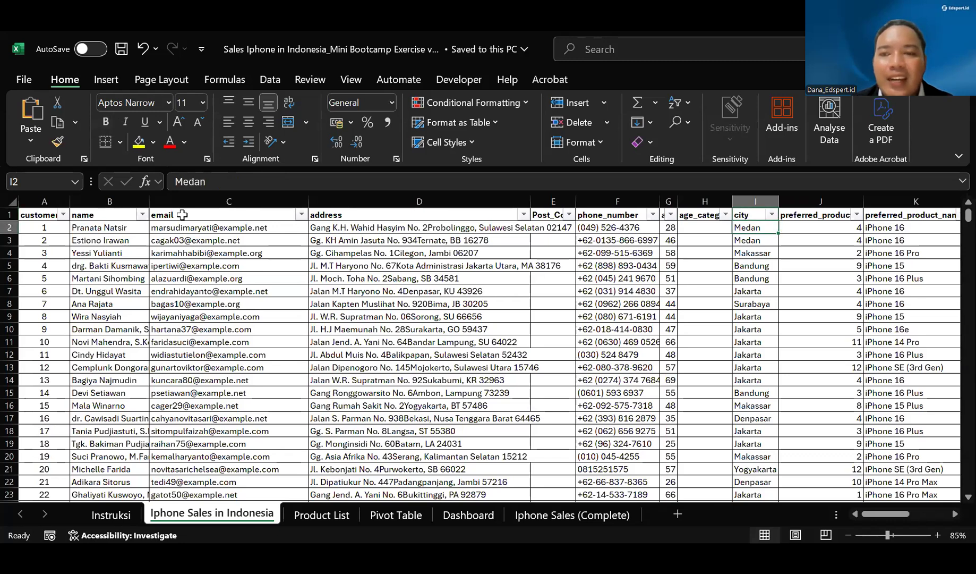
key(Up)
key(ctrl+Down)
key(ctrl+Up)
key(Down)
key(Up)
Examine the preferred_product_id column to its last record and the preferred_product_name column beside it
key(Right)
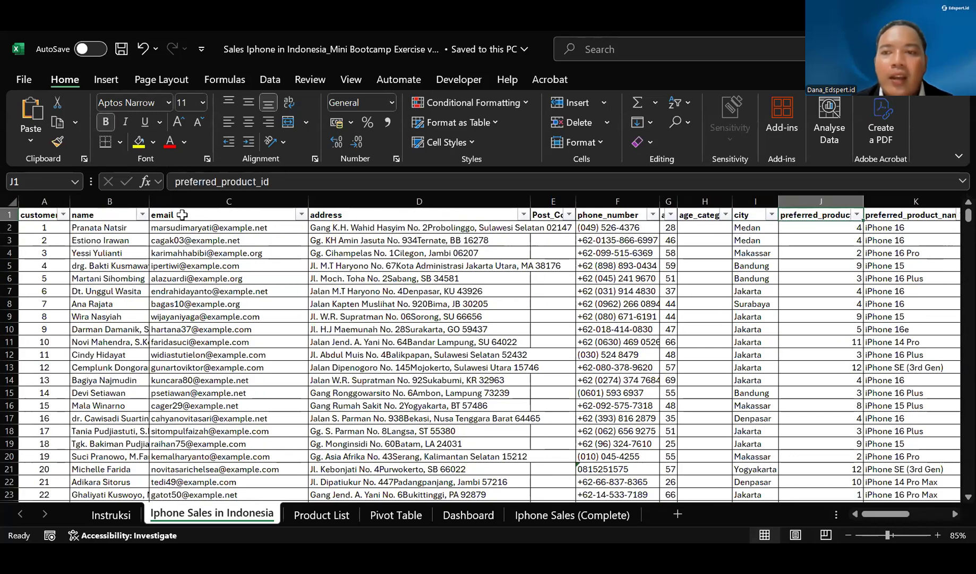
key(ctrl+Down)
key(ctrl+Up)
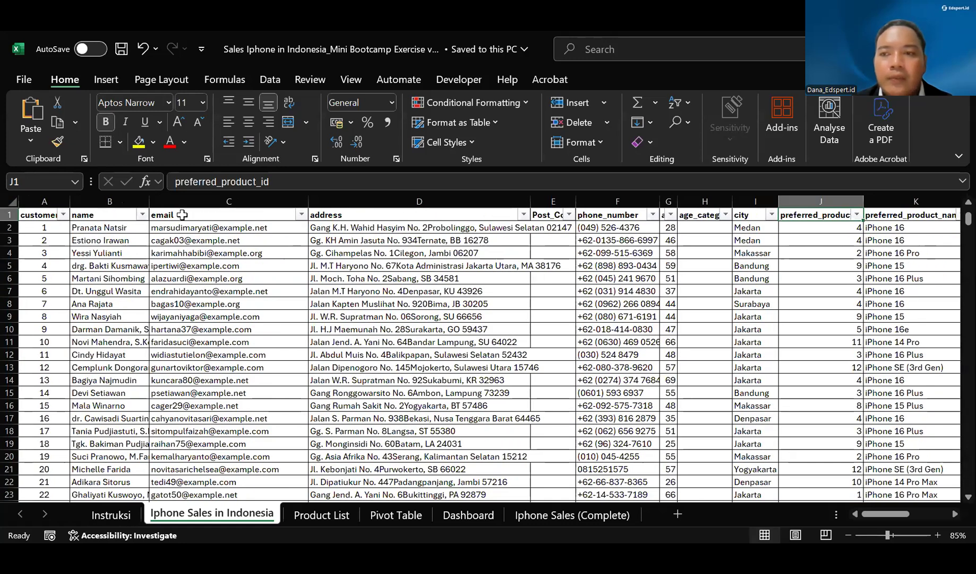
key(ctrl+Down)
key(Right)
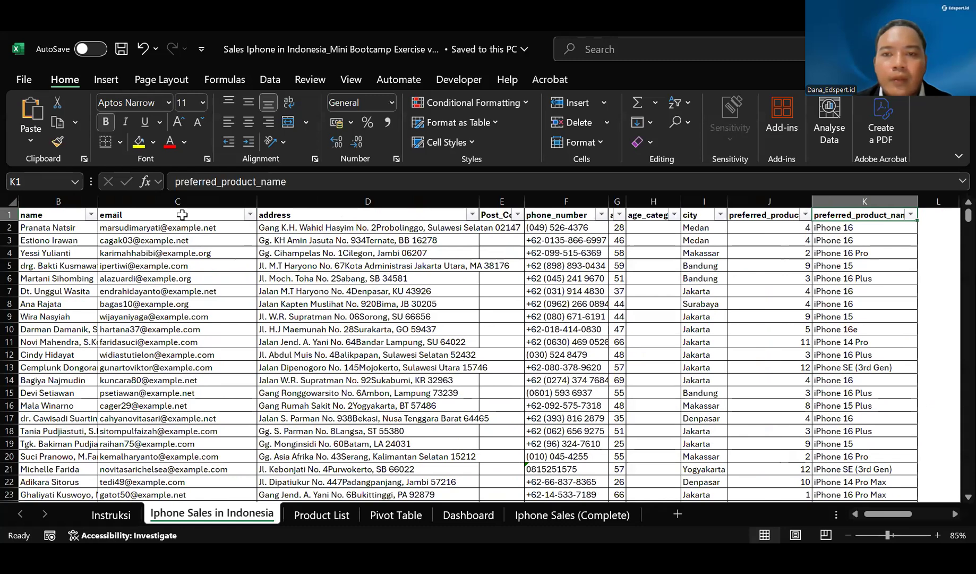
Clear the preferred_product_name lookup formulas from K3 down to the last record, keeping the formula in K2
key(Right)
key(Right)
key(Down)
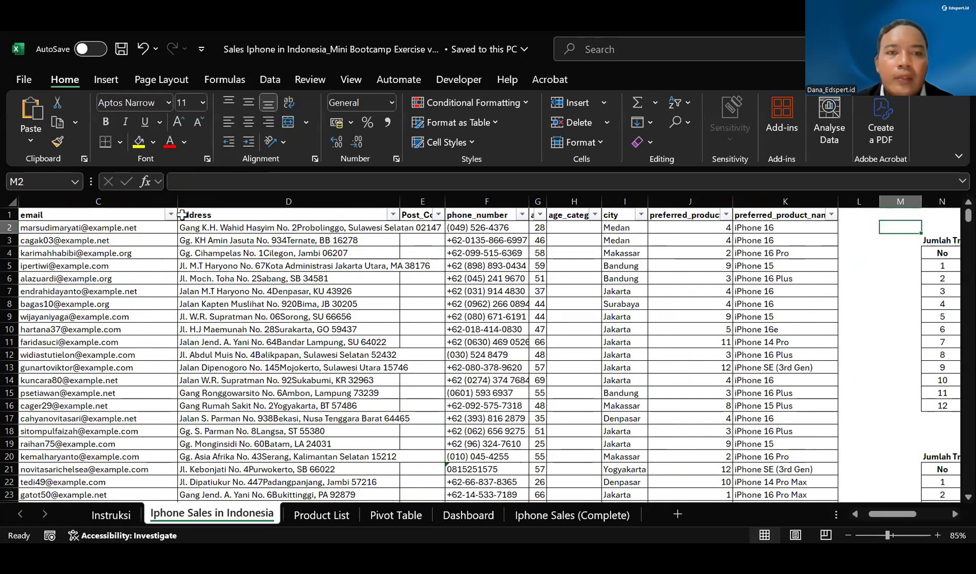
key(Left)
key(Left)
key(Down)
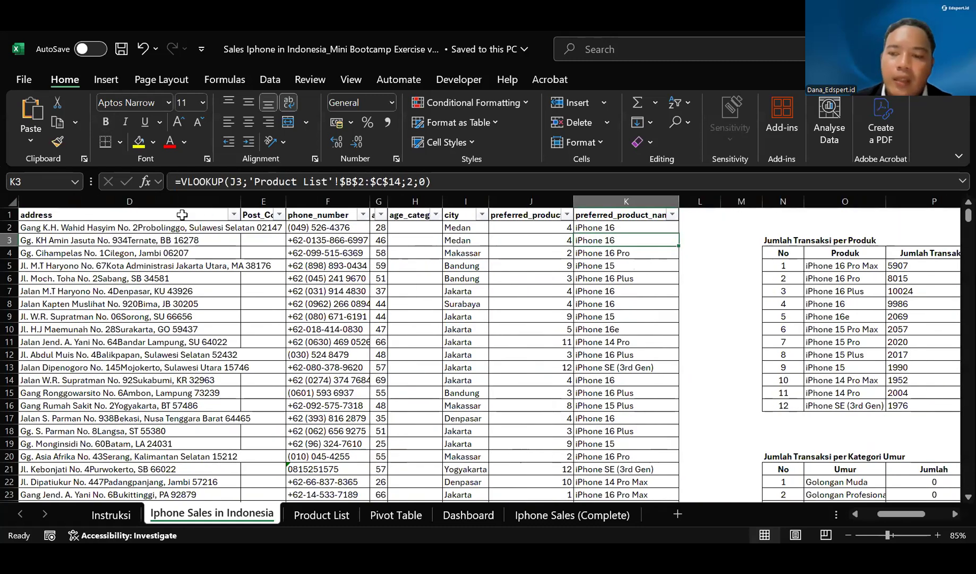
key(ctrl+shift+Down)
key(Delete)
key(Up)
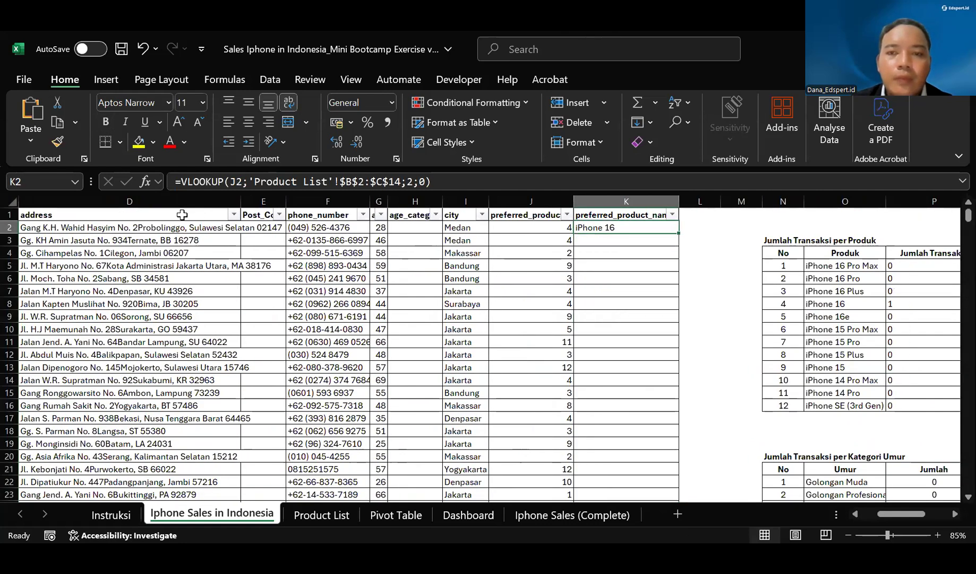
key(Up)
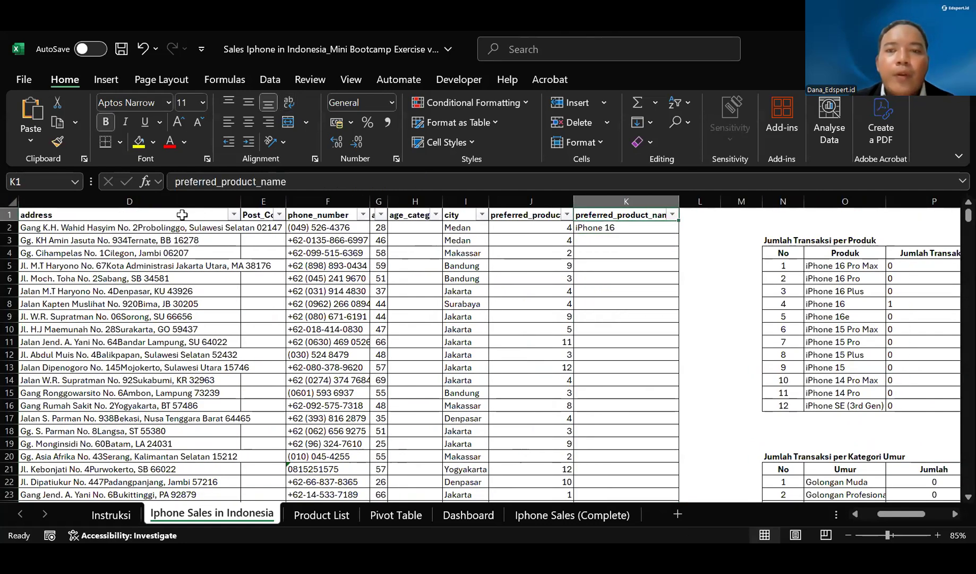
key(Down)
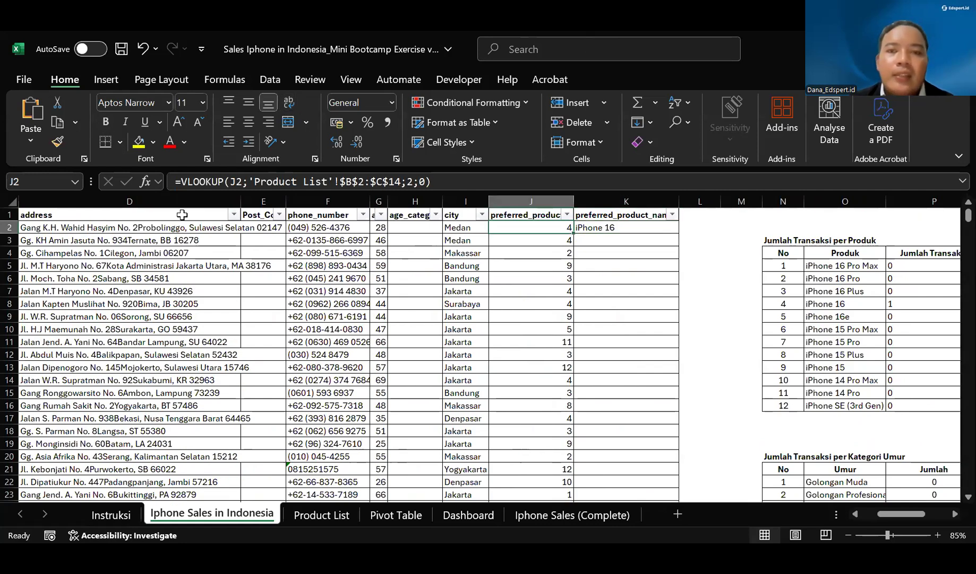
Review the column headers from preferred_product_id back to customer_id
key(Left)
key(Up)
key(Left)
key(Left)
key(Left)
key(Left)
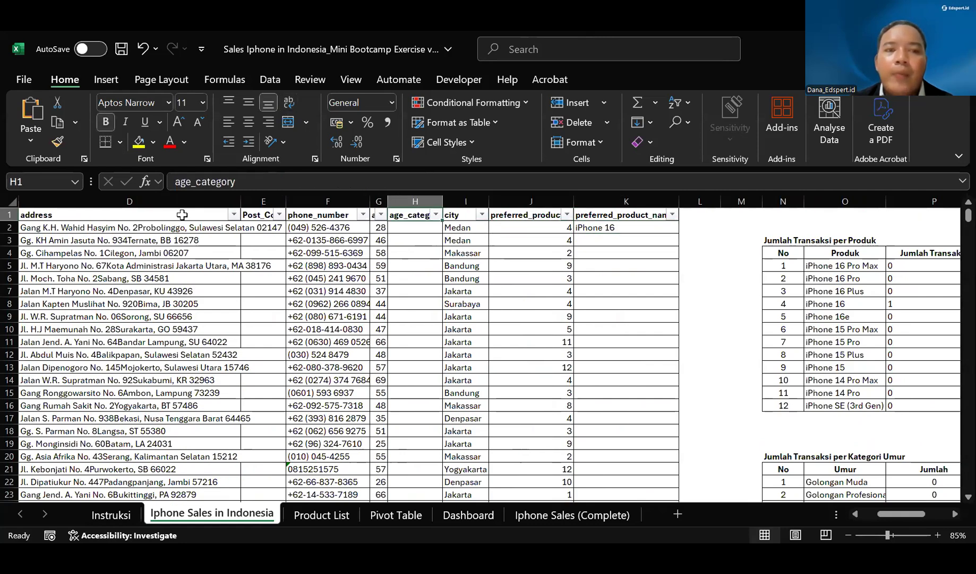
key(Left)
key(Left)
key(Left)
key(Left)
key(Left)
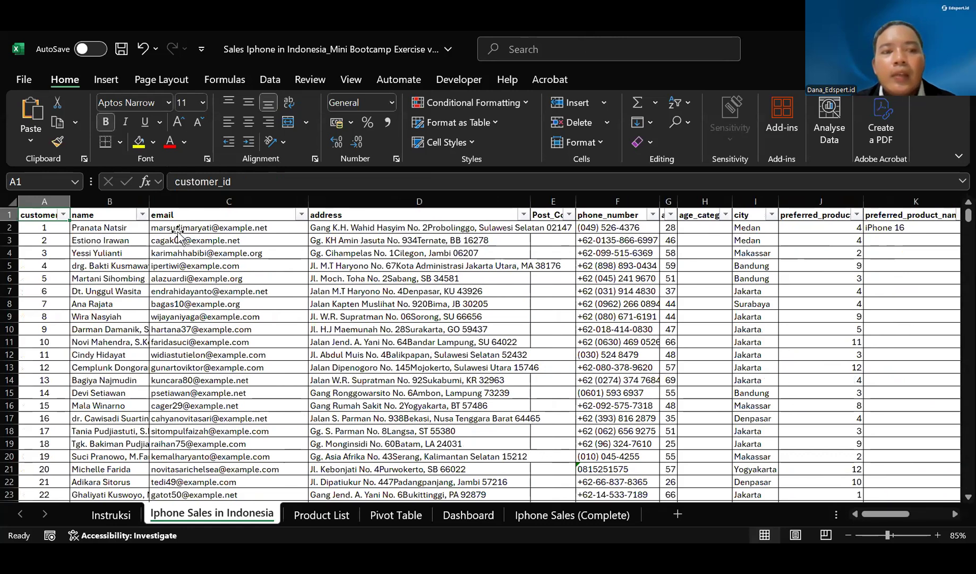
Examine the customer_id, name, email, address, Post_Code and phone_number columns to judge their relevance to the analysis
click(178, 229)
scroll(178, 232, down, 1)
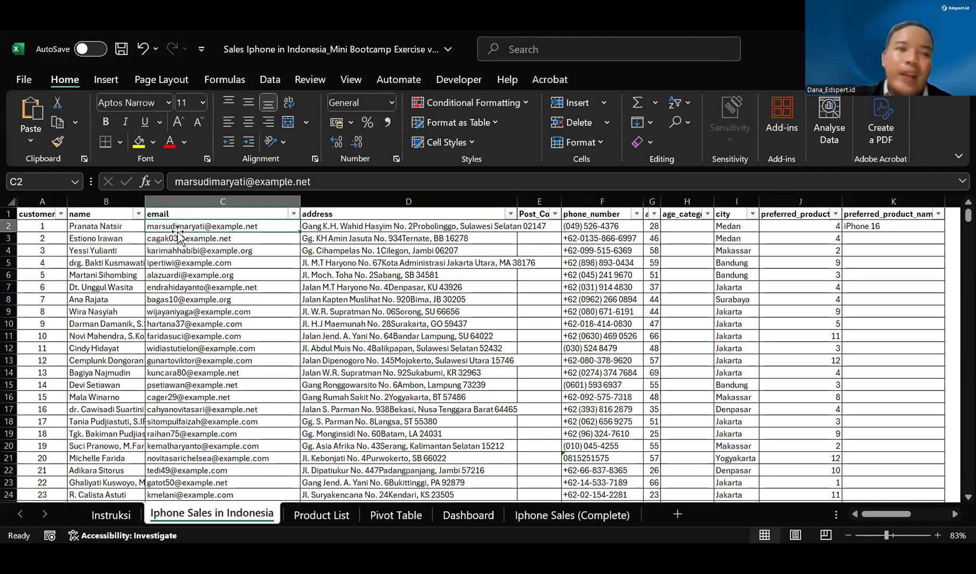
click(36, 213)
click(106, 200)
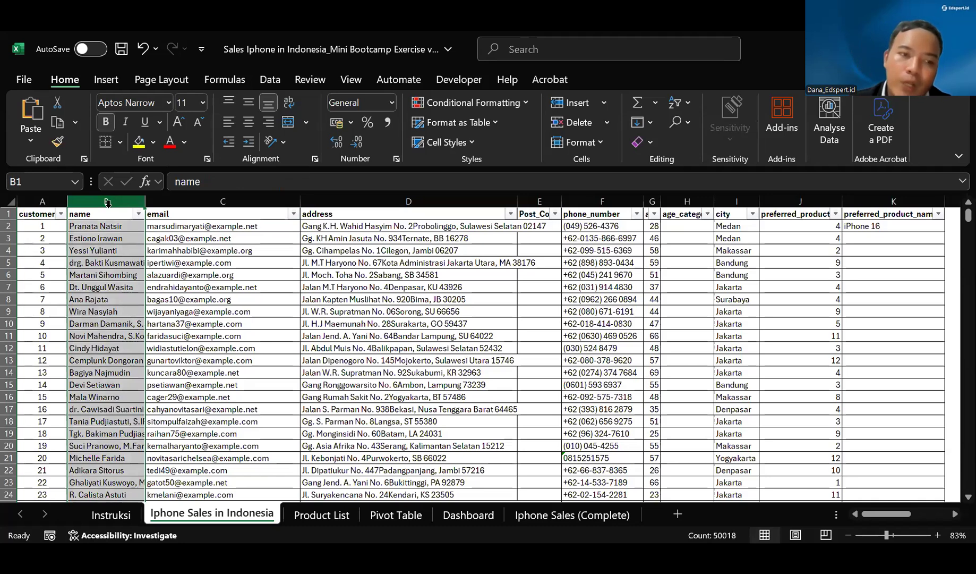
click(114, 223)
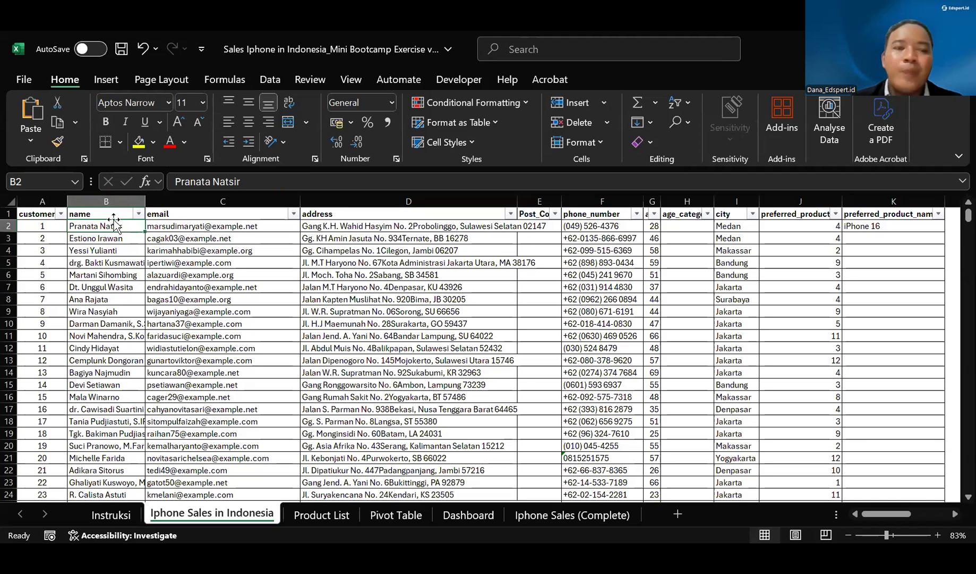
click(191, 213)
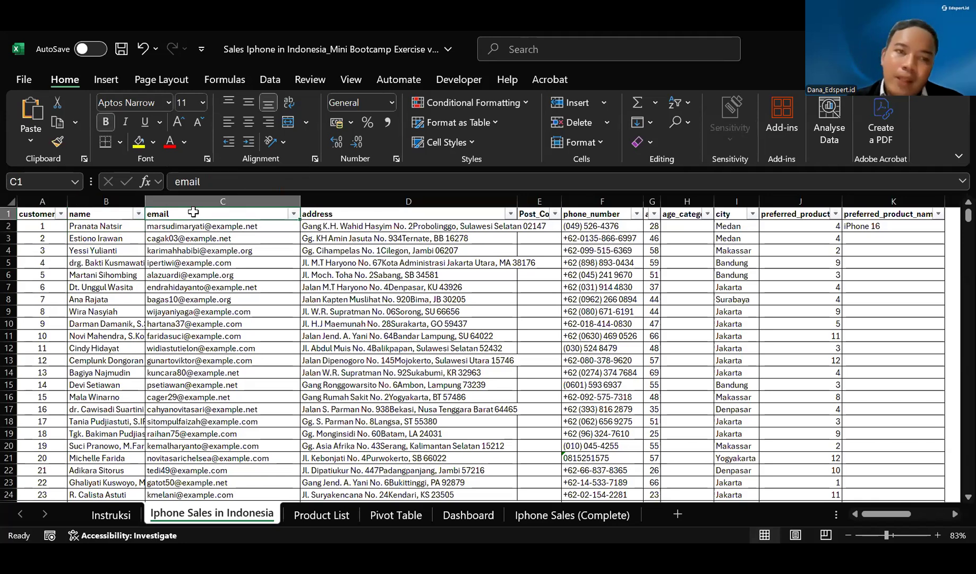
click(322, 216)
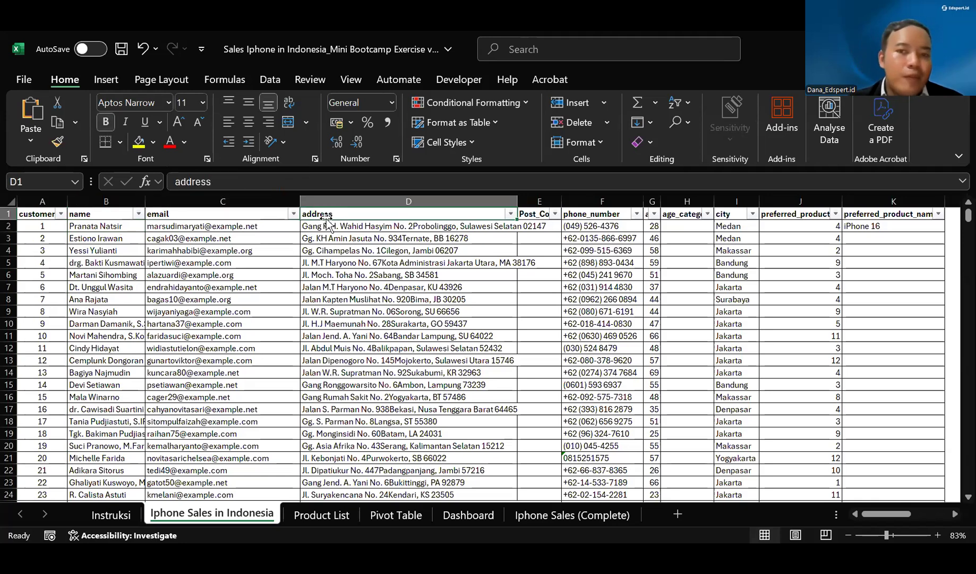
click(550, 237)
click(587, 237)
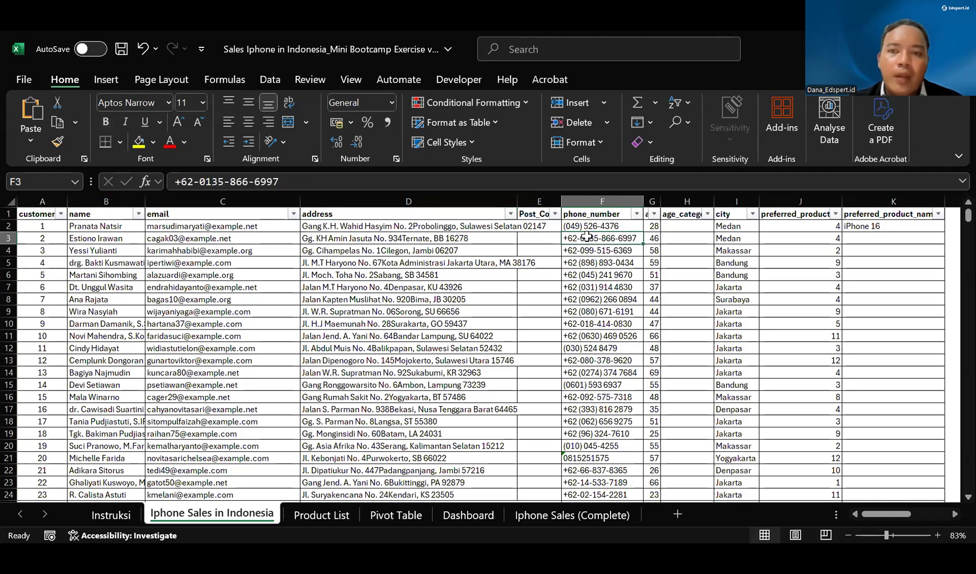
Highlight the age and age_category headers in yellow
click(673, 214)
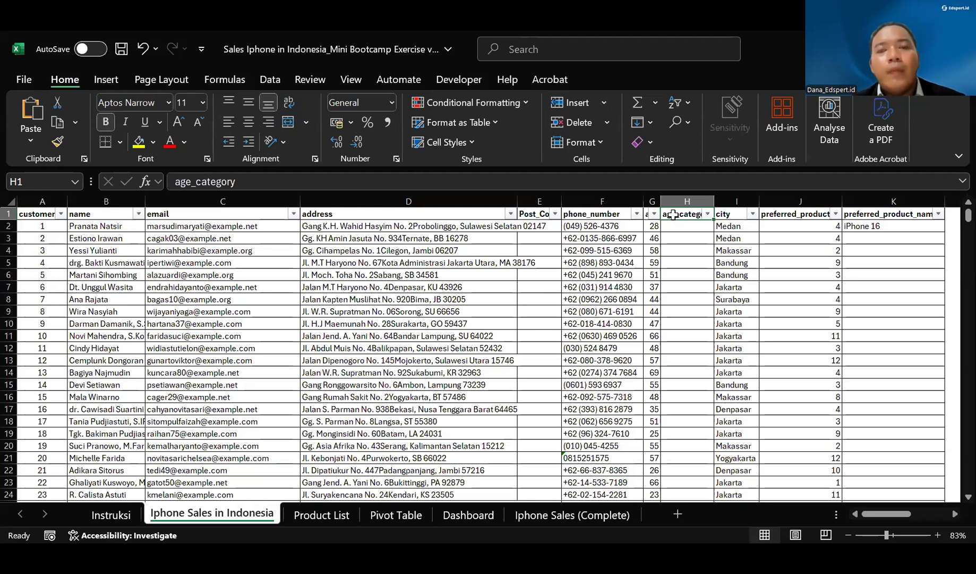
key(Left)
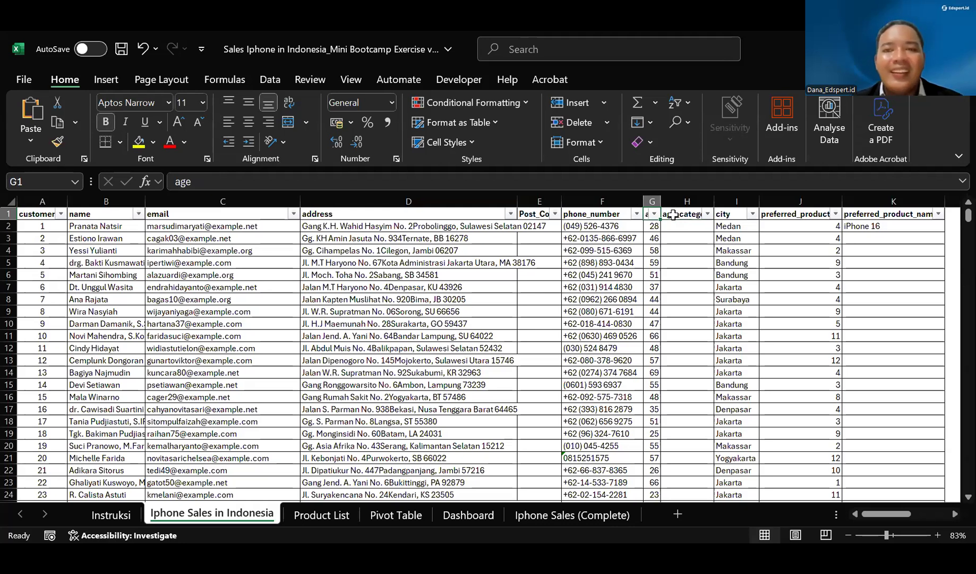
key(shift+Right)
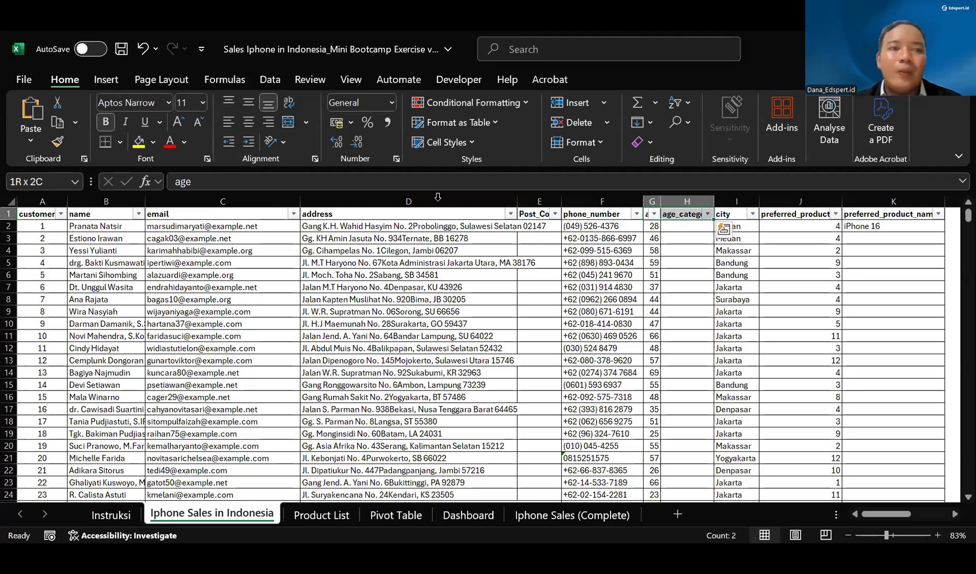
click(137, 145)
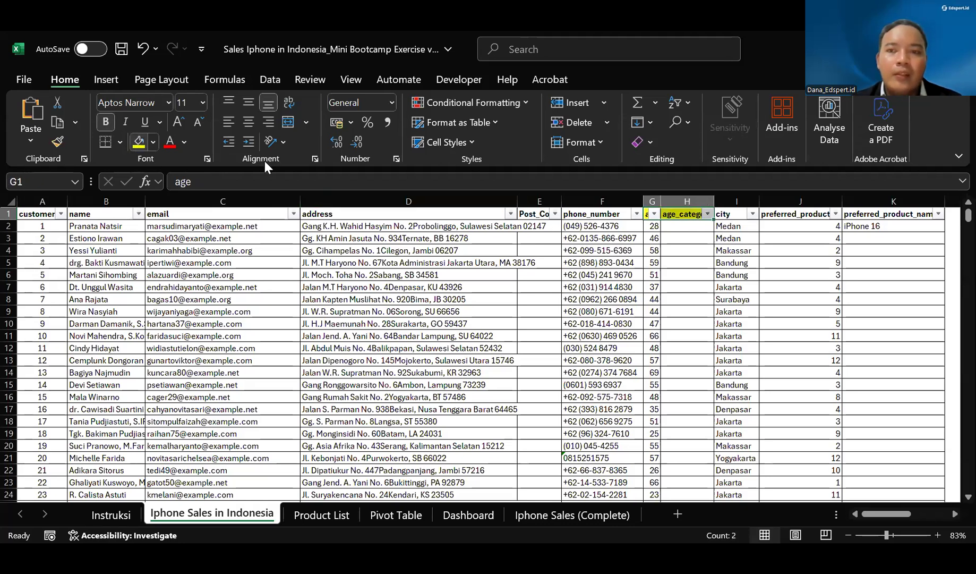
Highlight the city, preferred_product_id and preferred_product_name headers in yellow
scroll(651, 228, right, 3)
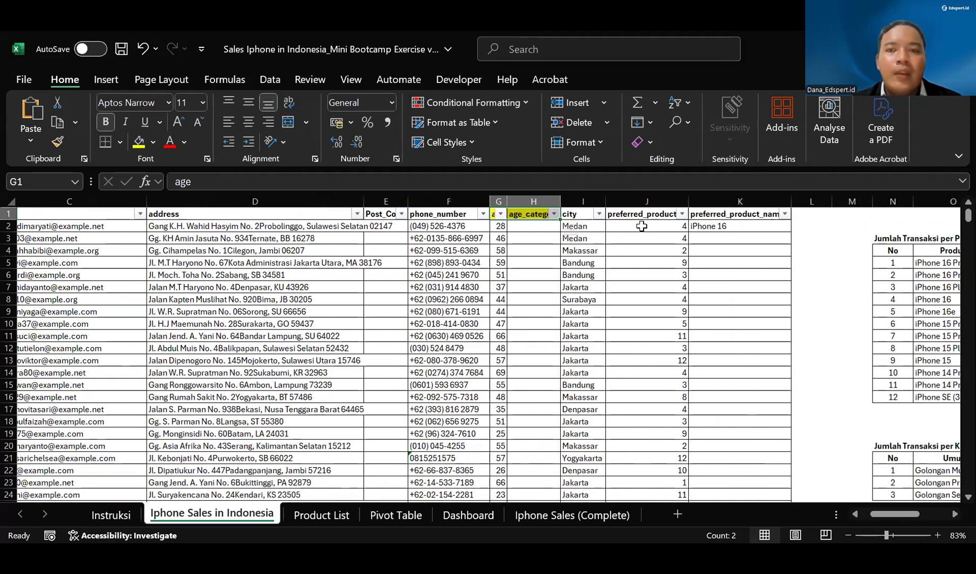
click(576, 214)
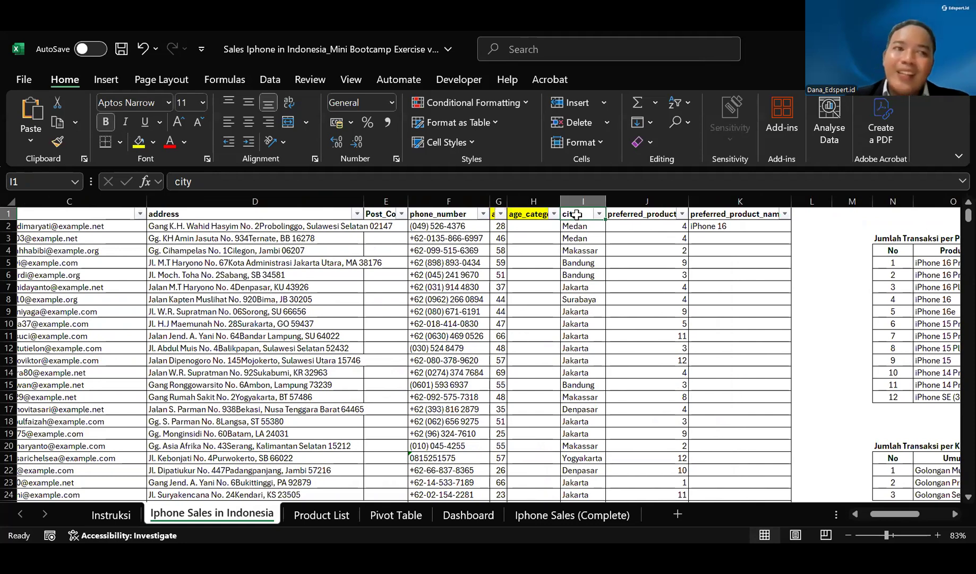
click(137, 142)
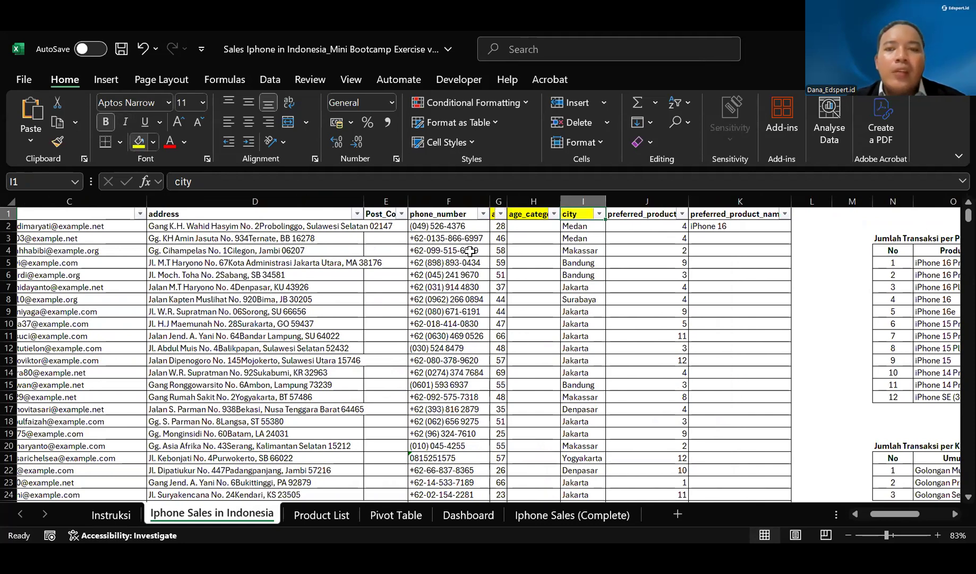
key(Right)
key(shift+Right)
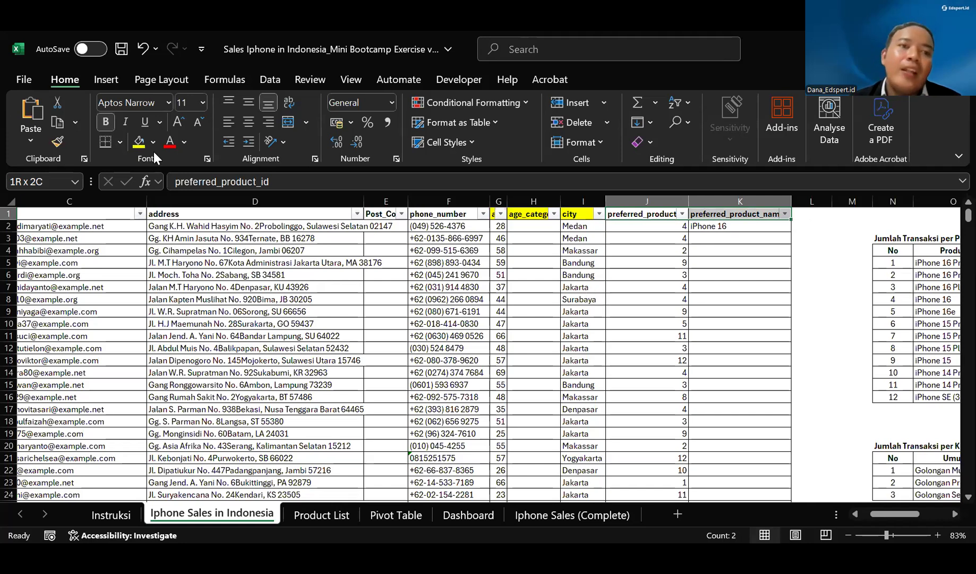
click(131, 143)
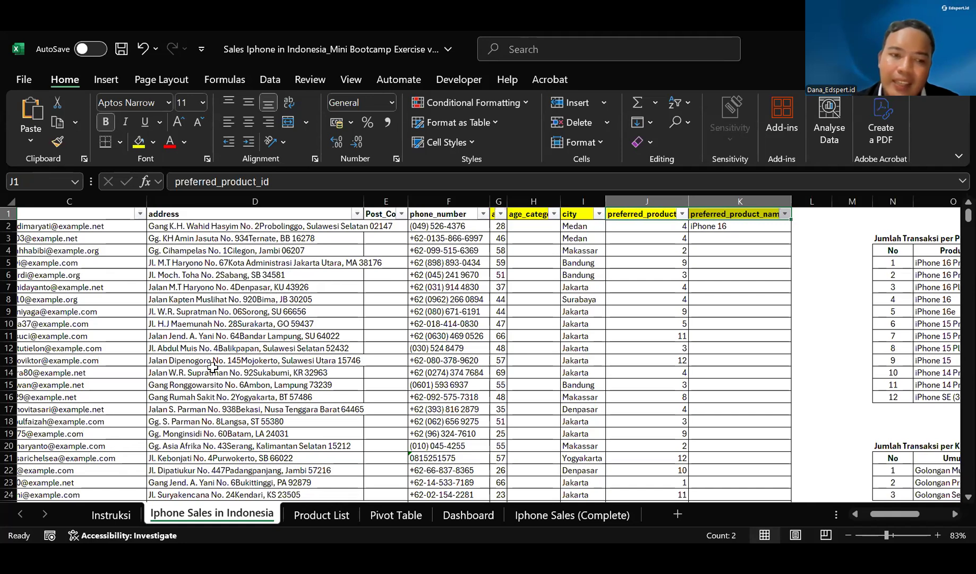
On the Instruksi sheet, highlight the Data Scope and Problem Statement row from C3 to E3 in yellow
click(109, 514)
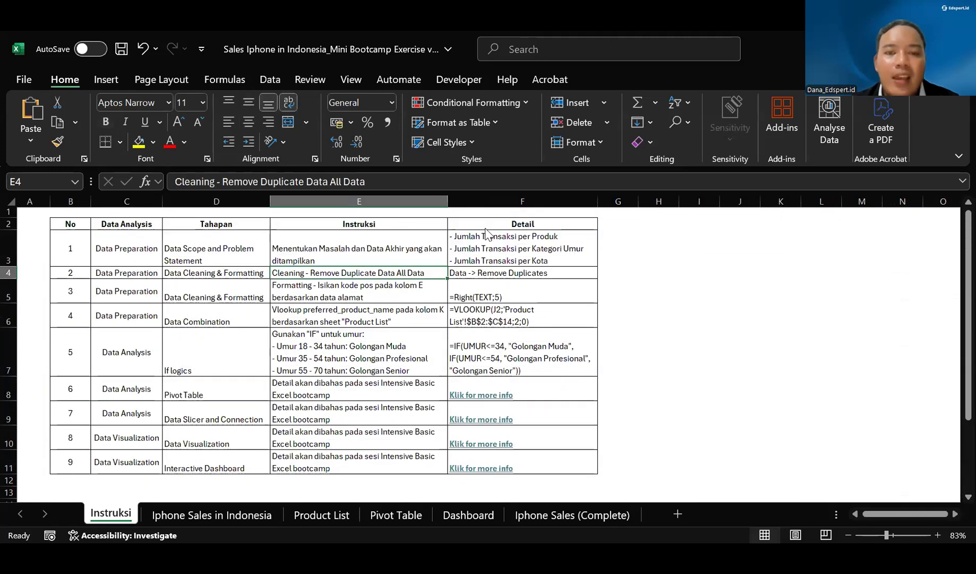
click(507, 225)
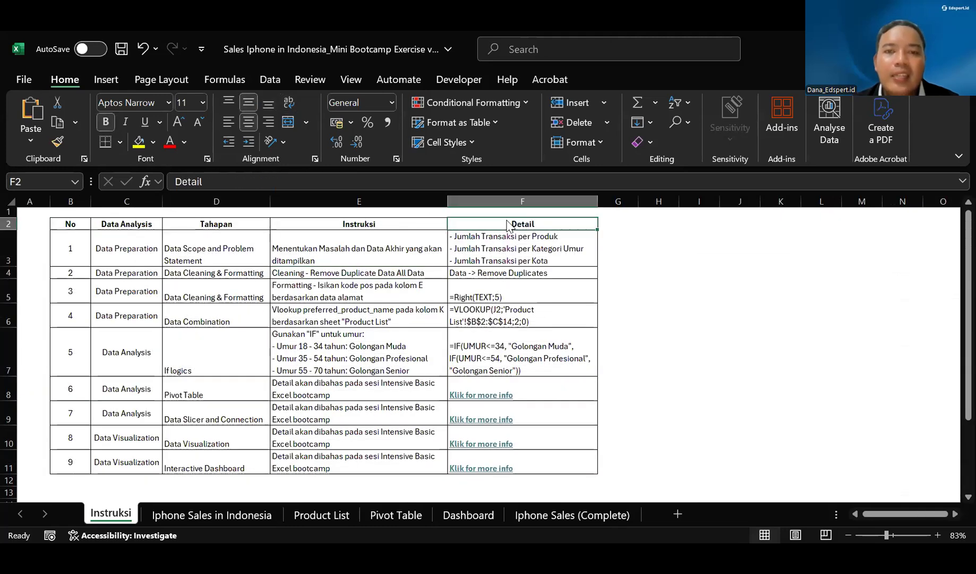
click(467, 256)
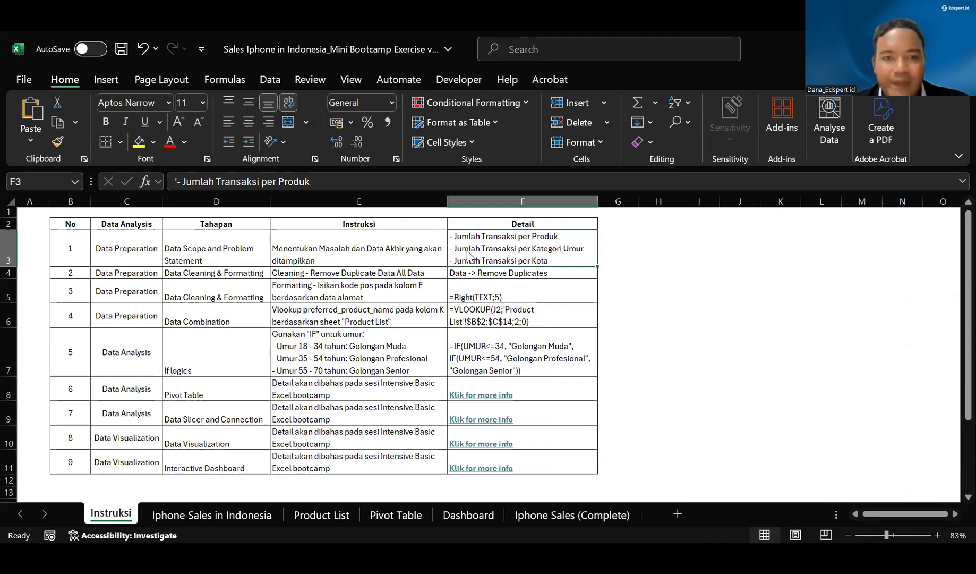
drag(118, 236, 340, 246)
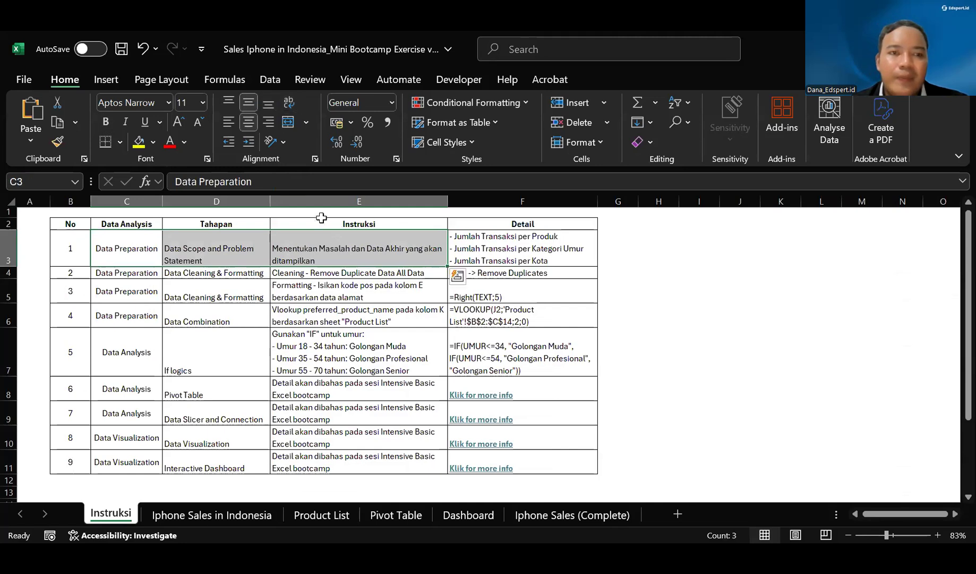
click(138, 141)
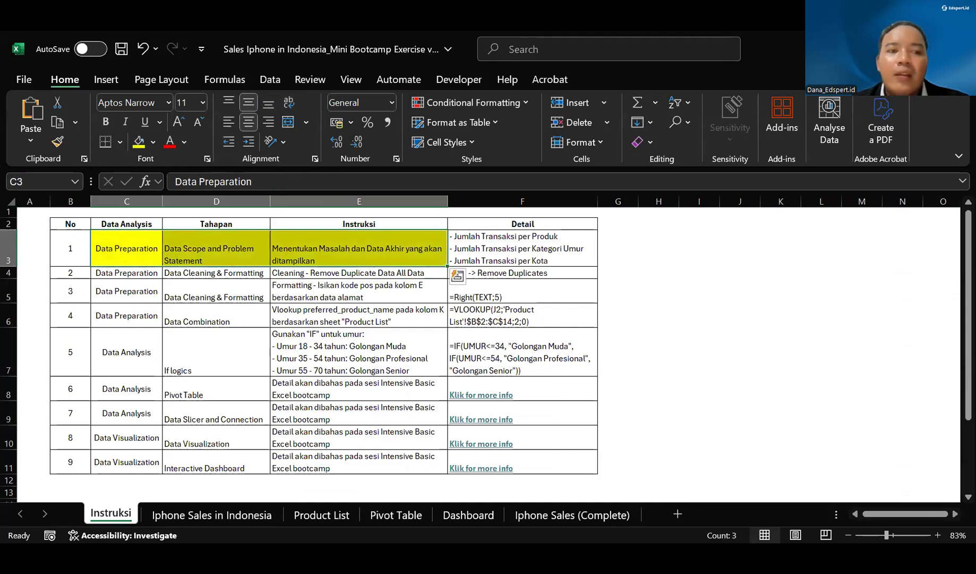
Check the highlighted headers in the sales dataset and examine the Remove Duplicate Data instruction in row 4 of the Instruksi sheet
click(178, 513)
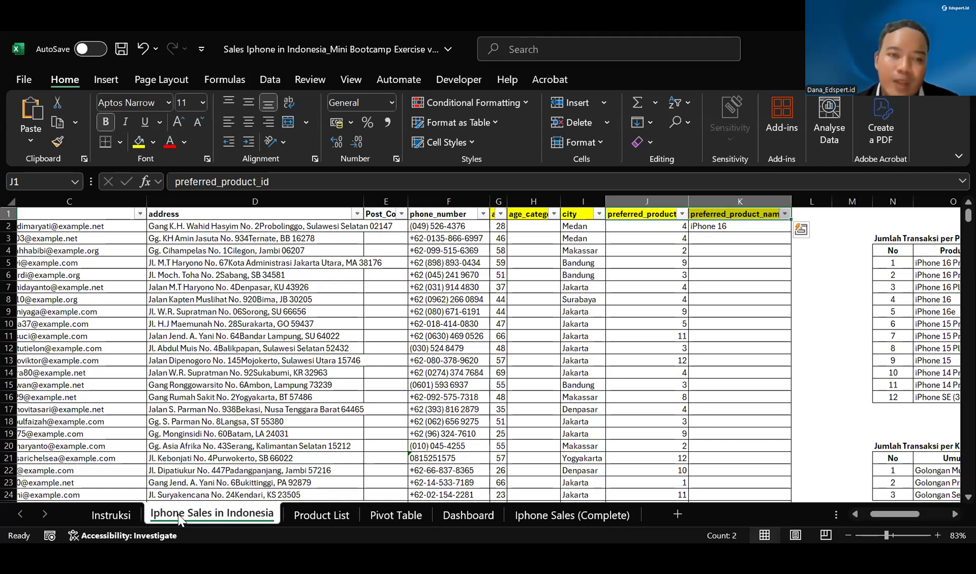
click(111, 514)
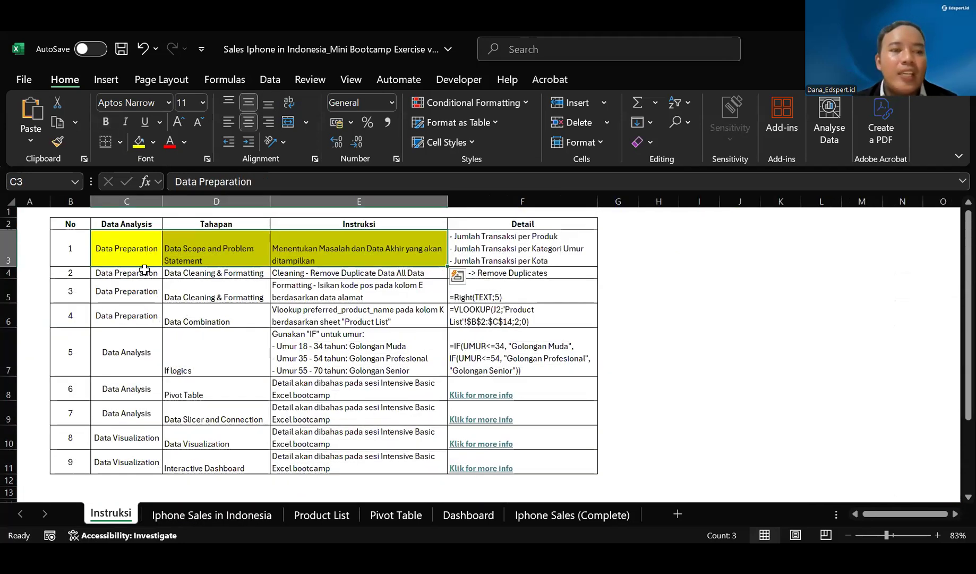
click(136, 273)
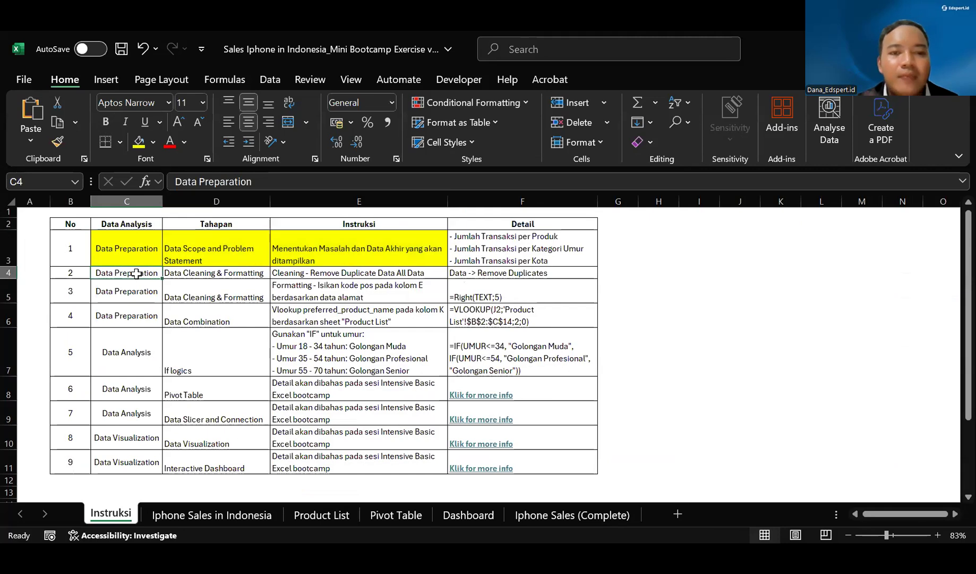
drag(136, 274, 307, 278)
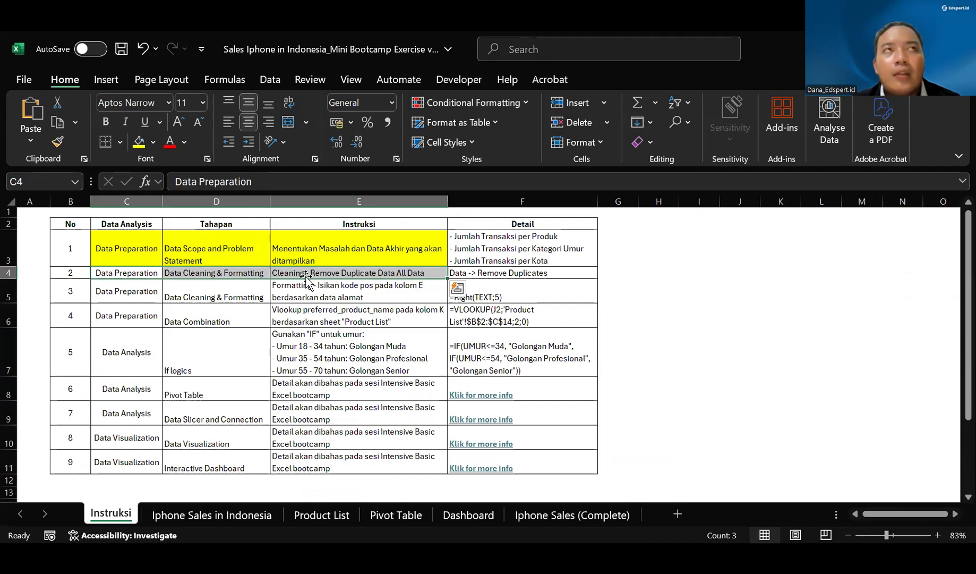
Clear the remaining preferred_product_name lookup formula from K2 on the Iphone Sales in Indonesia sheet
click(177, 511)
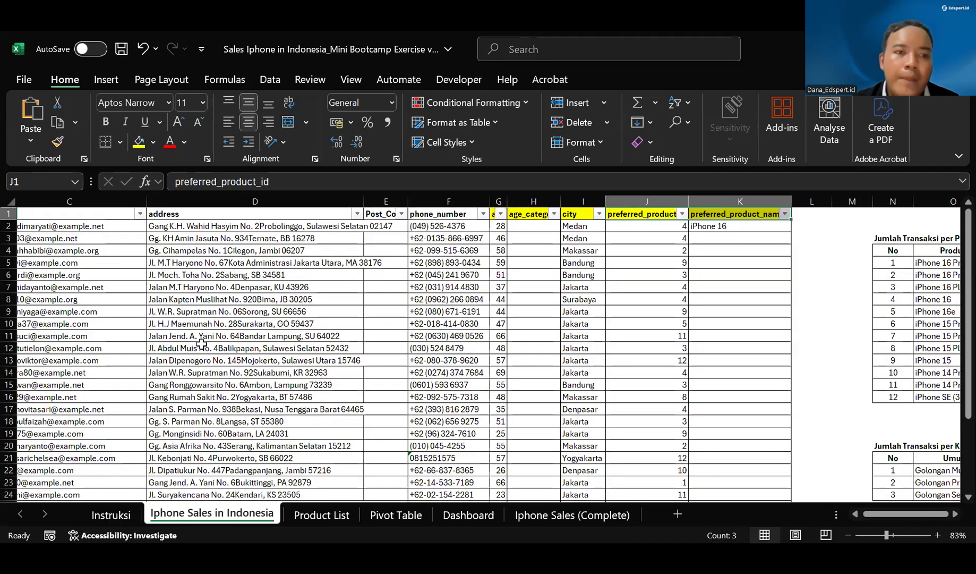
scroll(148, 279, right, 1)
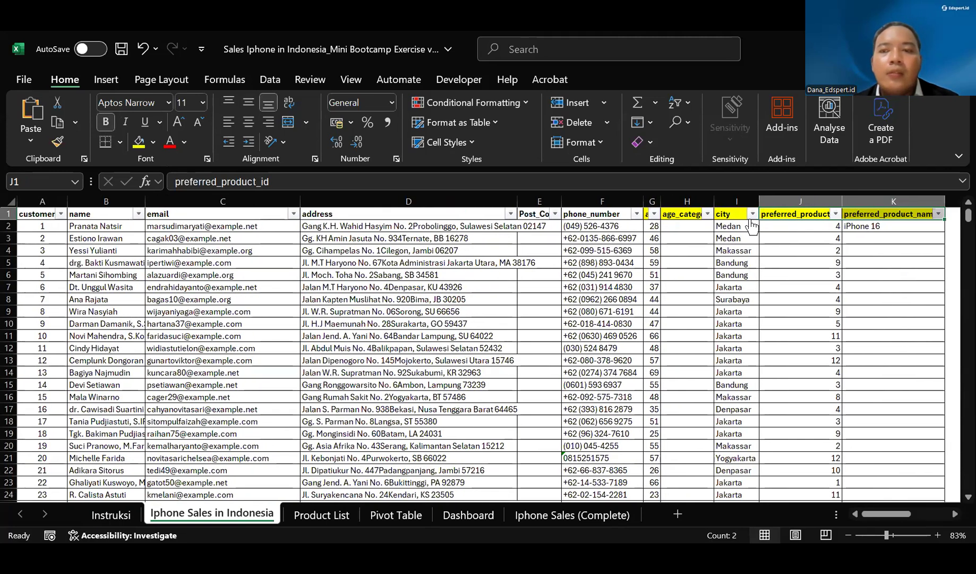
click(818, 229)
key(Right)
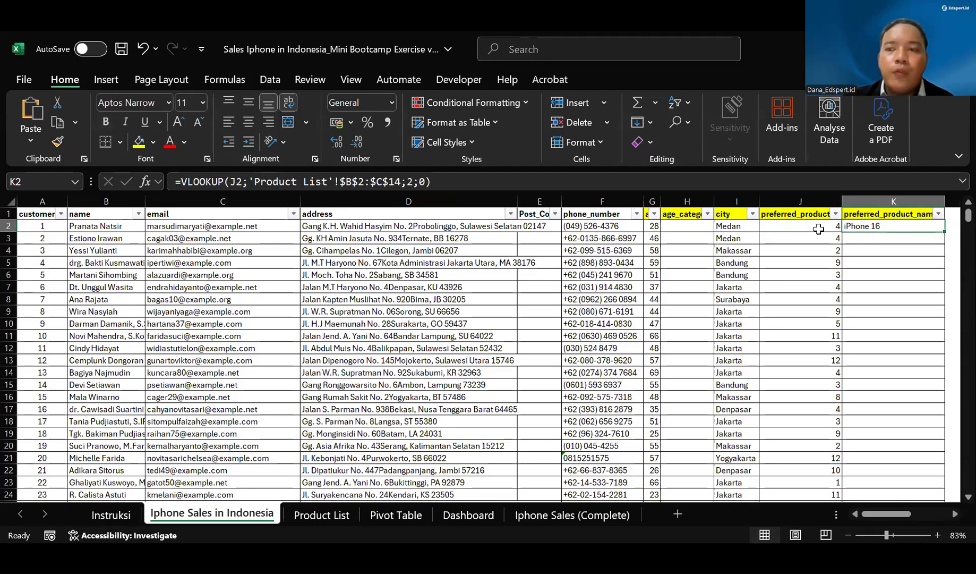
key(Delete)
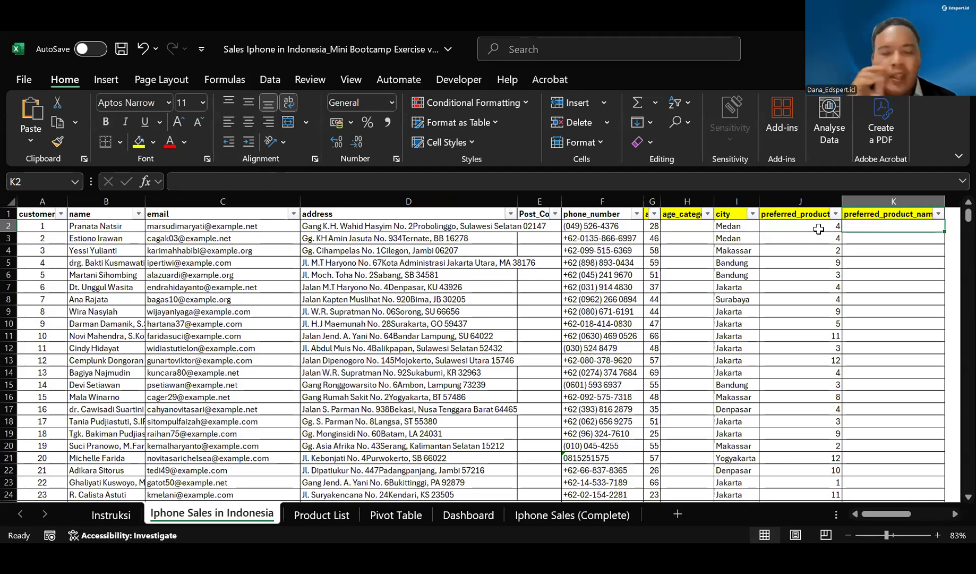
Review the Remove Duplicate Data instruction on the Instruksi sheet and return to the Iphone Sales in Indonesia dataset
click(111, 514)
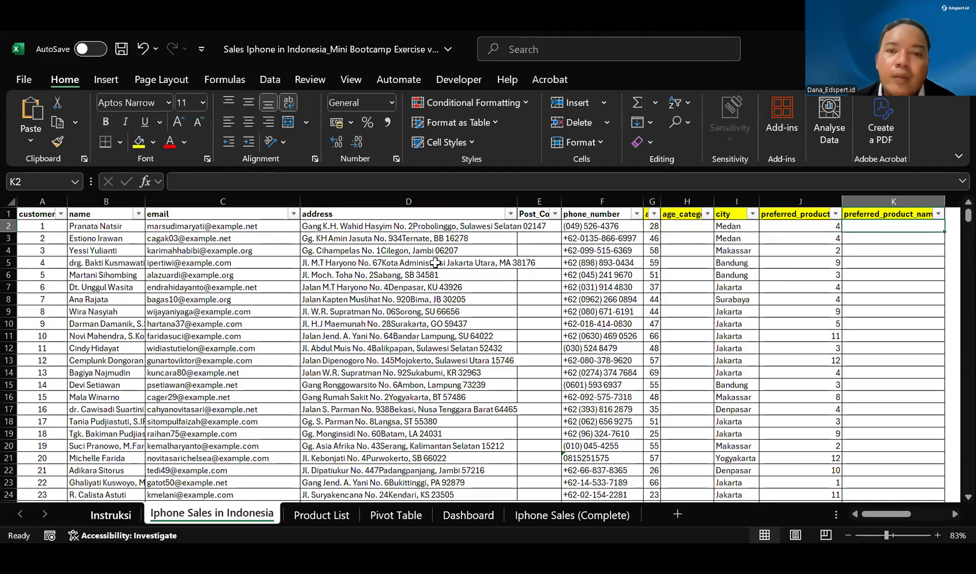
click(468, 272)
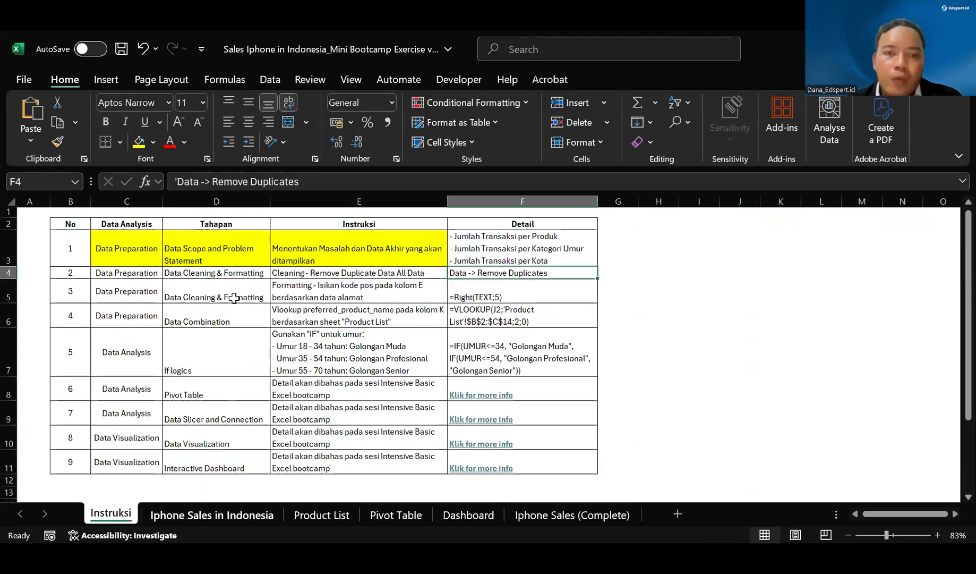
key(ctrl+Page_Down)
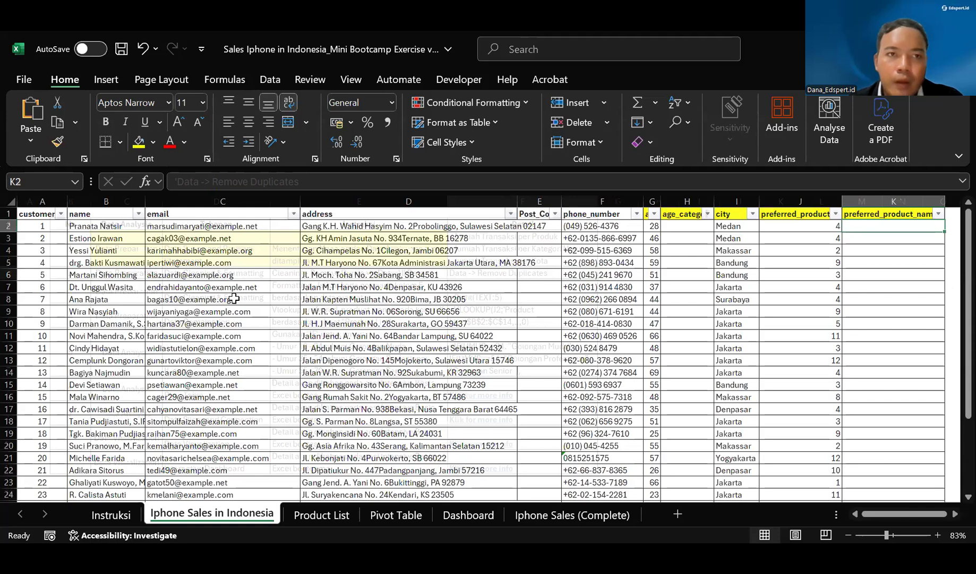
click(233, 299)
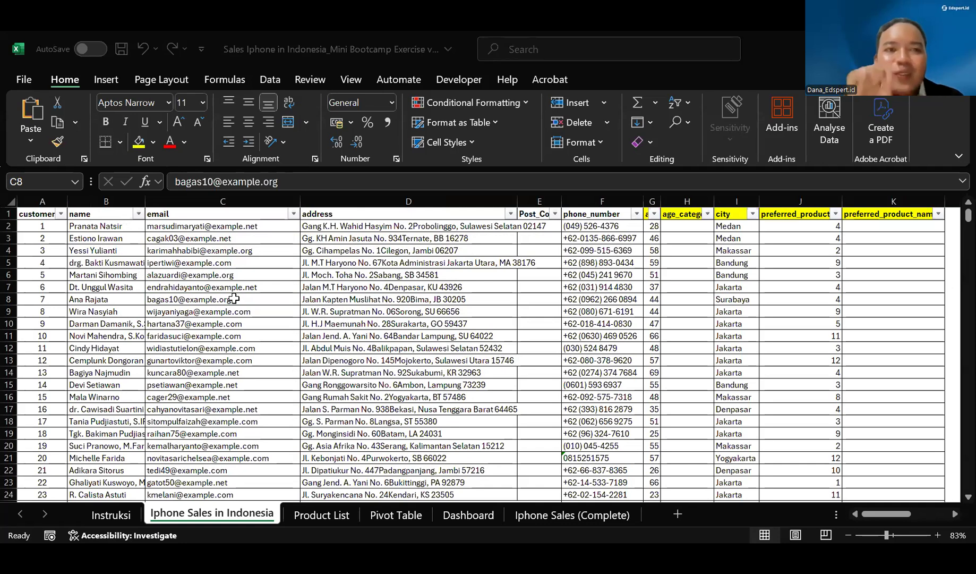
click(84, 262)
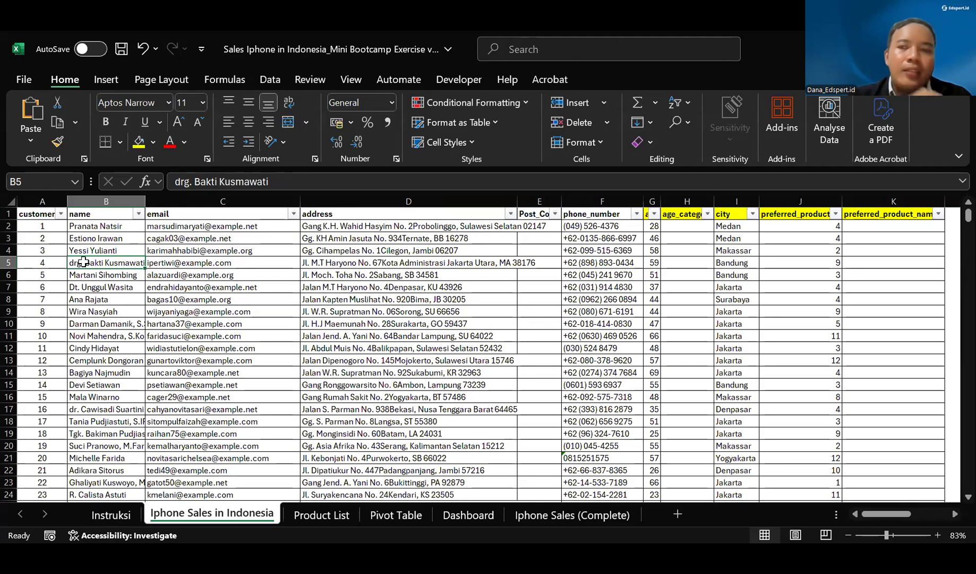
Remove duplicate rows from the entire sales table, treating the first row as headers and comparing all columns
key(ctrl+a)
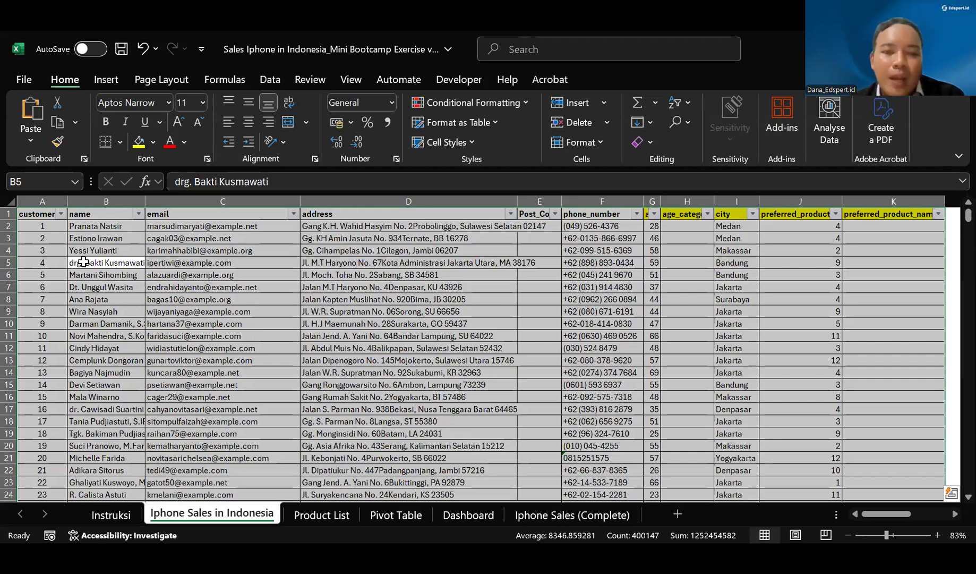
click(185, 253)
key(ctrl+a)
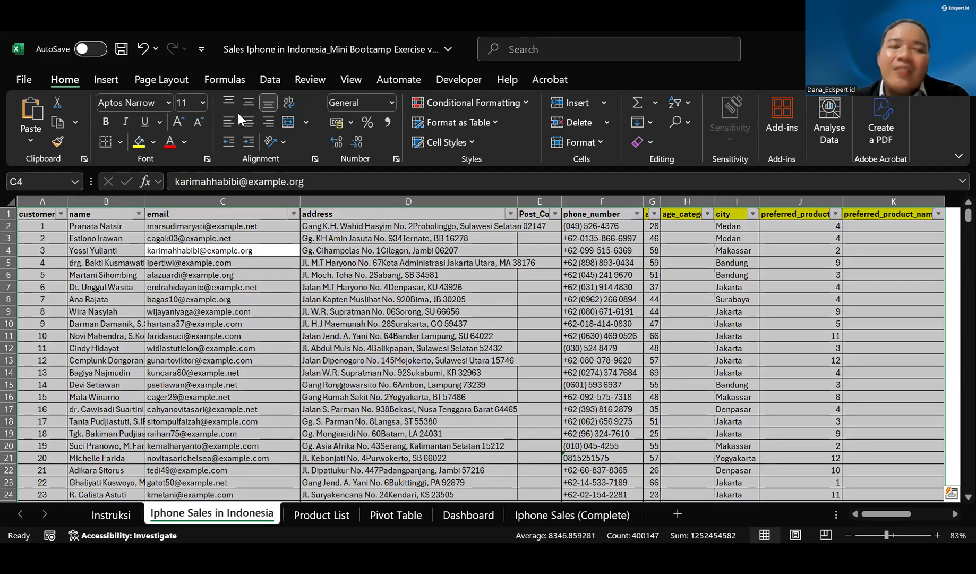
click(270, 79)
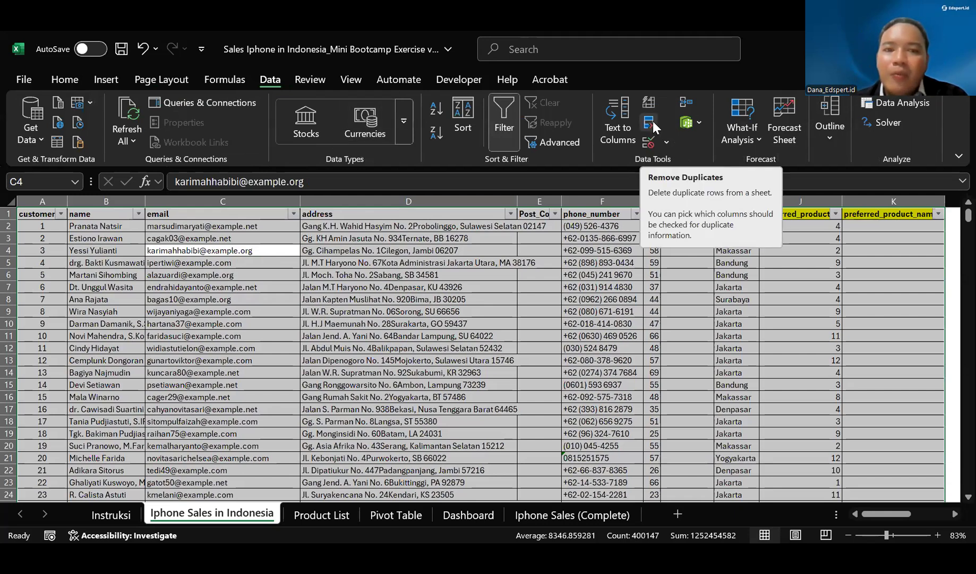
click(653, 121)
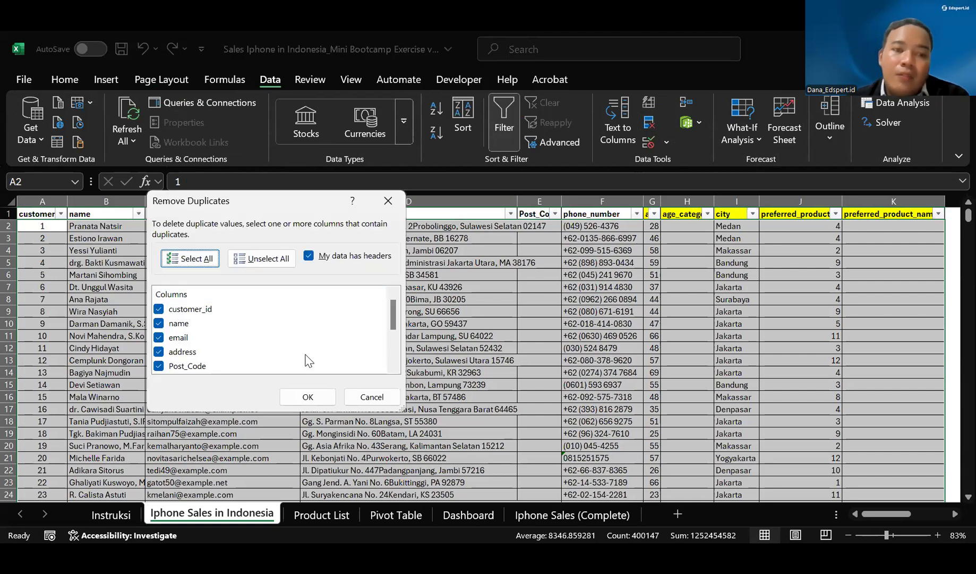
click(303, 399)
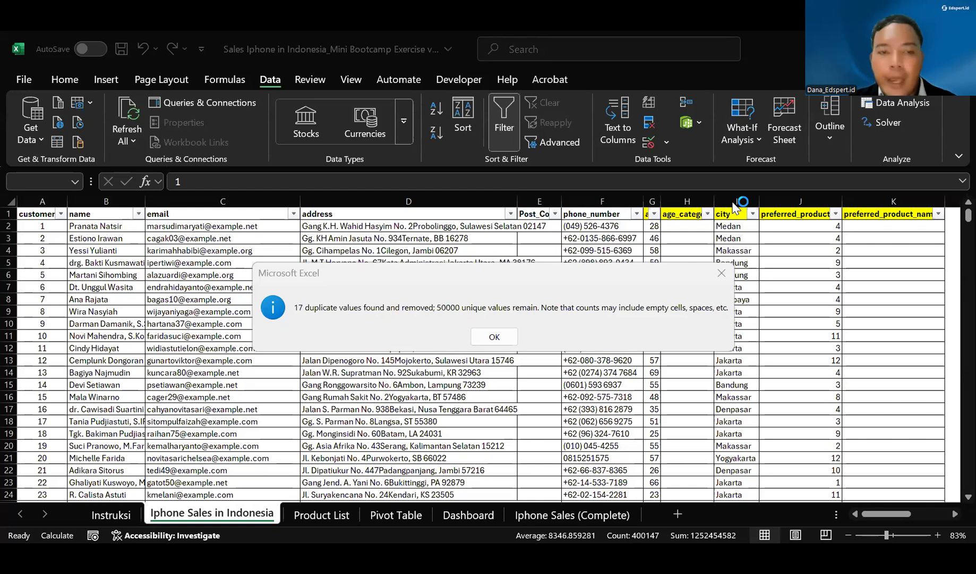
click(720, 275)
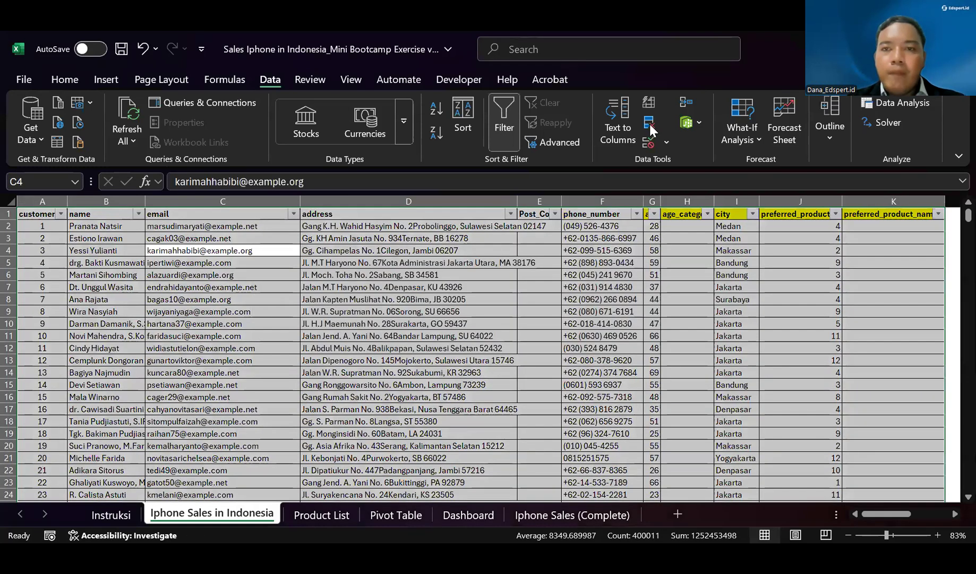
Run Remove Duplicates once more on all columns as a check, and undo the duplicate removal
click(650, 124)
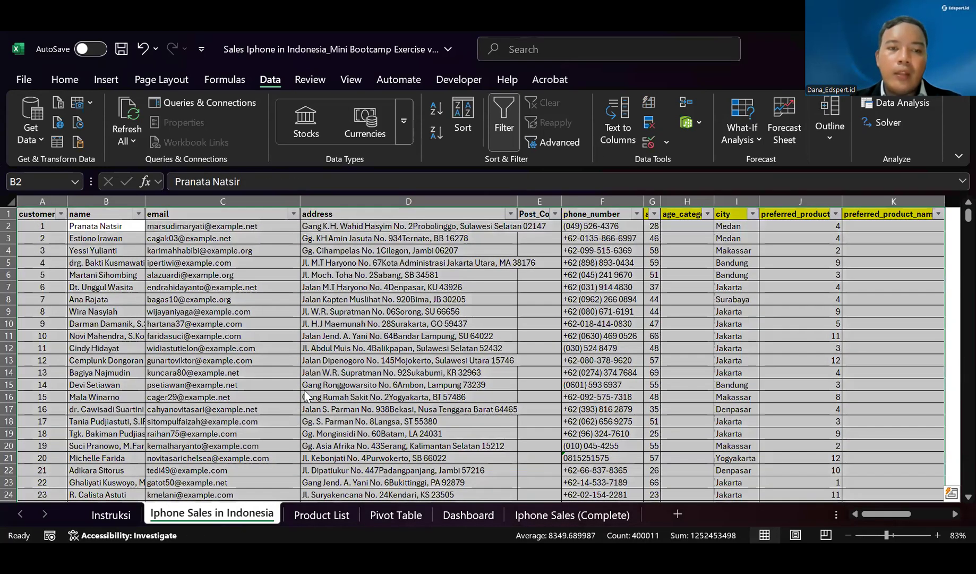
click(306, 395)
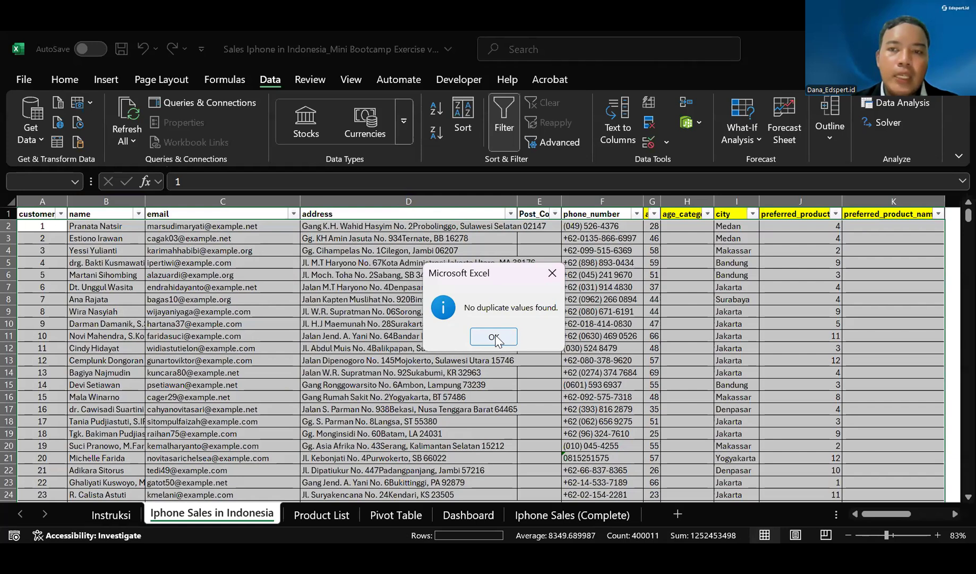
click(493, 336)
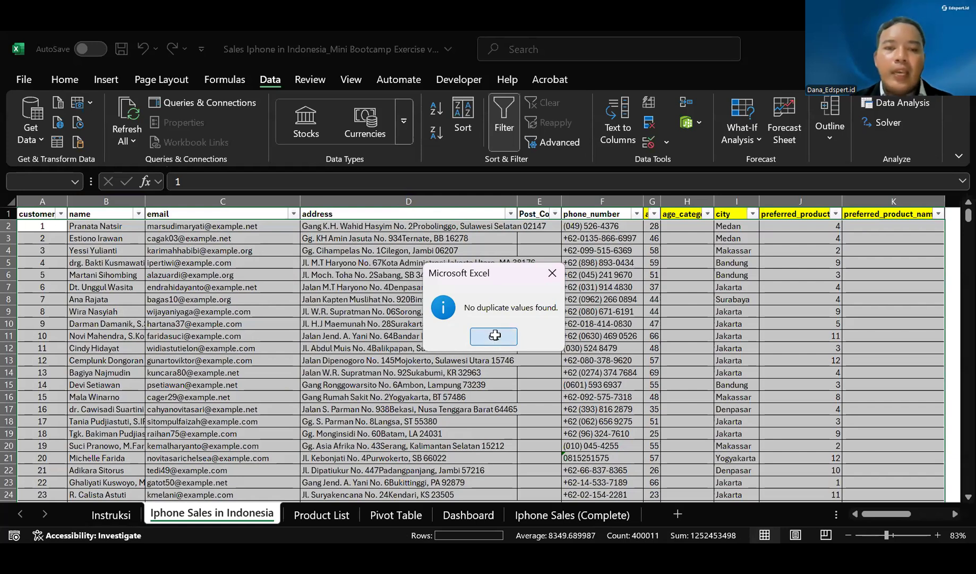
click(402, 297)
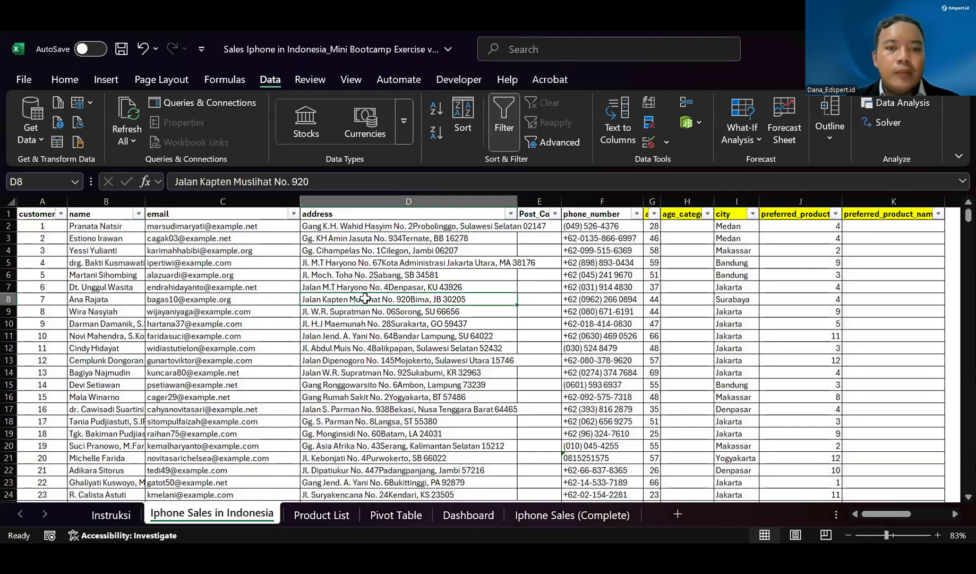
key(ctrl+z)
Select the full sales table down to its last row and remove its duplicate rows again across all columns
click(262, 299)
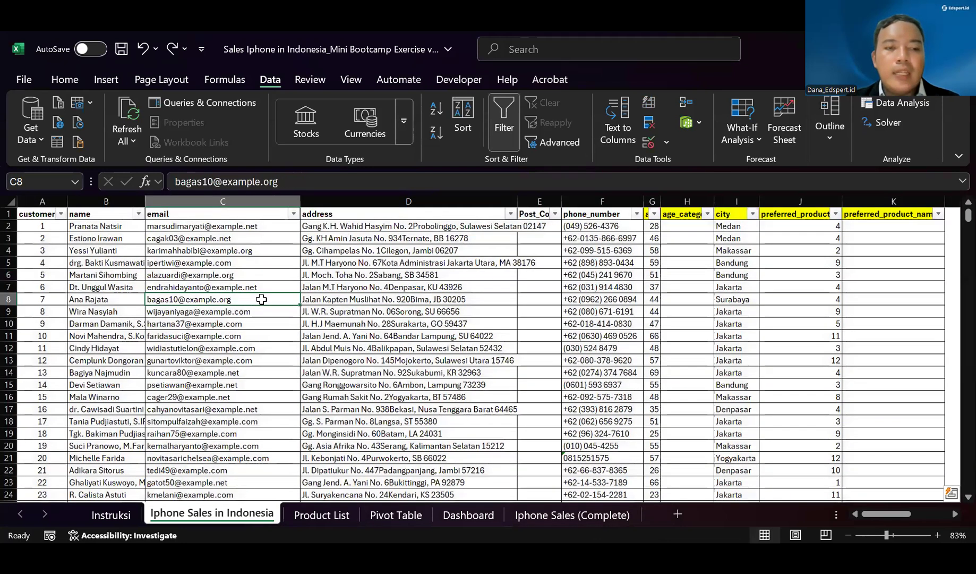
key(ctrl+a)
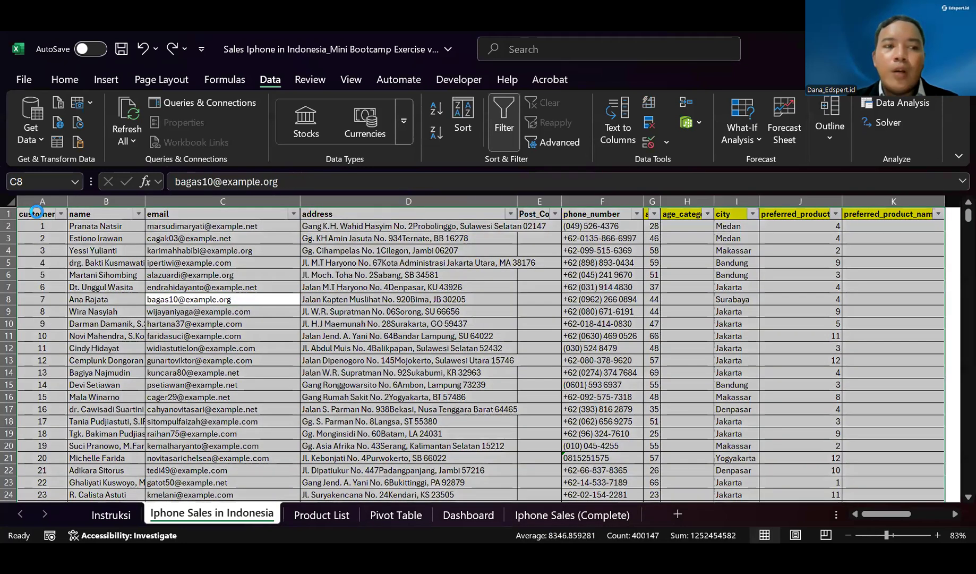
click(36, 212)
key(ctrl+shift+Down)
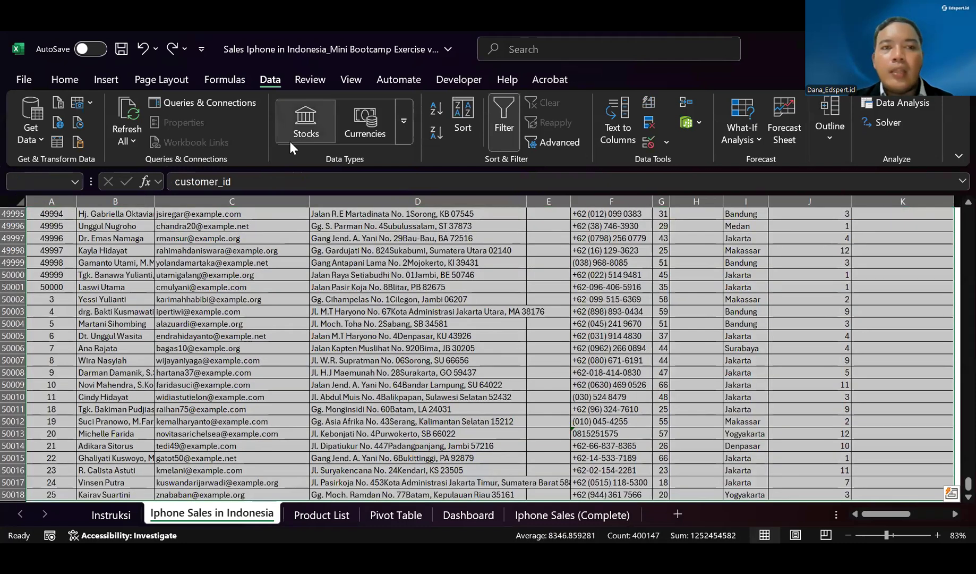
click(653, 123)
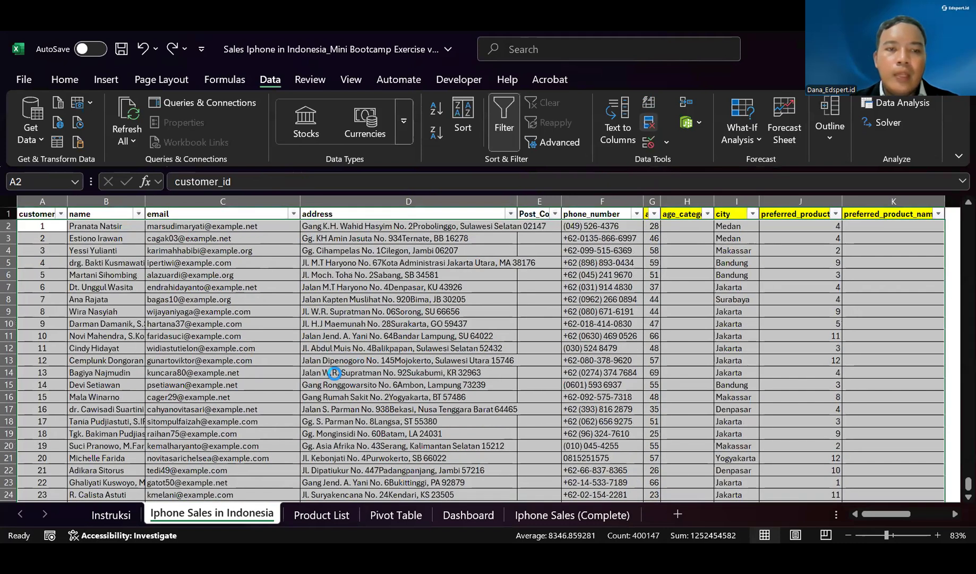
click(308, 395)
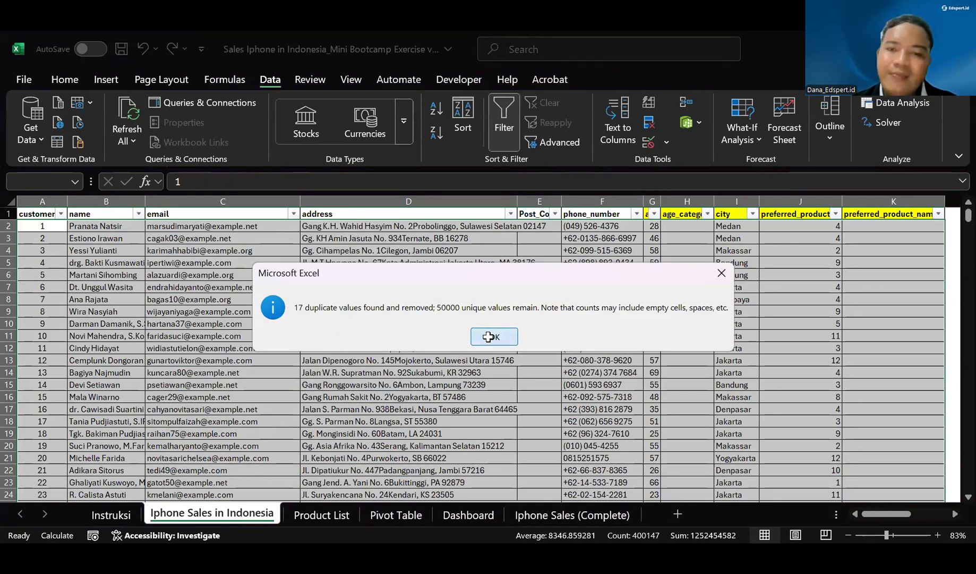
click(488, 336)
click(488, 336)
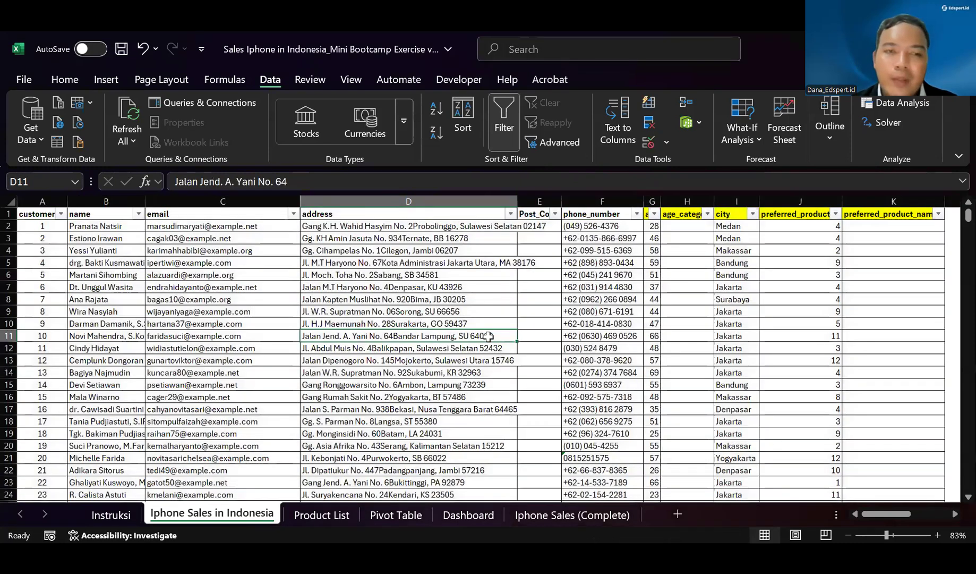
On the Instruksi sheet, highlight the two Data Cleaning & Formatting rows from C4 to E5 in yellow
click(107, 513)
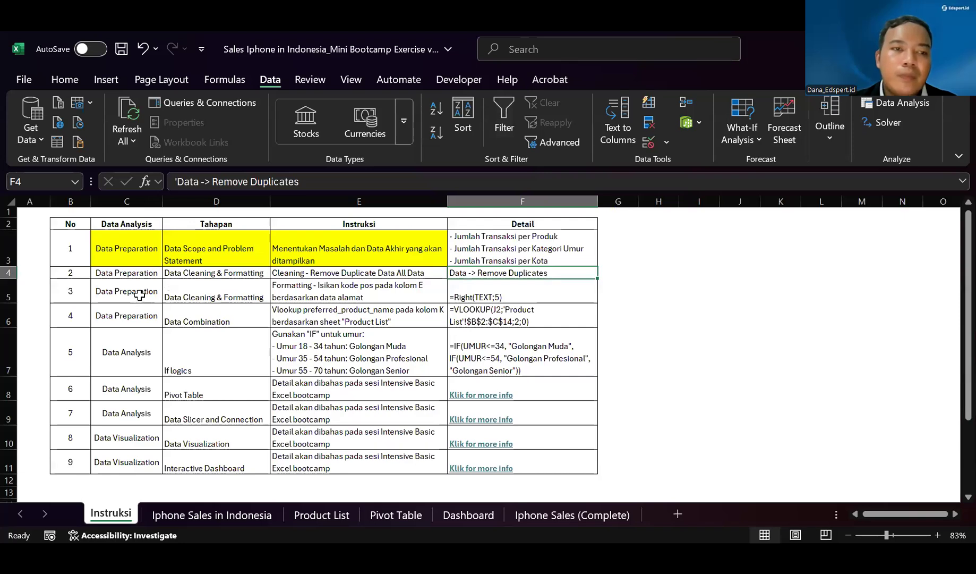
drag(147, 273, 381, 273)
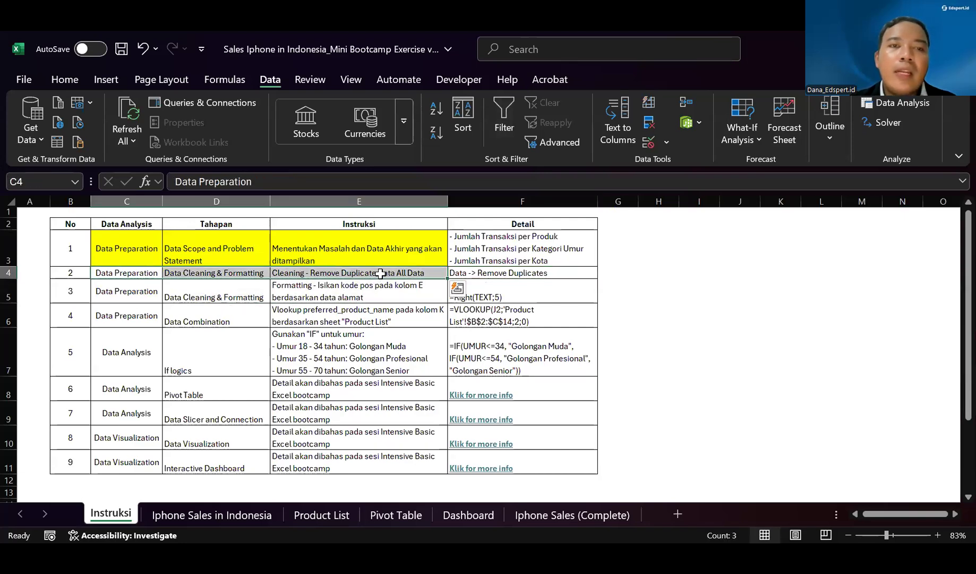
click(55, 82)
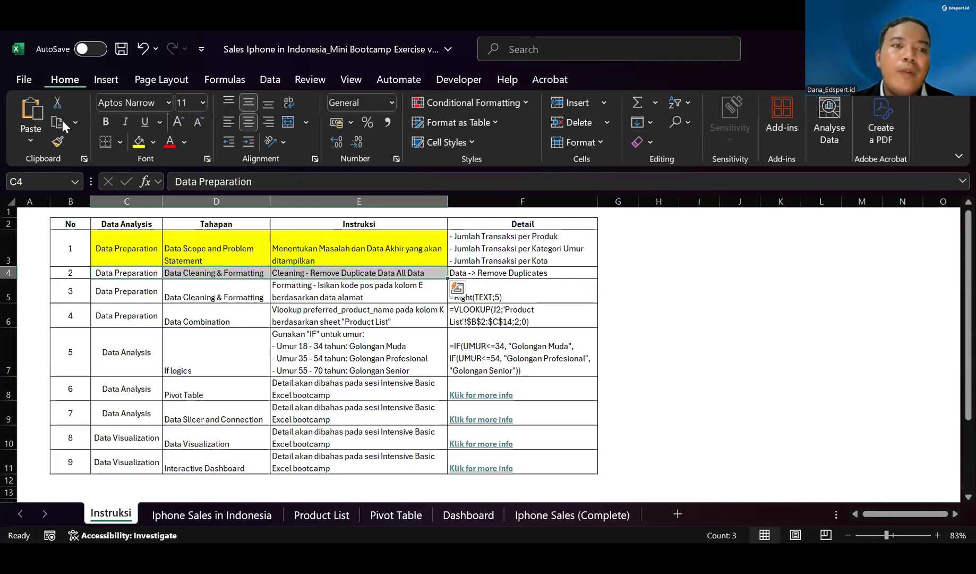
click(140, 140)
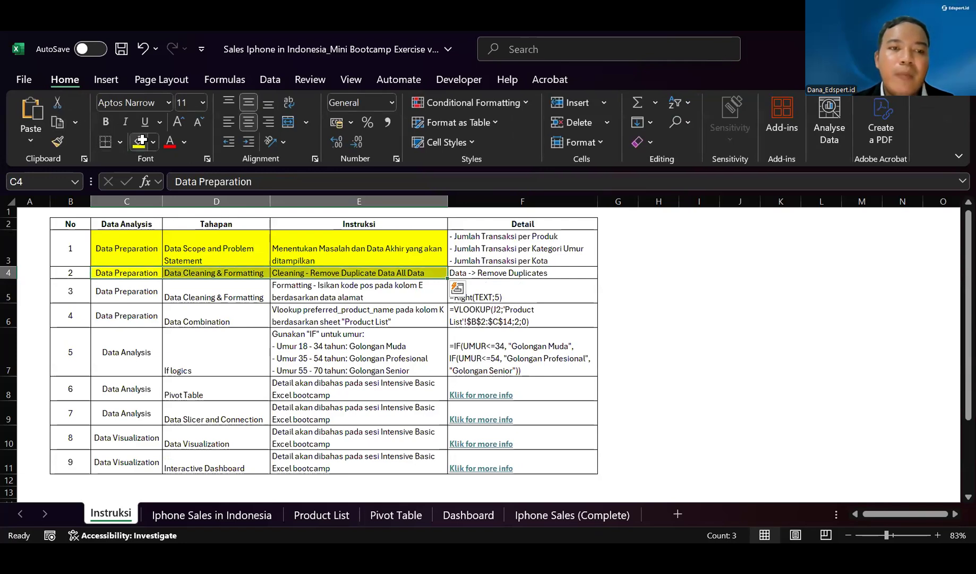
drag(145, 302, 351, 290)
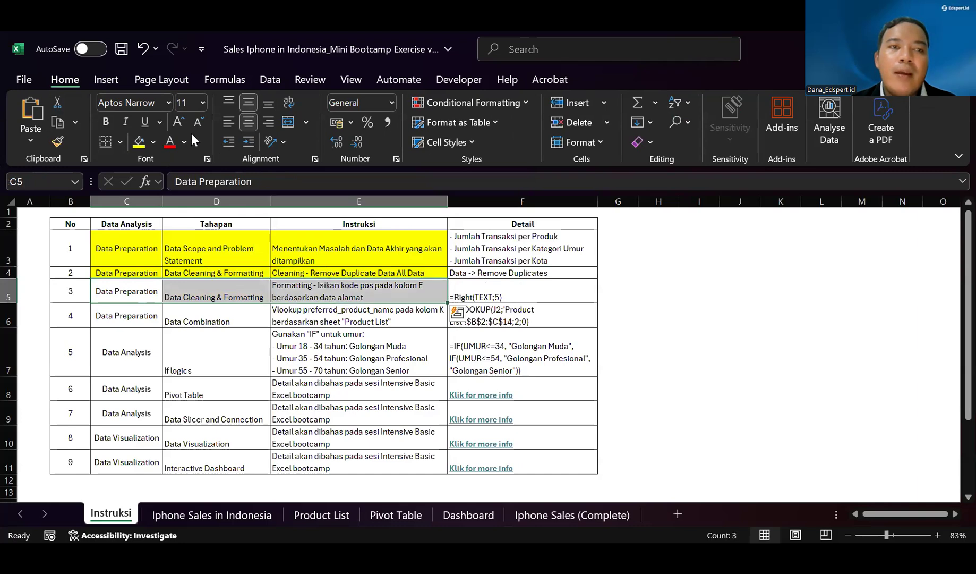
click(142, 143)
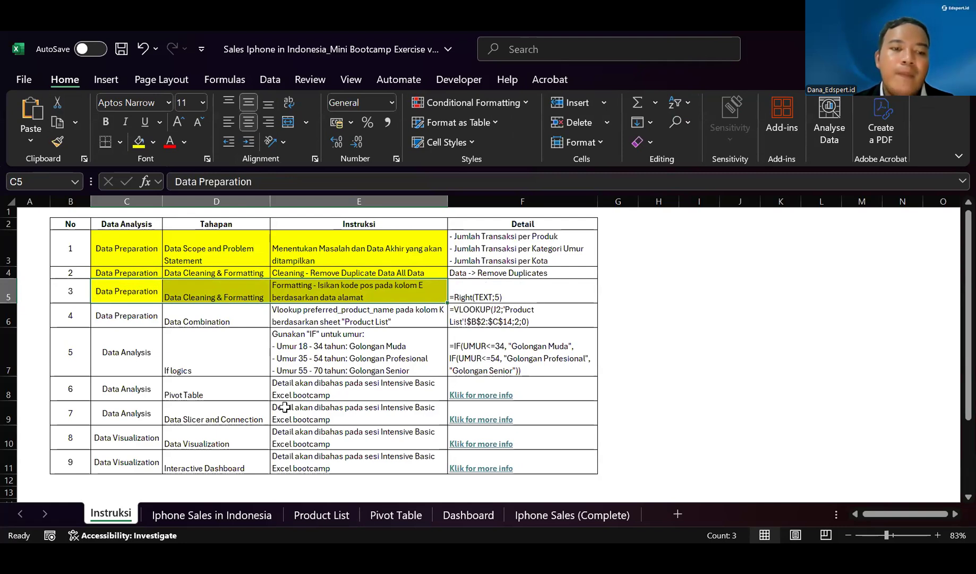
Examine where the postal codes sit in the column D addresses of the sales dataset, and select Post_Code cell E2
key(ctrl+Page_Down)
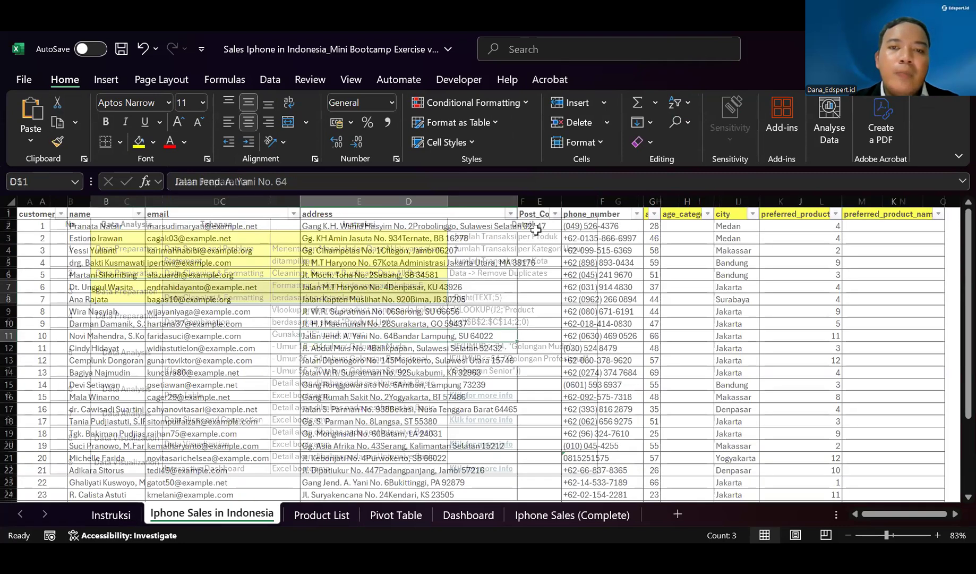
click(427, 228)
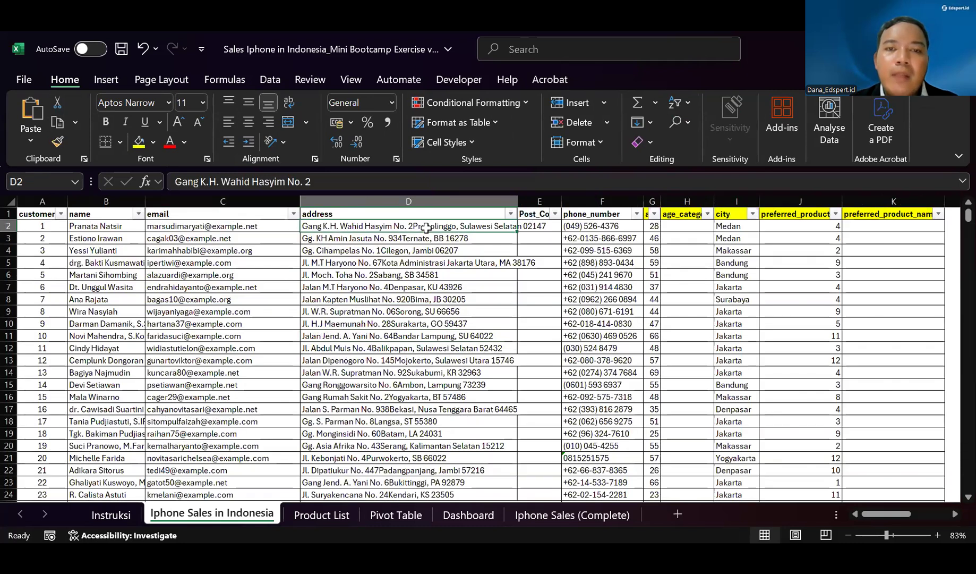
click(404, 240)
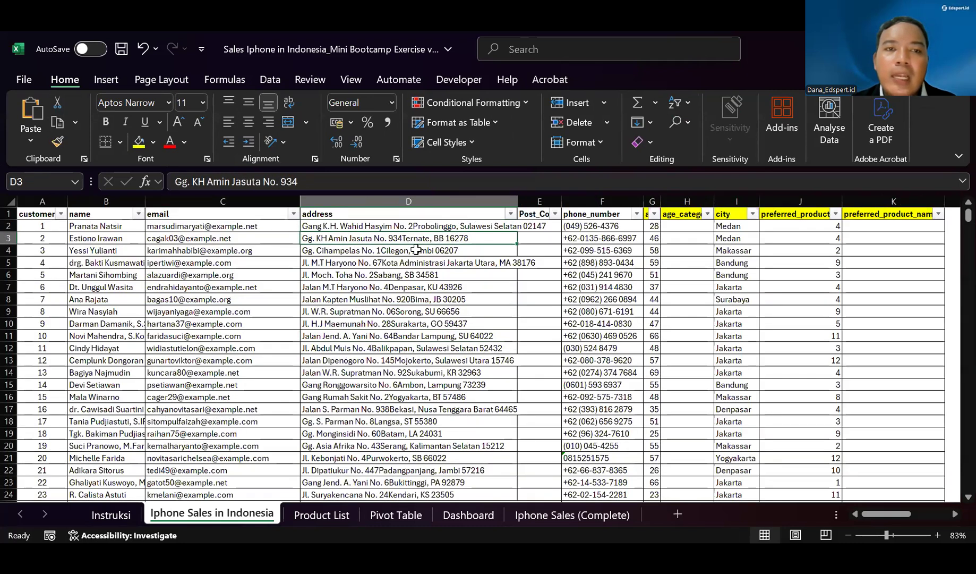
click(410, 254)
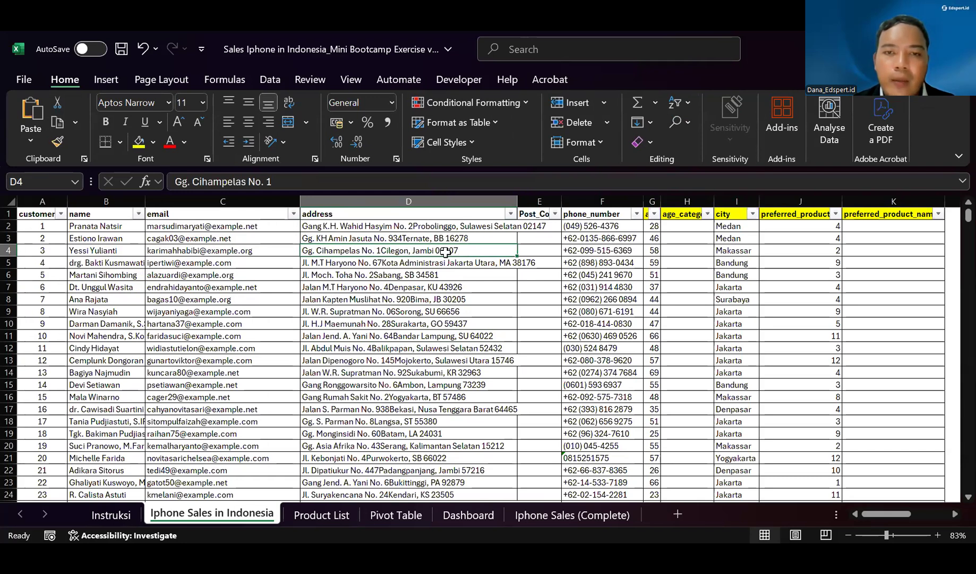
scroll(447, 256, up, 2)
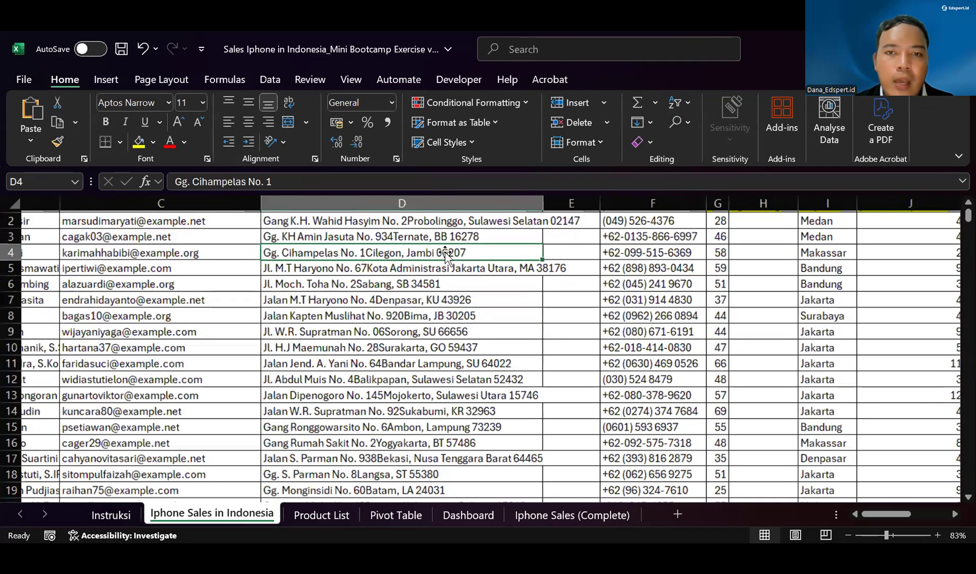
scroll(446, 256, up, 4)
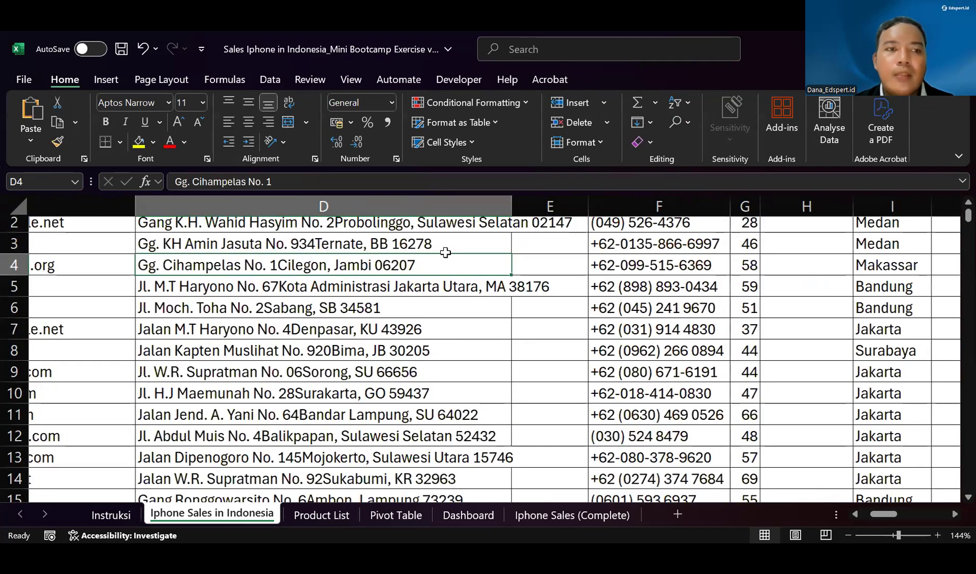
scroll(446, 252, up, 3)
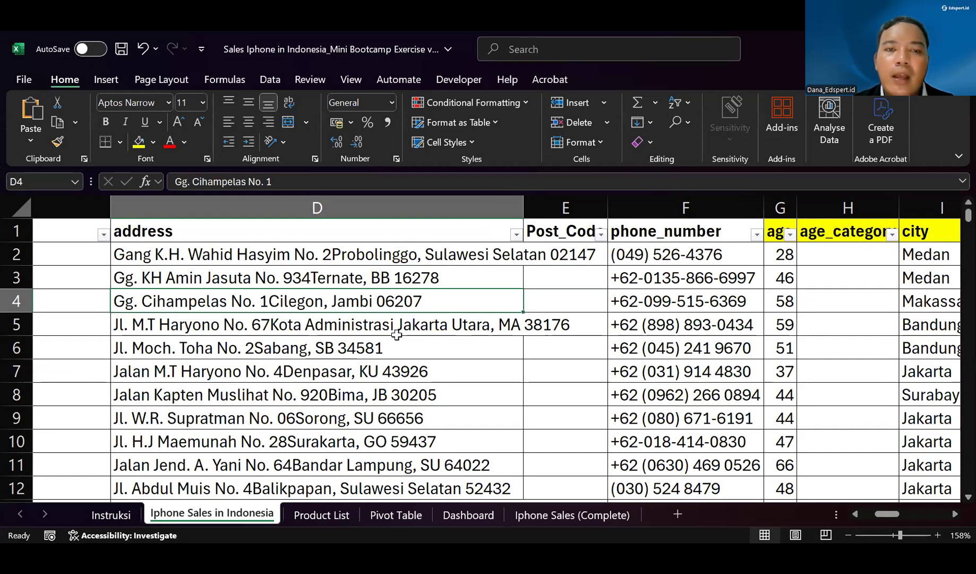
click(565, 260)
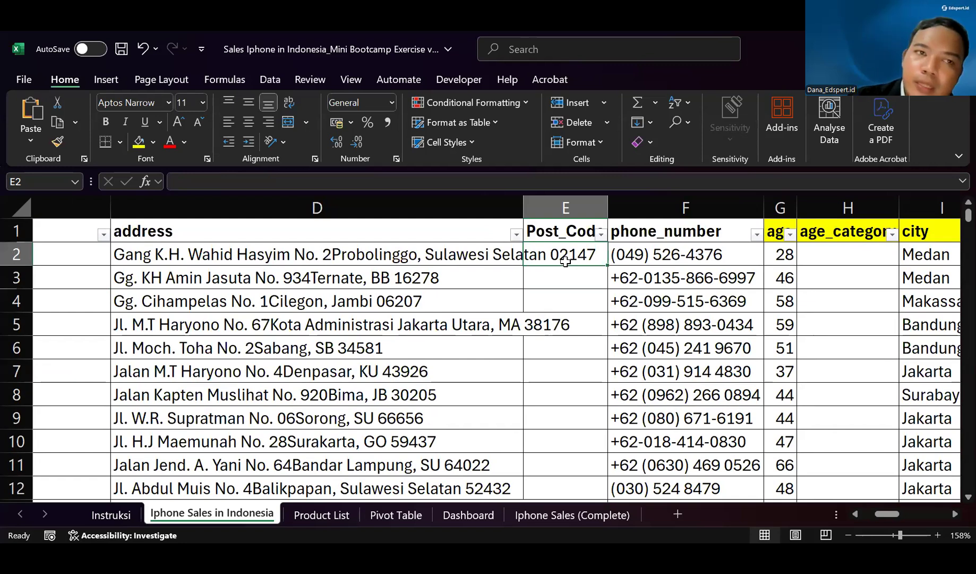
Extract the postal code from address D2 into Post_Code cell E2 with the formula =RIGHT(D2;5)
click(458, 181)
click(564, 270)
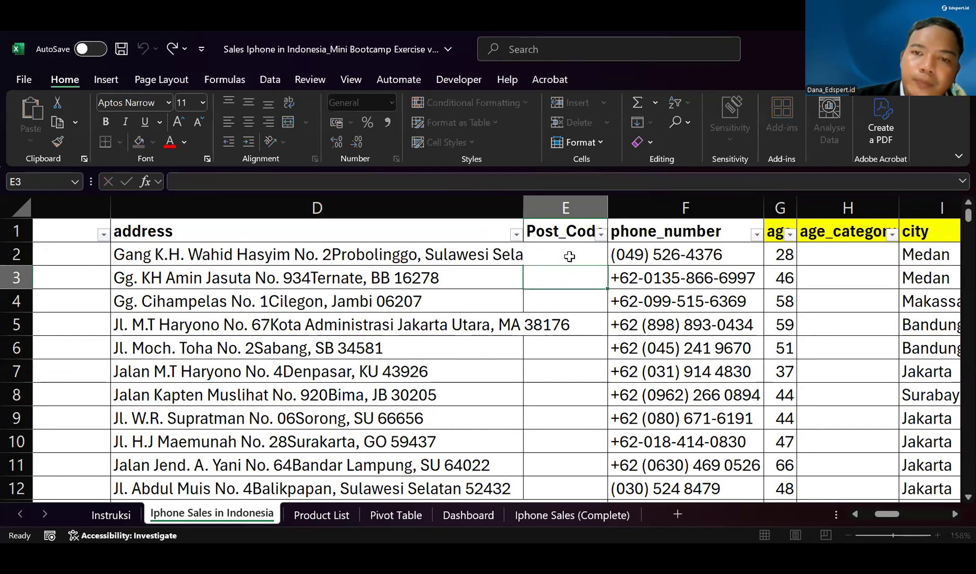
click(569, 254)
text(=)
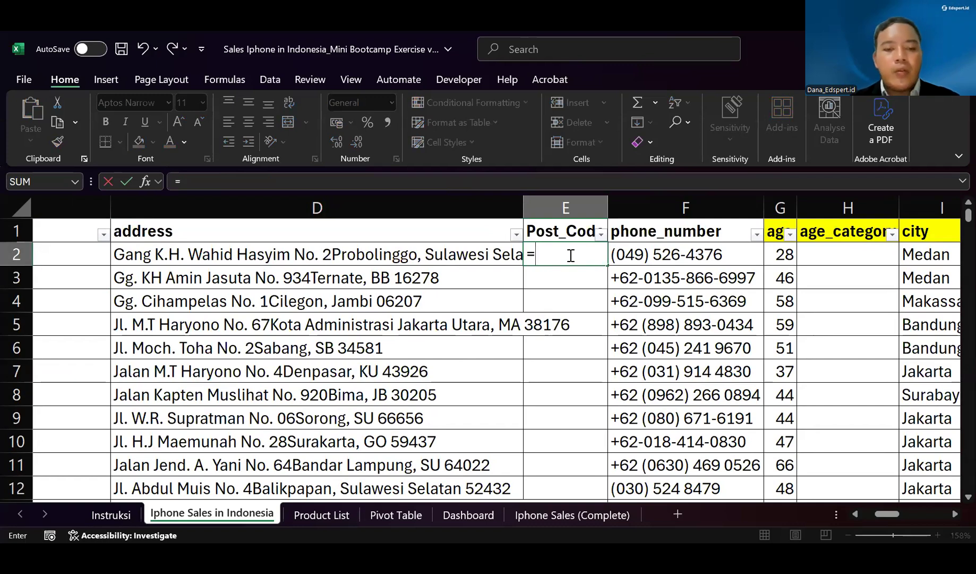
text(r)
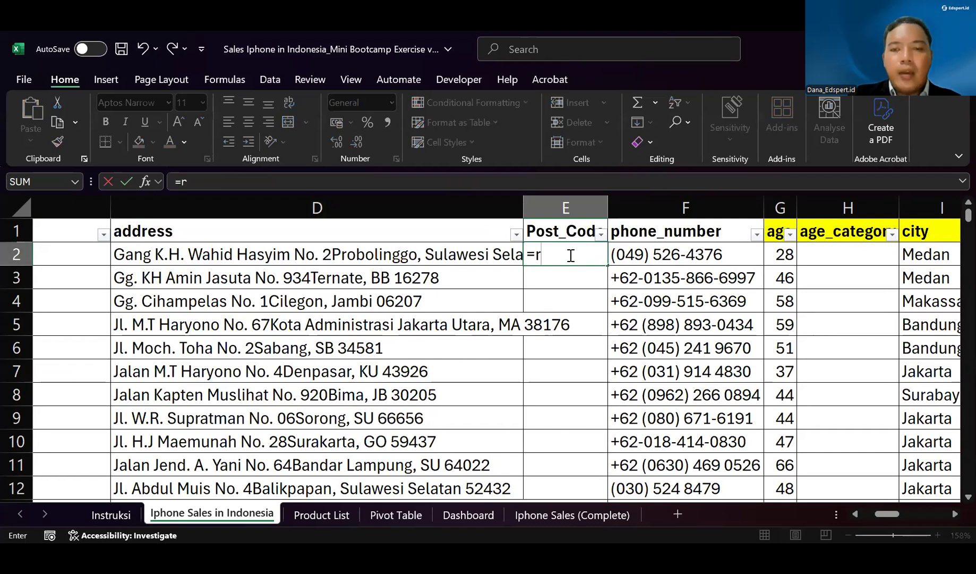
text(ight()
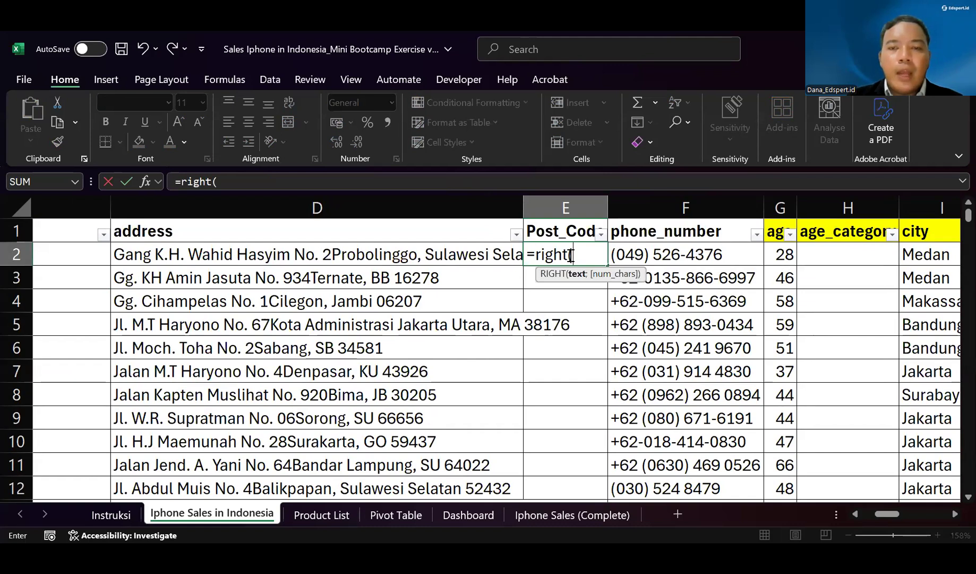
click(428, 256)
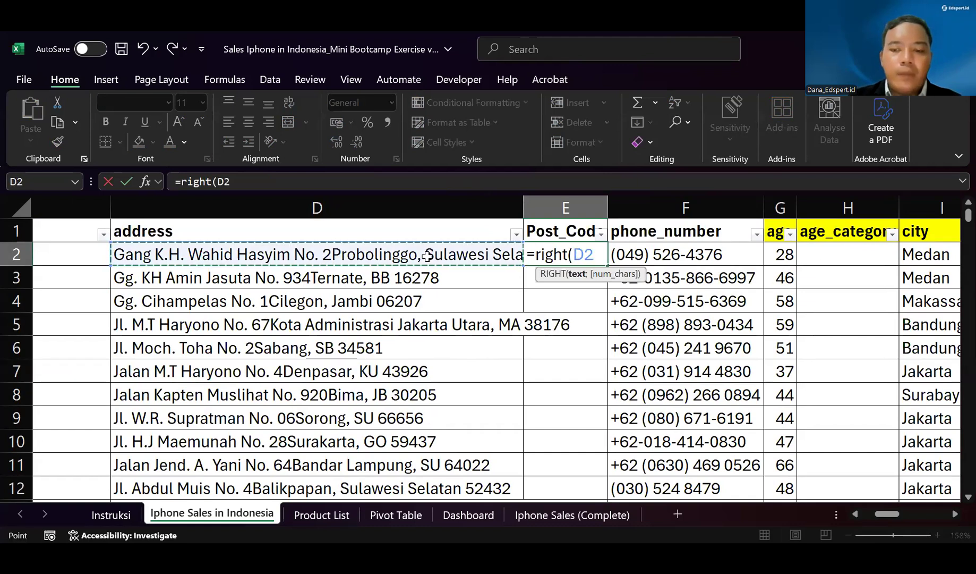
text(;)
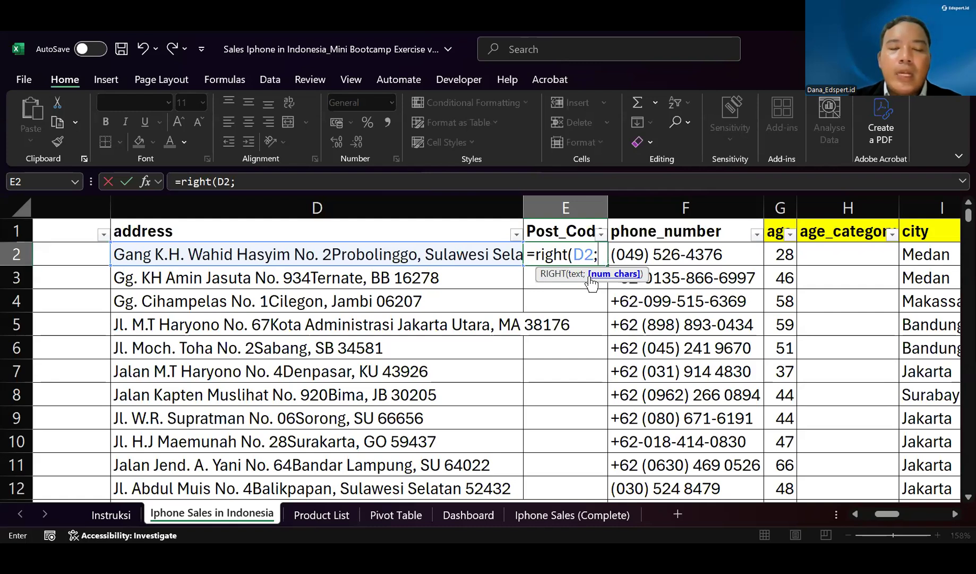
text(5)
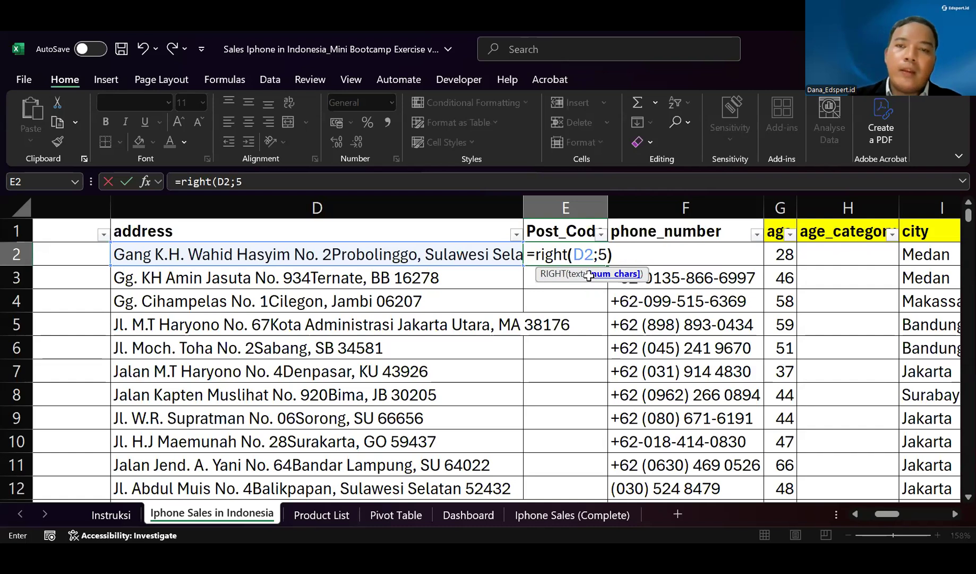
key(Return)
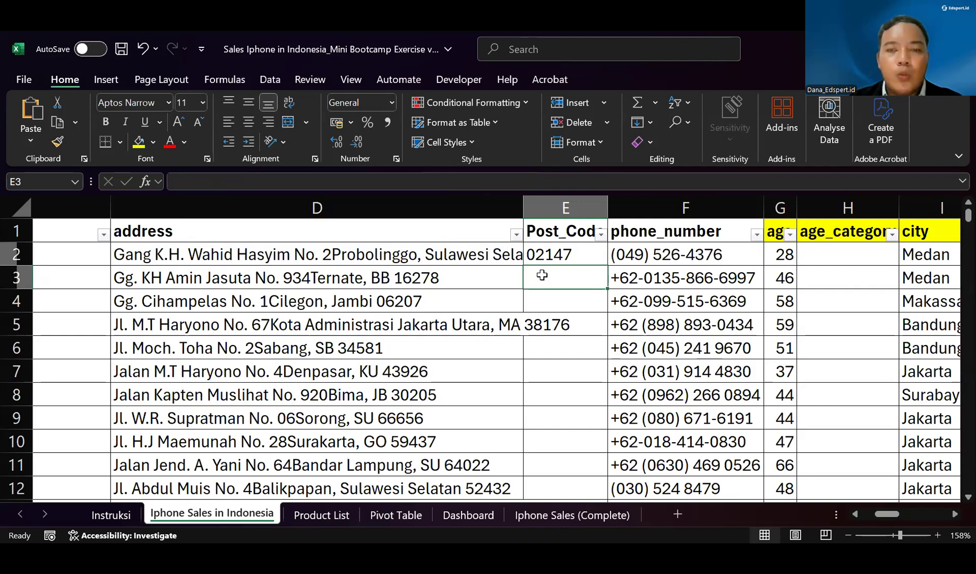
Extract the postal codes for the next two rows with =RIGHT(D3;5) in E3 and =RIGHT(D4;5) in E4
text(=)
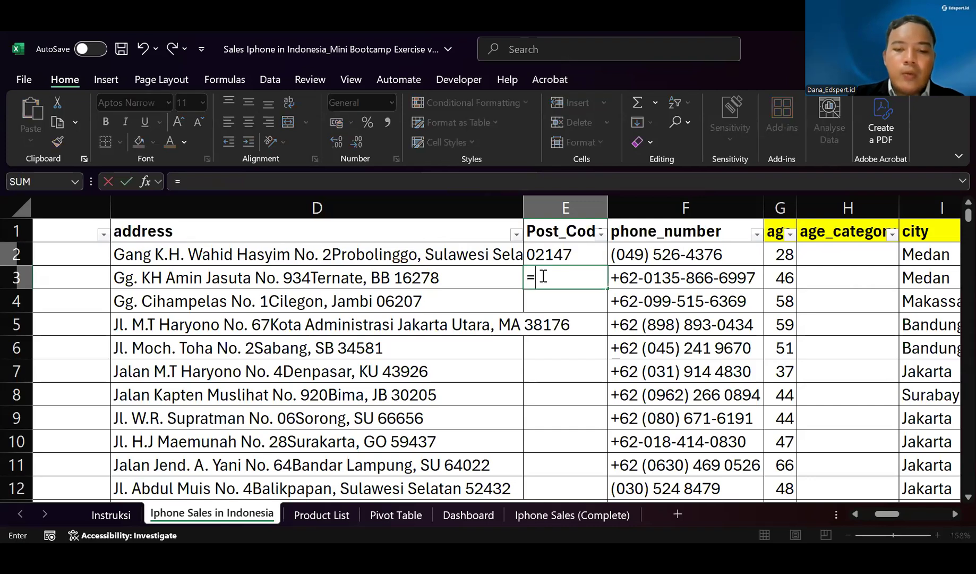
text(right()
click(462, 279)
text(;5)
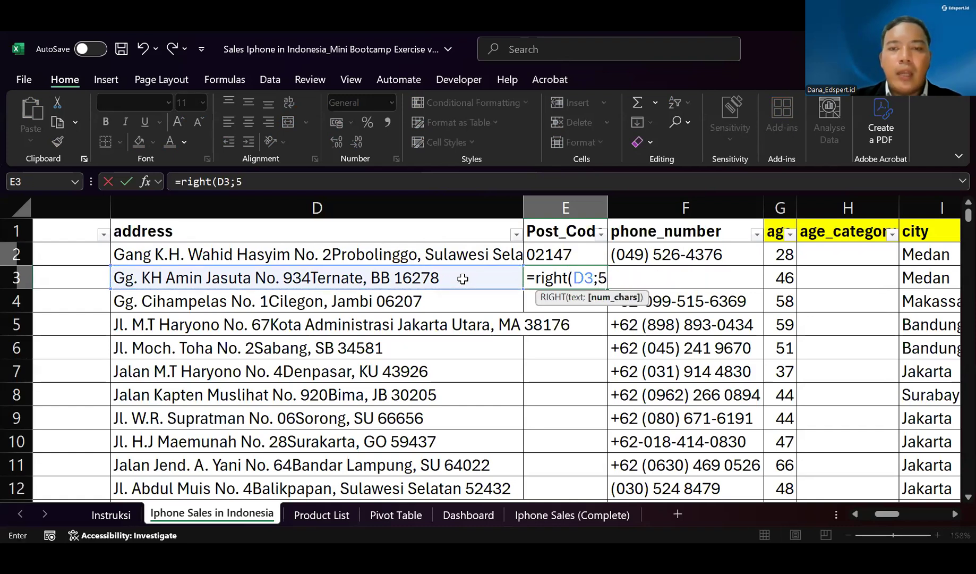
key(Return)
text(=)
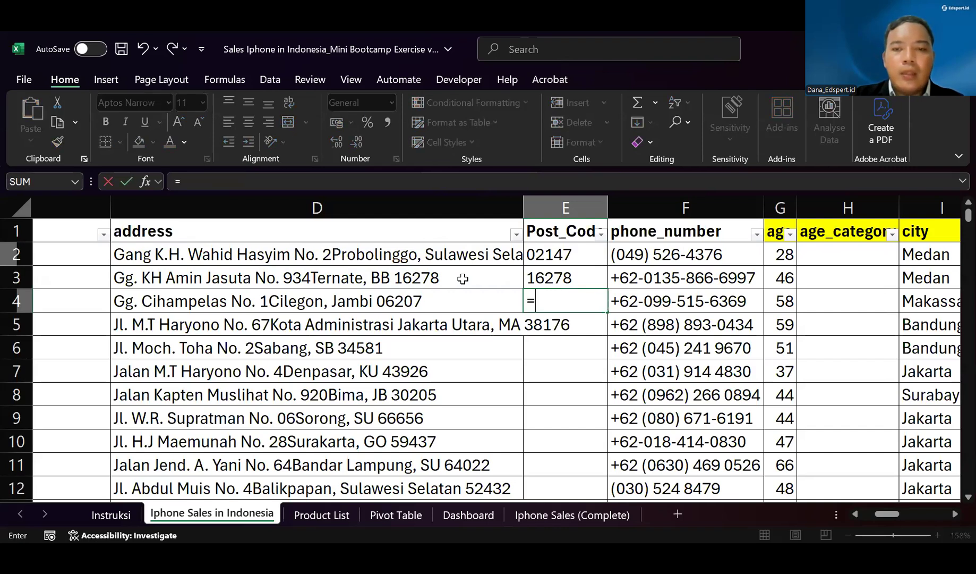
text(right()
click(402, 304)
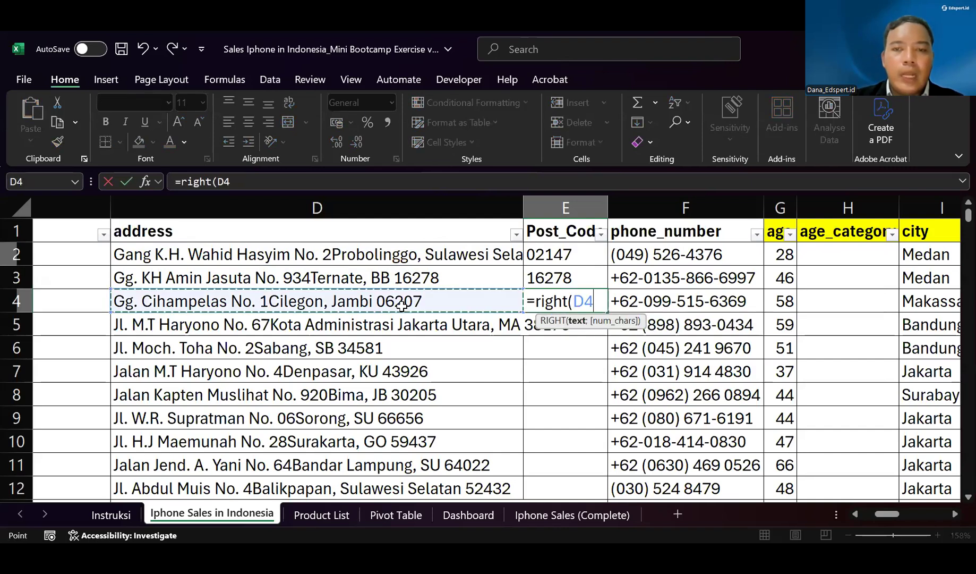
text(;5)
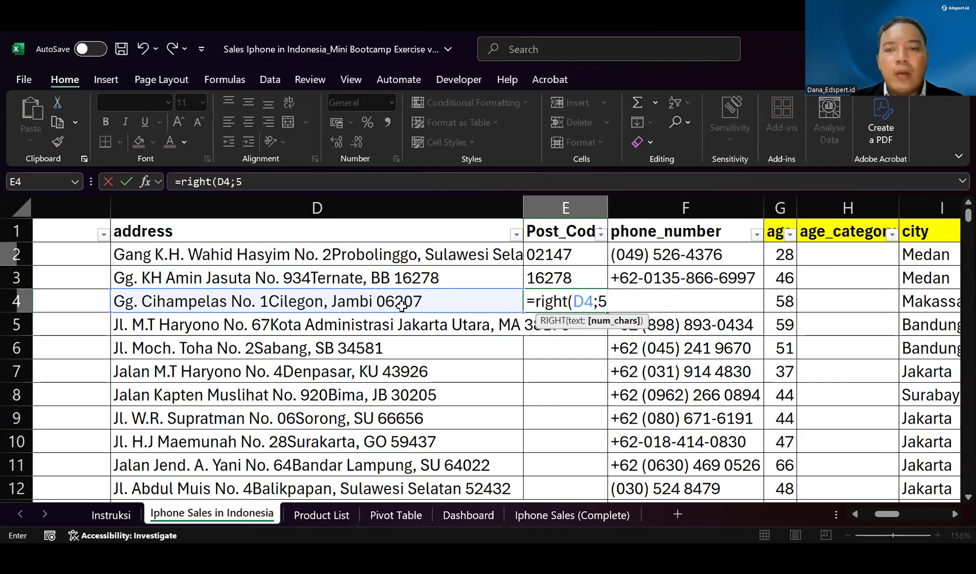
key(Return)
Fill the RIGHT formulas from E2:E4 down the whole Post_Code column and check the column's filter values
drag(587, 259, 587, 300)
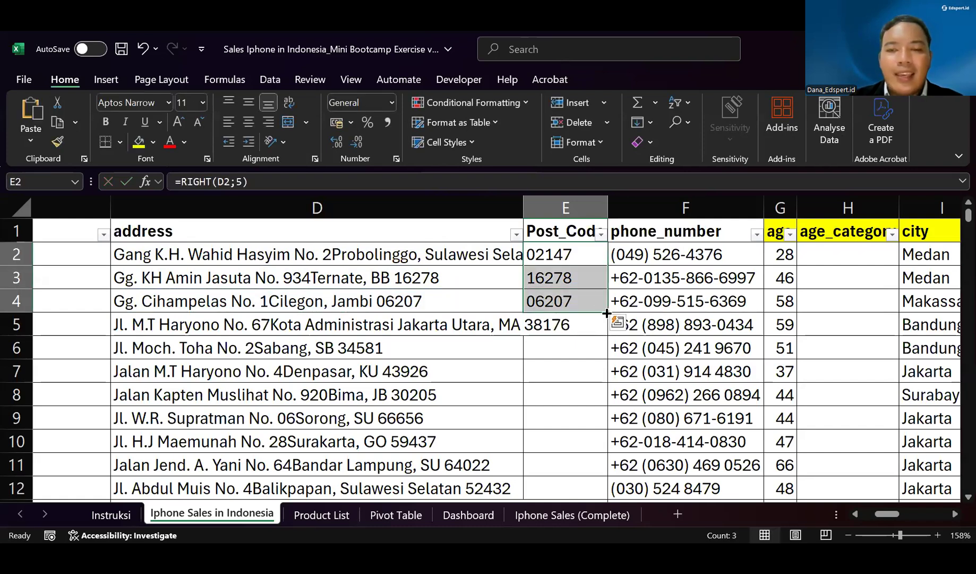
double_click(607, 312)
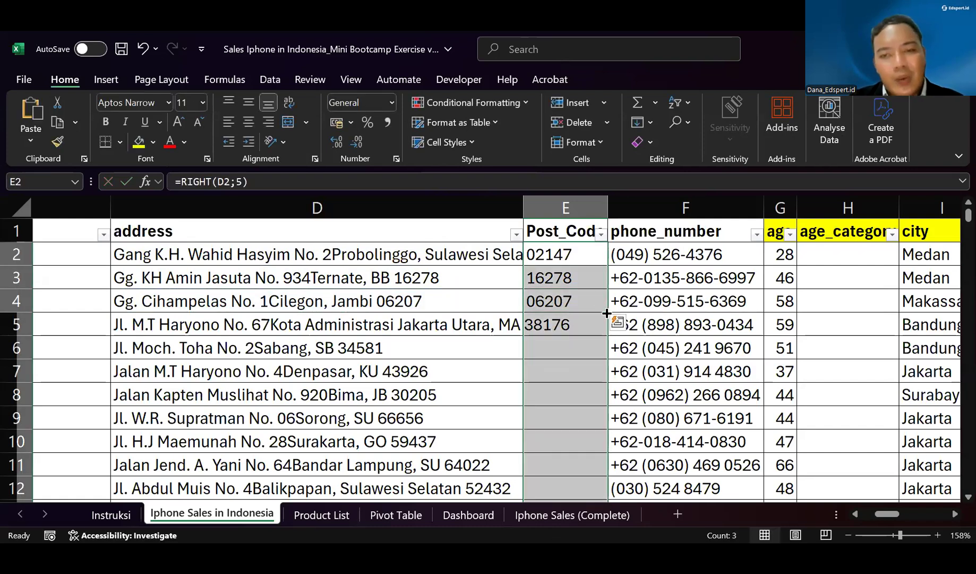
click(562, 271)
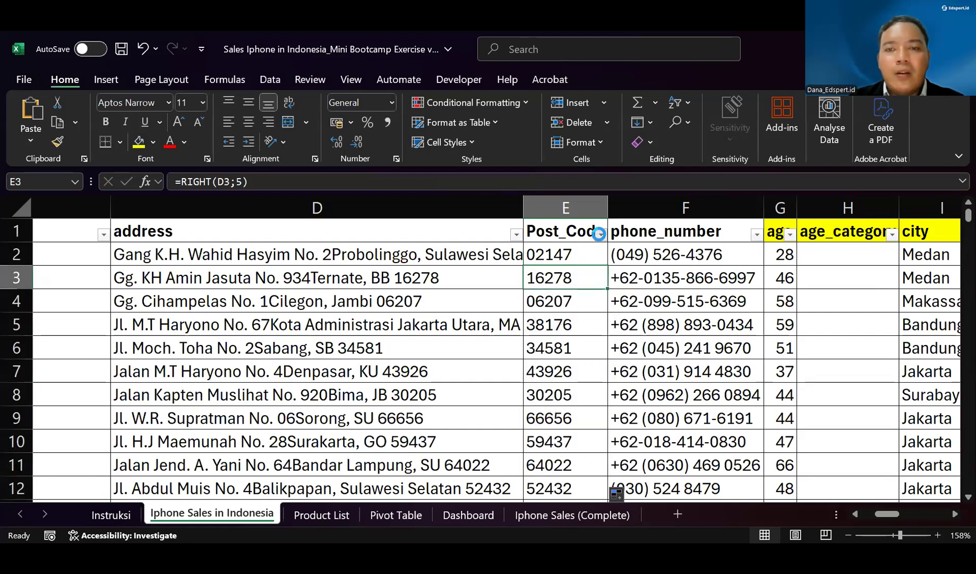
click(601, 234)
scroll(527, 425, down, 5)
scroll(526, 429, down, 10)
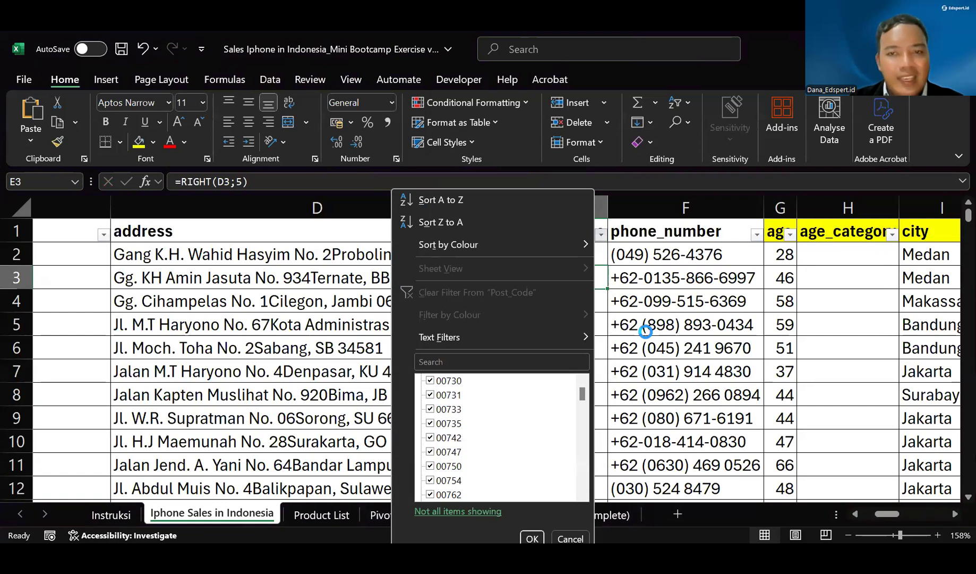
key(Escape)
key(Left)
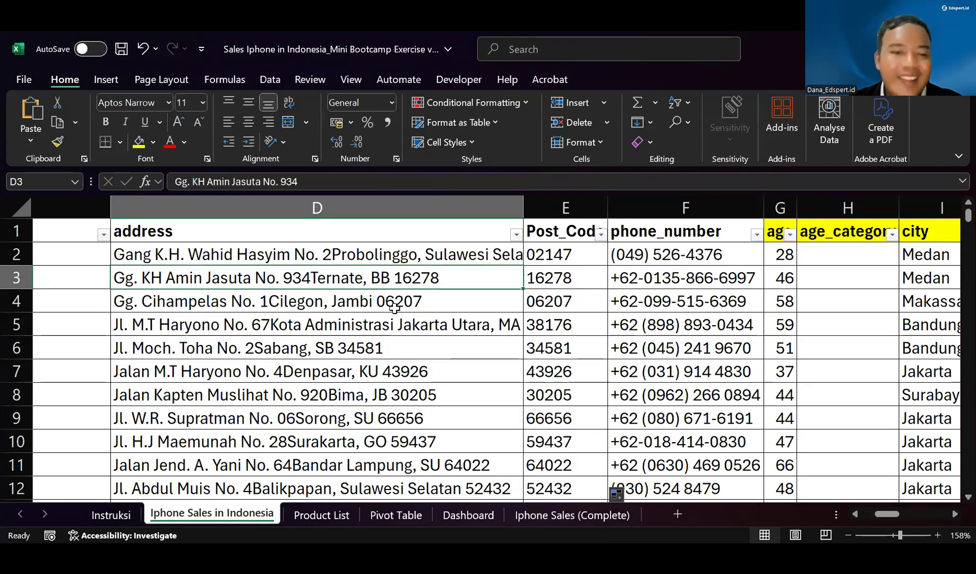
On the Instruksi sheet, highlight the Data Combination row from C6 to E6 in yellow
click(127, 519)
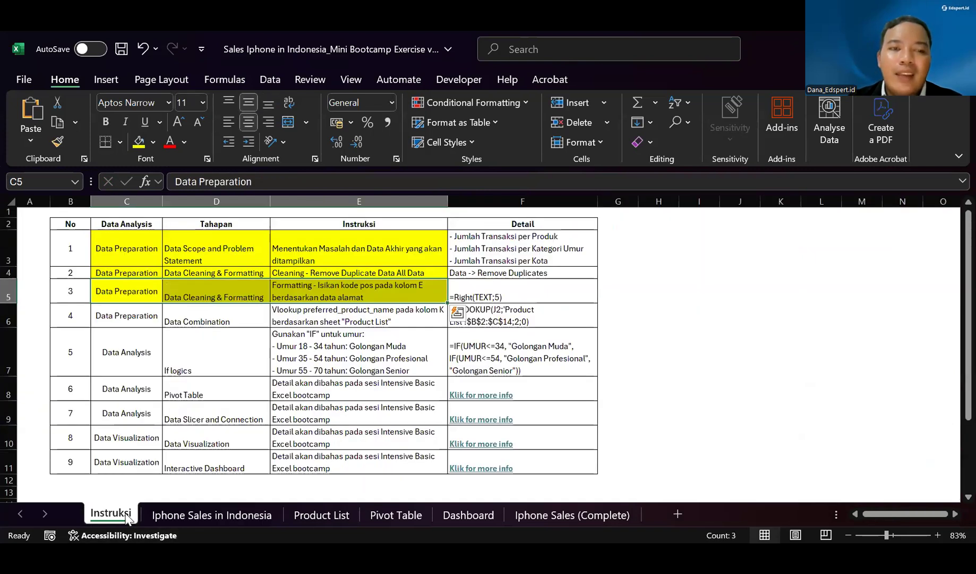
drag(149, 322, 310, 319)
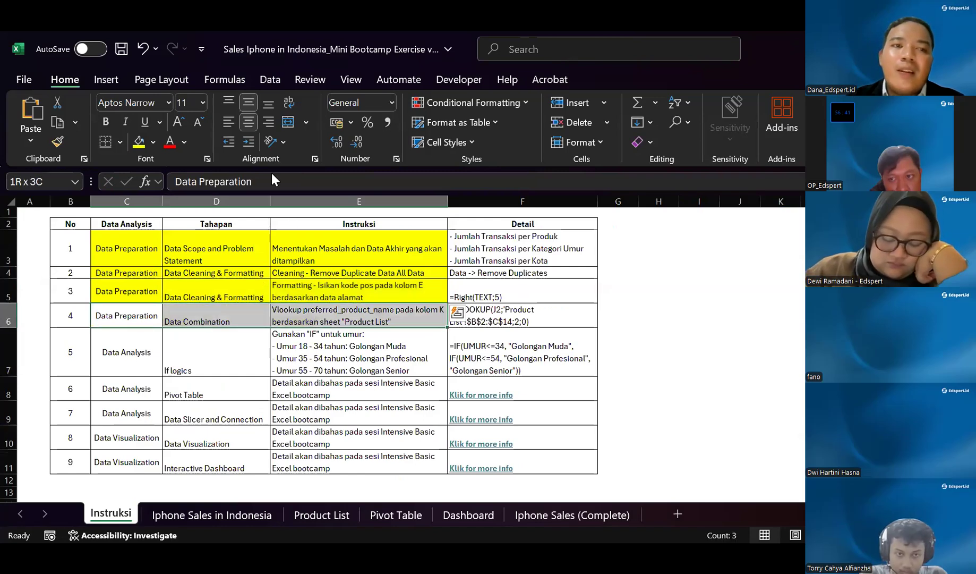
click(140, 141)
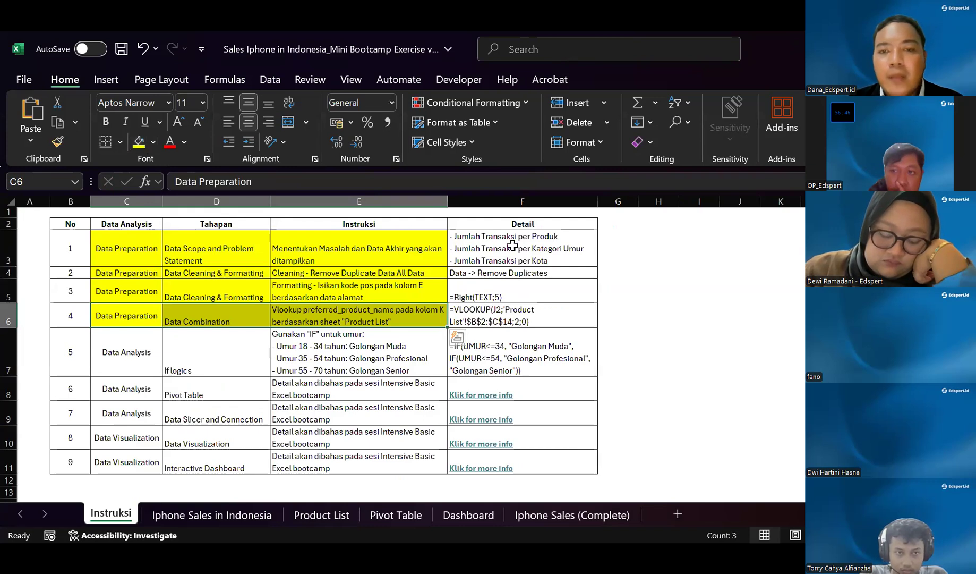
click(399, 383)
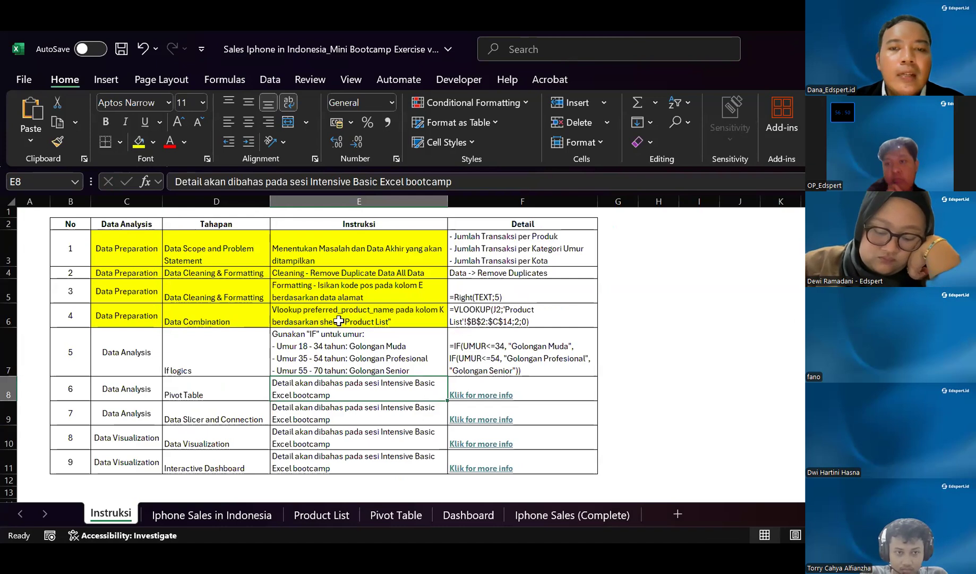
Examine the Vlookup instruction in E6 and compare the Product List table with the preferred product IDs in column J of the sales sheet
click(414, 316)
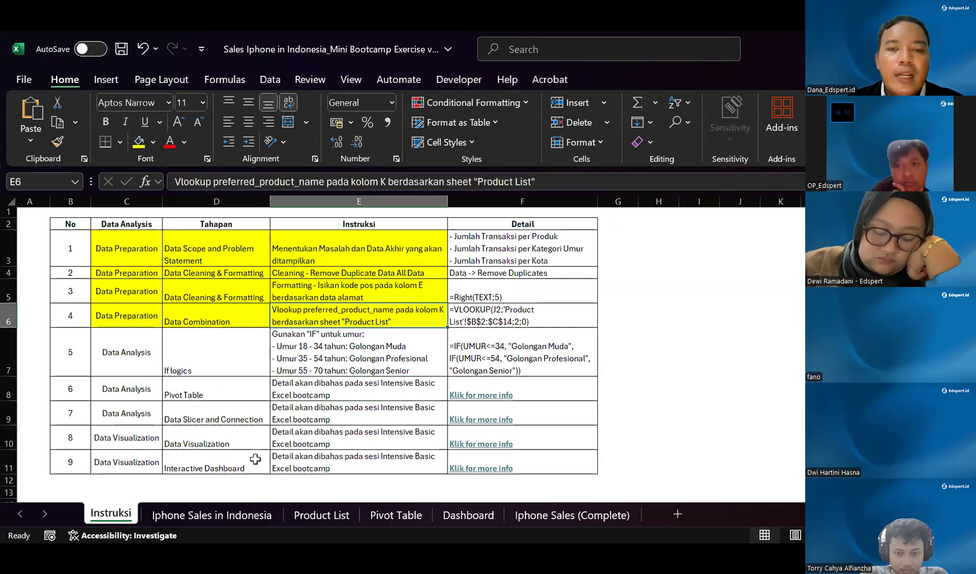
click(311, 518)
drag(105, 250, 147, 410)
click(107, 274)
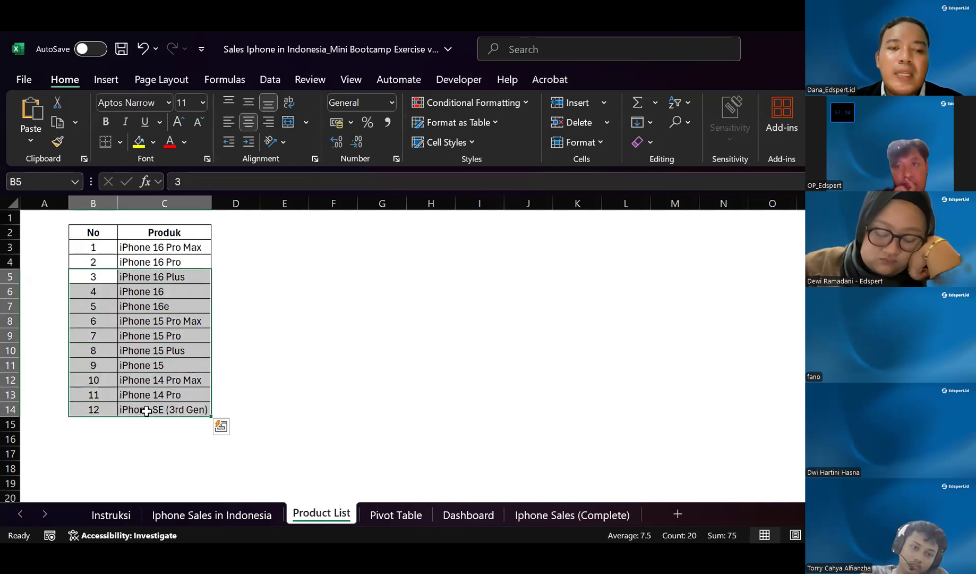
click(249, 513)
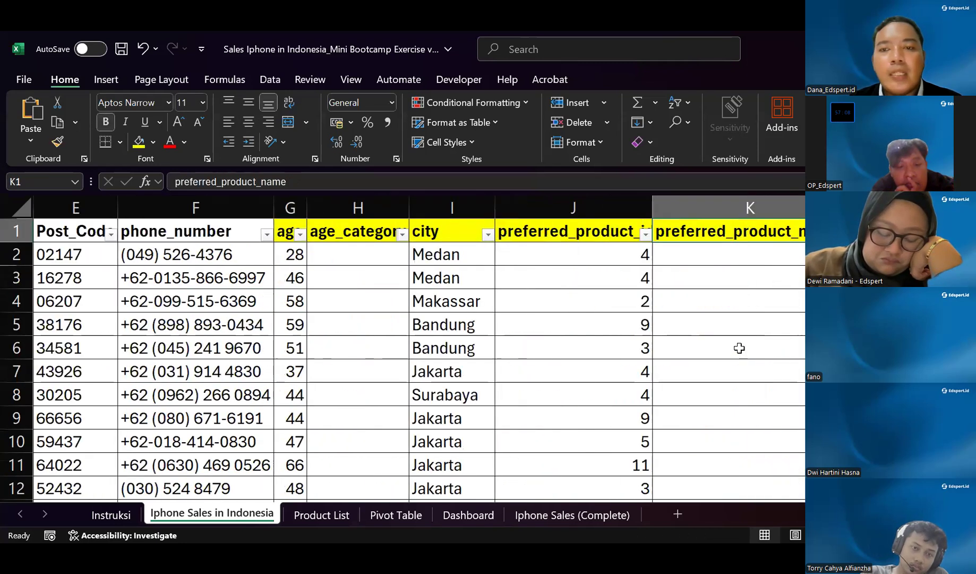
key(Left)
key(Down)
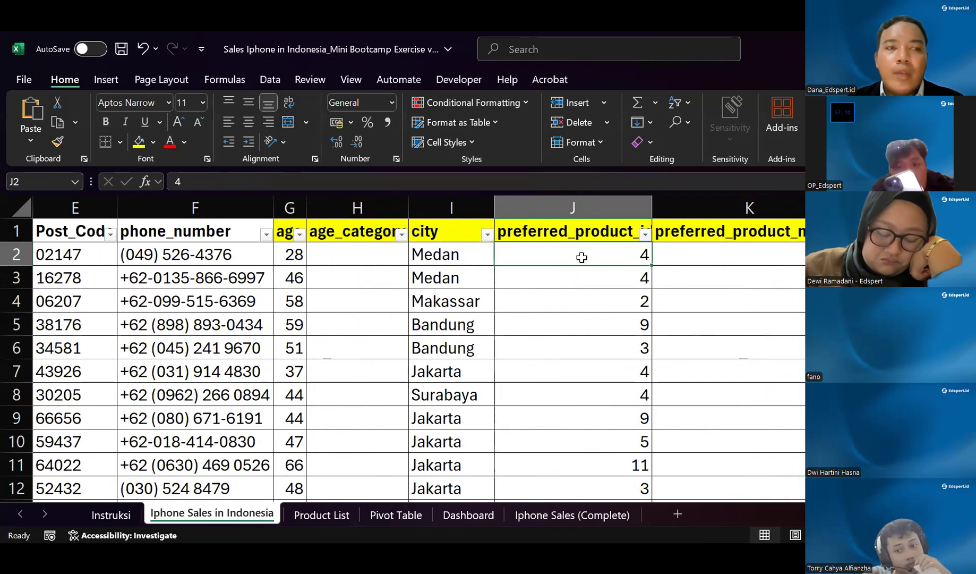
key(Down)
key(shift+Down)
key(shift+Down)
key(shift+Down)
key(shift+Down)
key(shift+Down)
key(shift+Down)
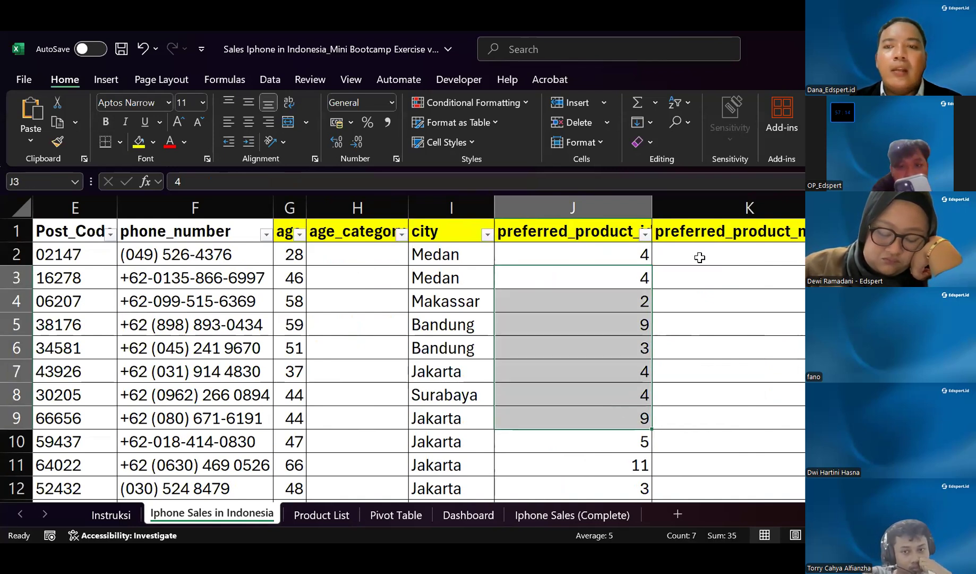
Look up the product name in K2 with VLOOKUP, using J2 as lookup value, 'Product List'!$B$2:$C$14 as table and column index 2
click(699, 257)
text(=)
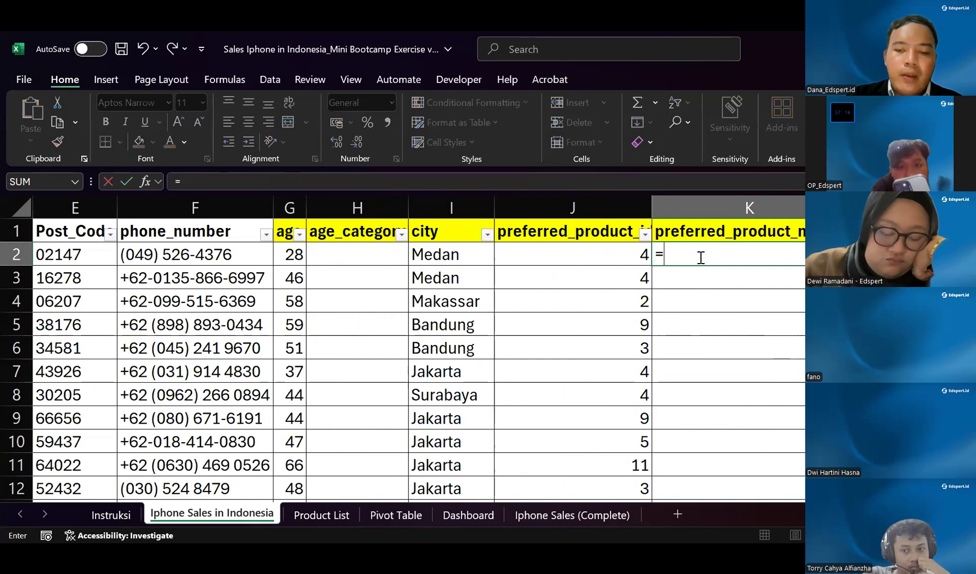
text(vlookup()
key(Left)
key(Down)
key(Up)
text(;)
click(318, 513)
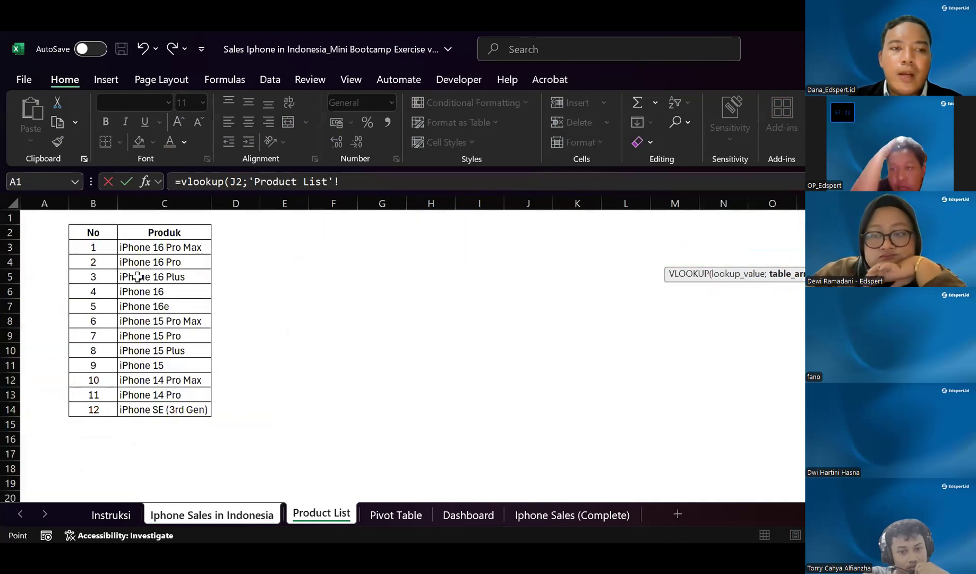
click(92, 231)
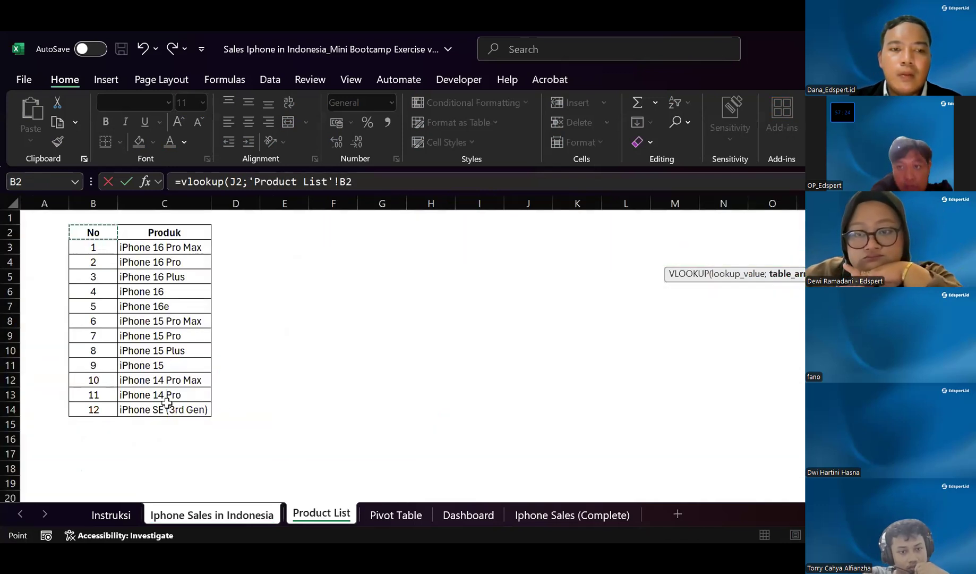
drag(166, 404, 166, 414)
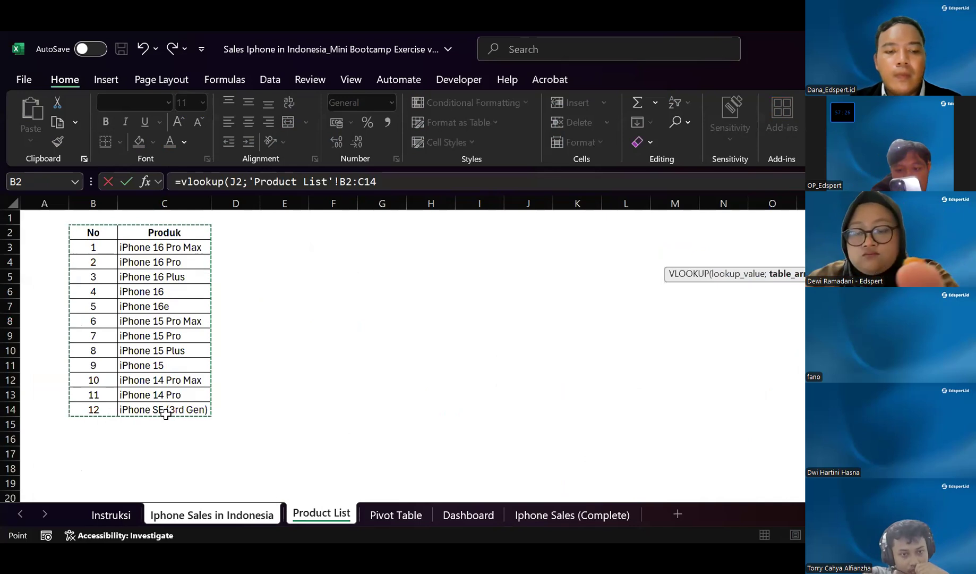
key(F4)
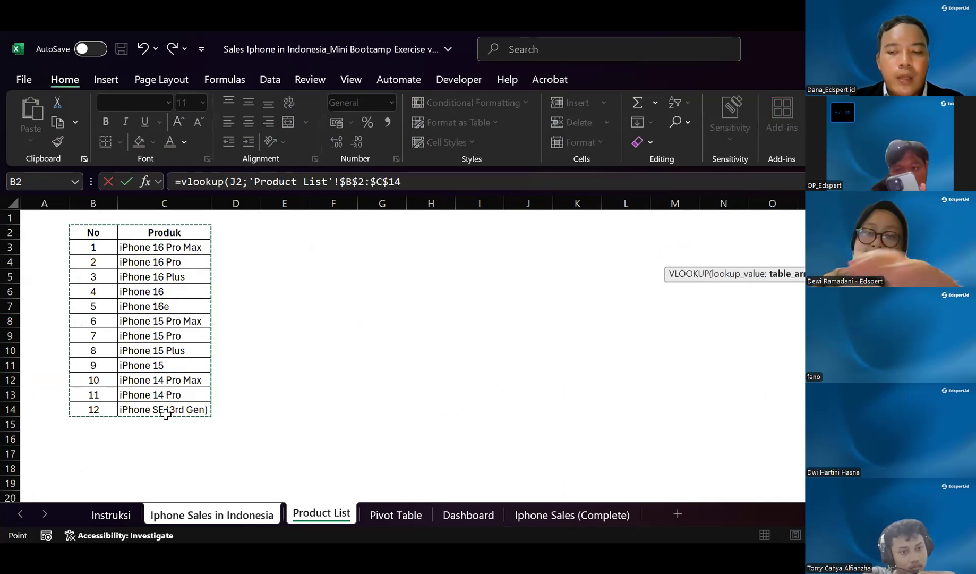
text(;)
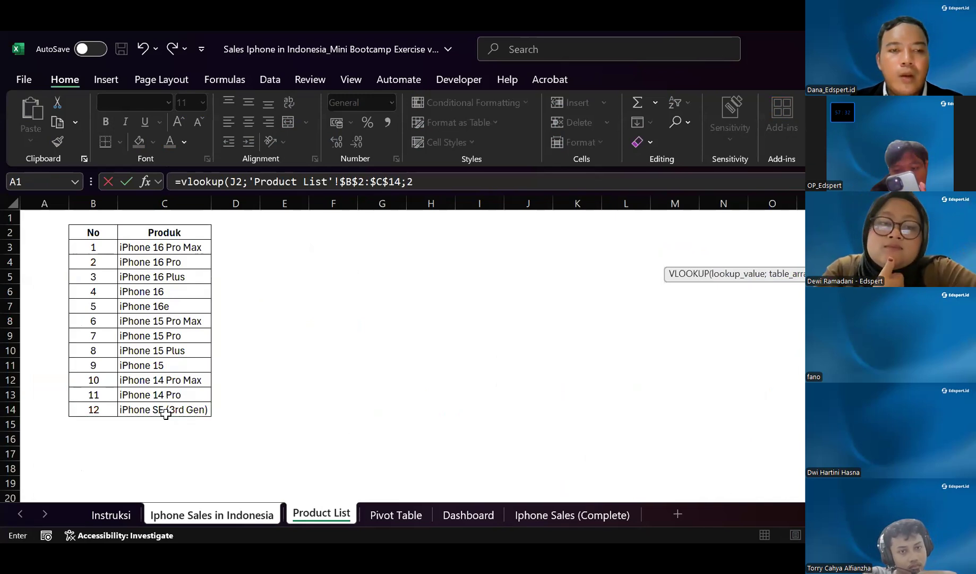
text(2)
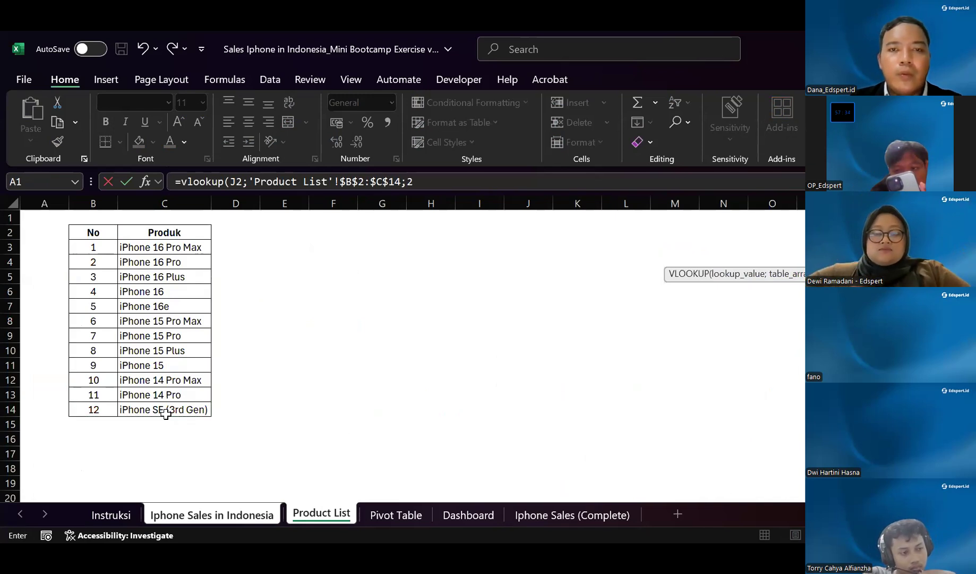
text())
key(Return)
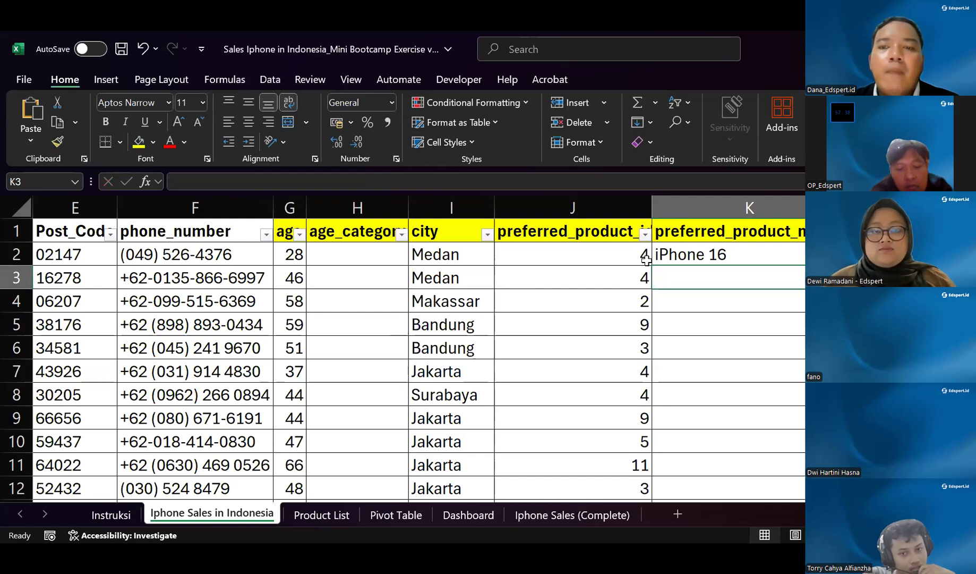
Fill the VLOOKUP formula from K2 down to K3
click(790, 254)
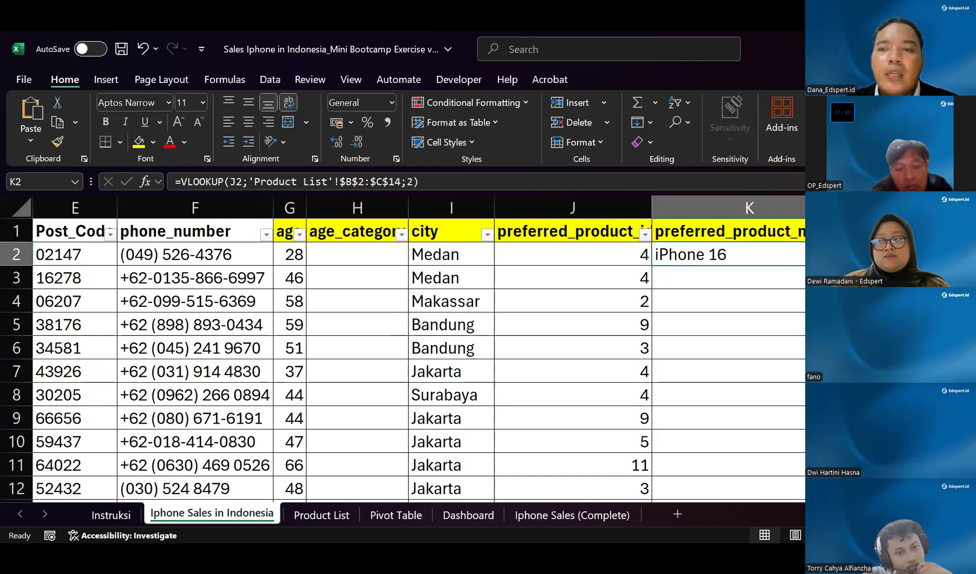
drag(805, 265, 780, 297)
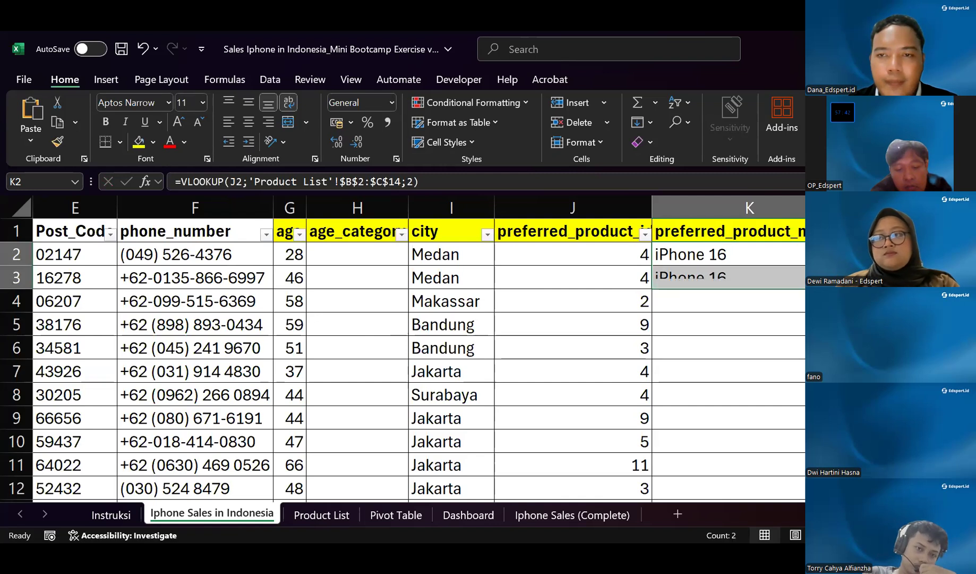
Look up the product name in K4 with VLOOKUP, using J4, table 'Product List'!$B$2:$C$14, column index 2 and exact match FALSE
click(778, 300)
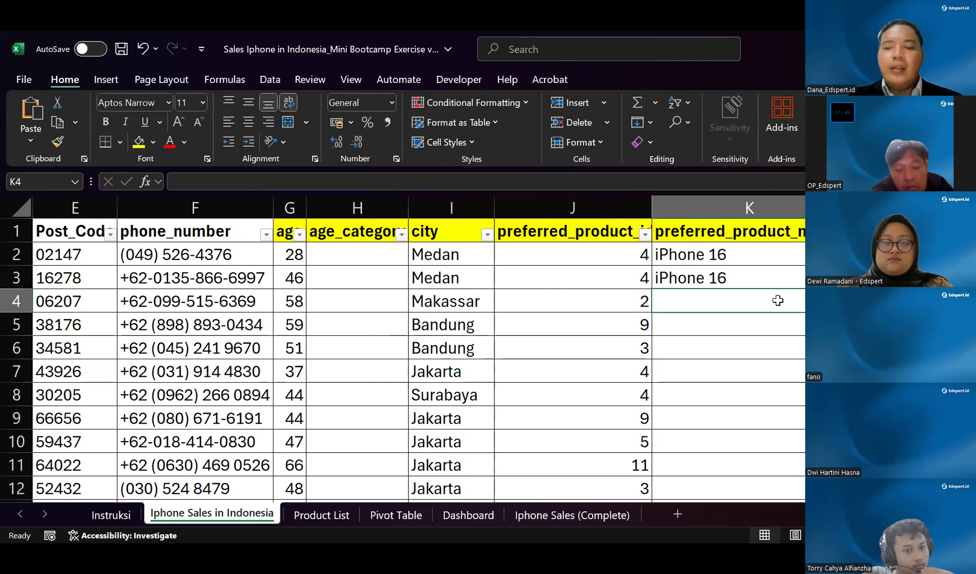
text(=vlookup)
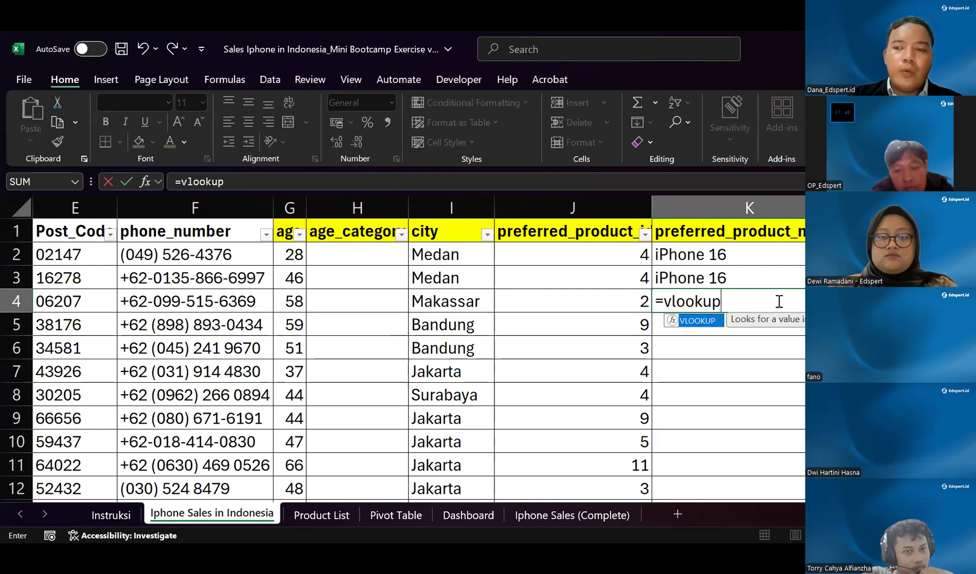
text(()
click(626, 293)
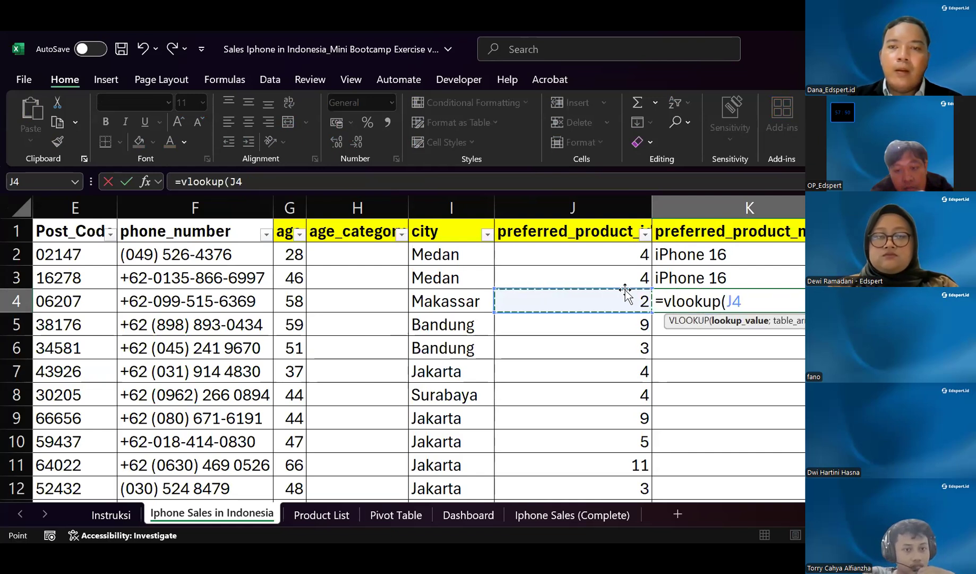
text(;)
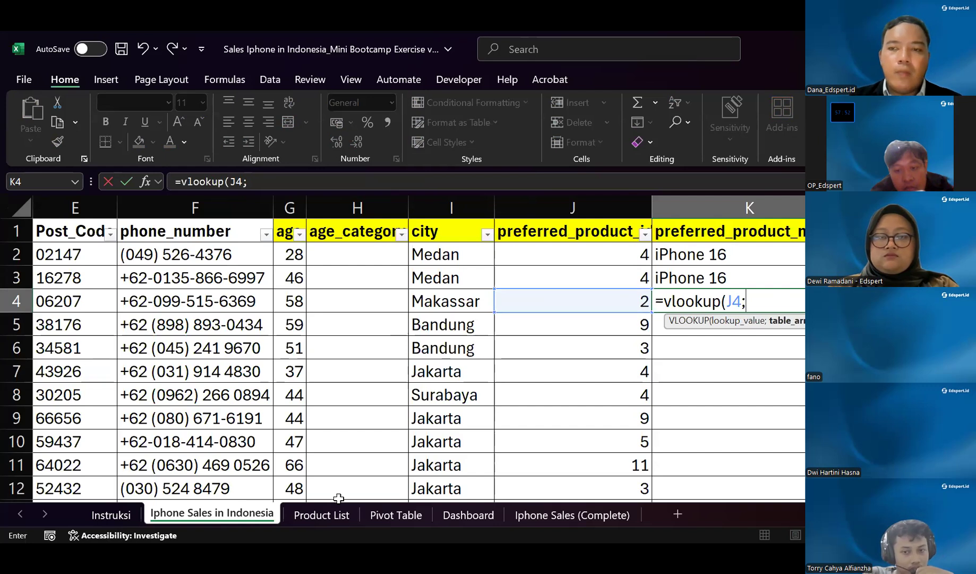
click(323, 514)
click(104, 234)
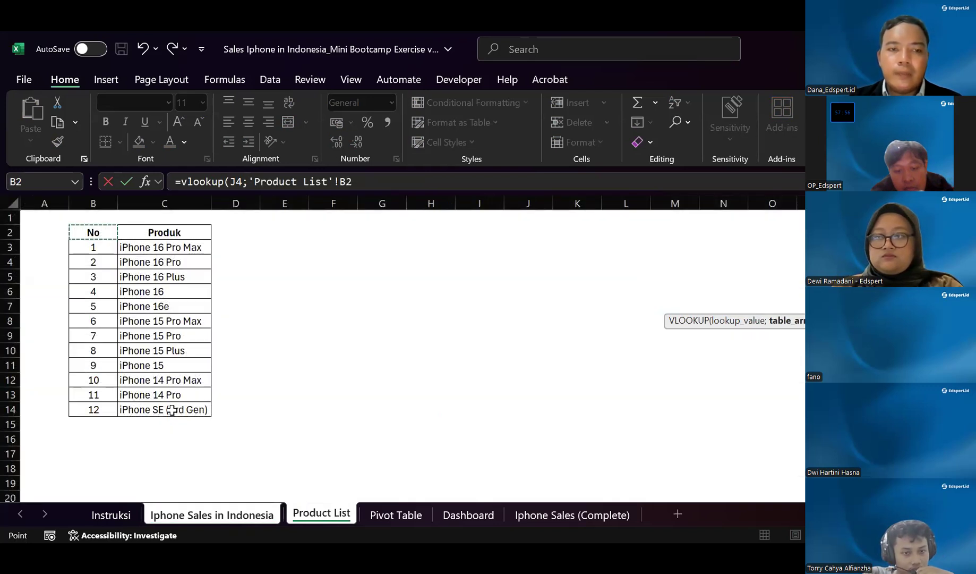
drag(172, 410, 172, 411)
key(F4)
text(;2;)
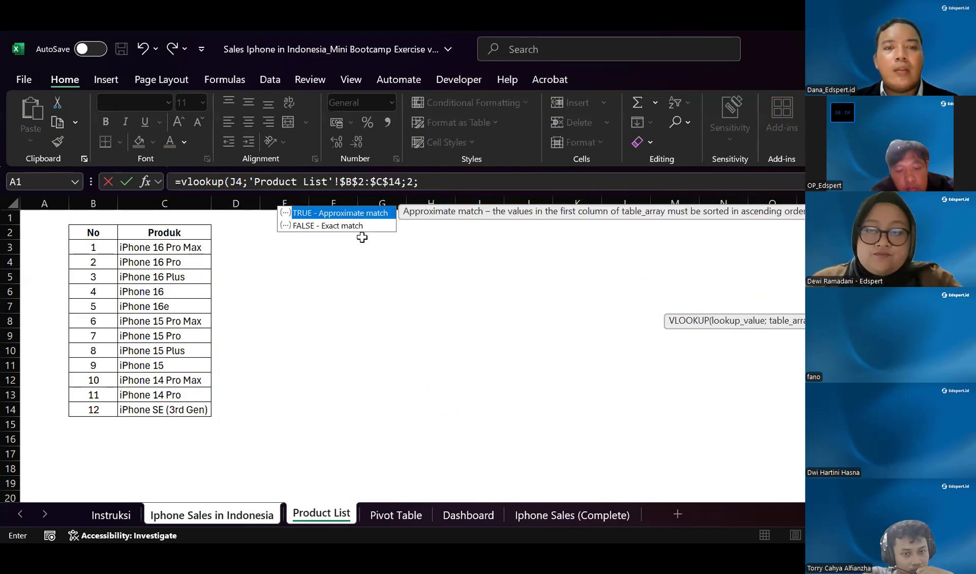
double_click(344, 228)
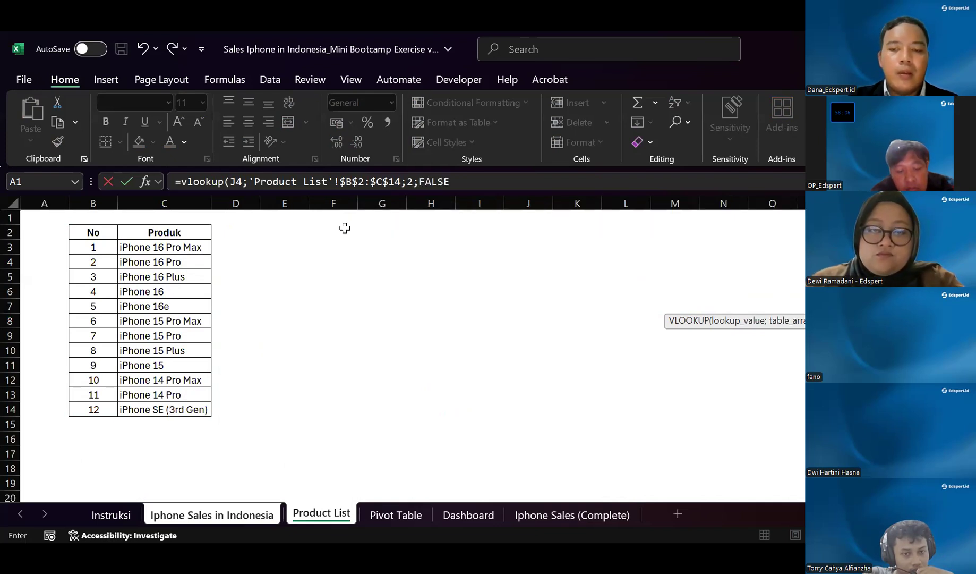
text())
key(Return)
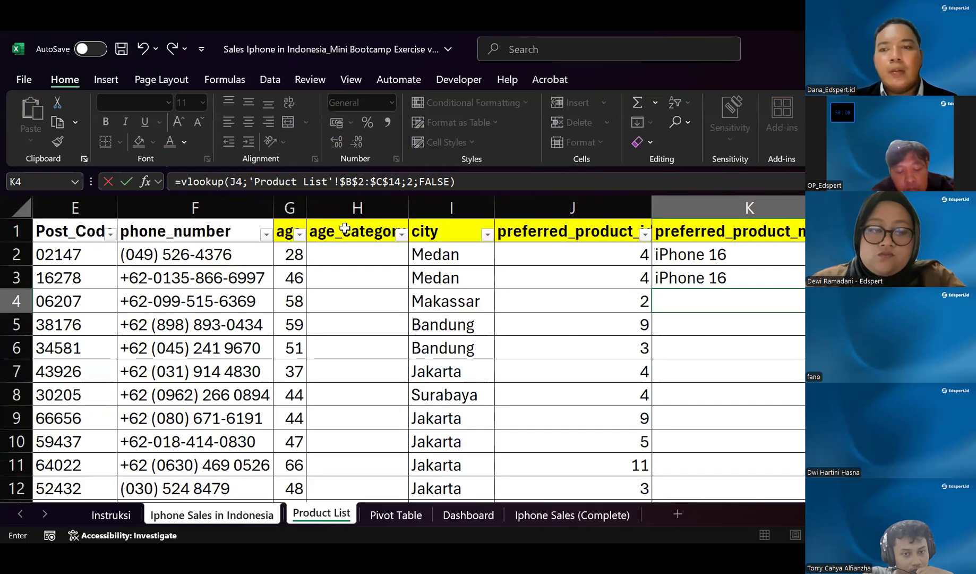
Fill the VLOOKUP formulas from K2:K4 down the whole preferred product name column and check the column's filter values
key(Up)
key(Up)
key(Up)
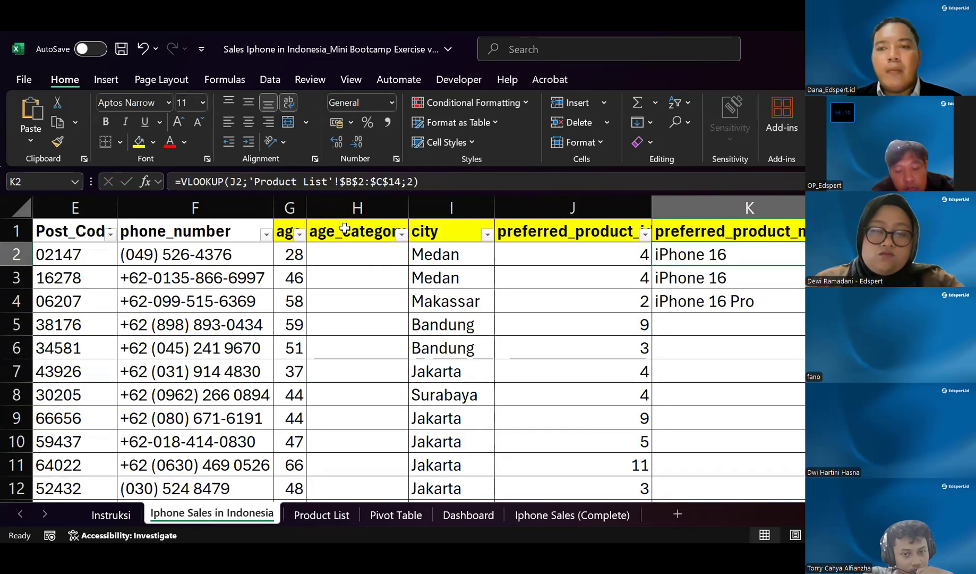
key(shift+Down)
key(shift+Down)
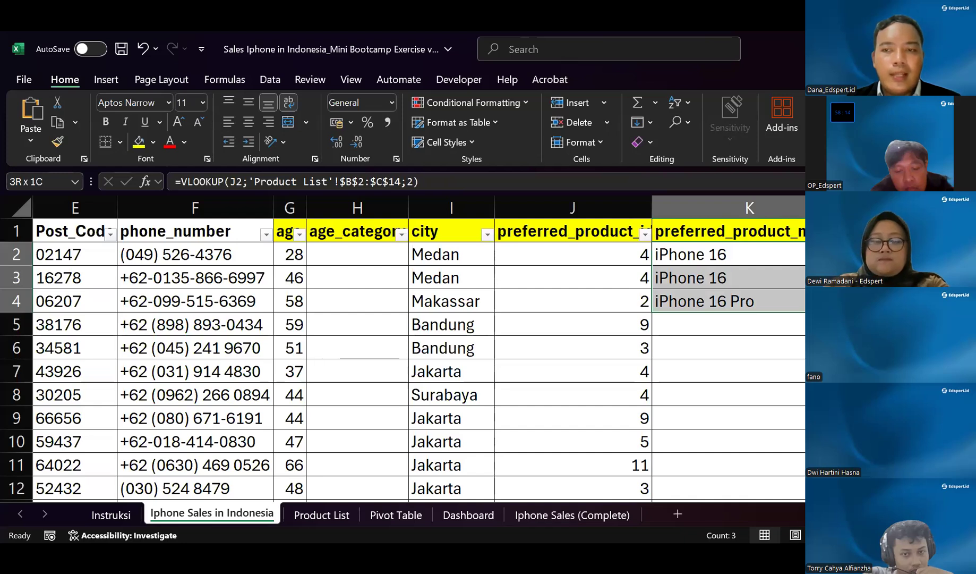
double_click(847, 312)
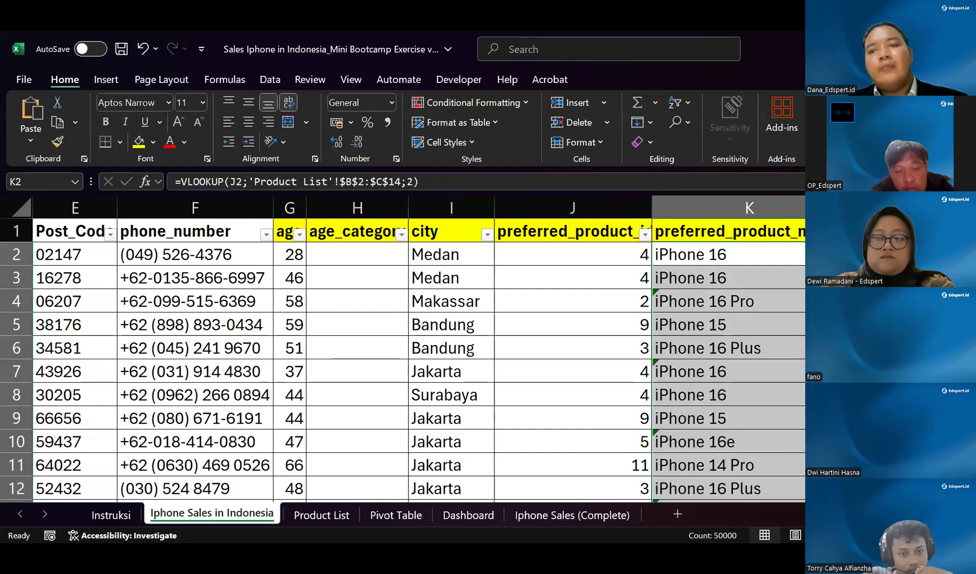
click(839, 233)
scroll(735, 437, down, 2)
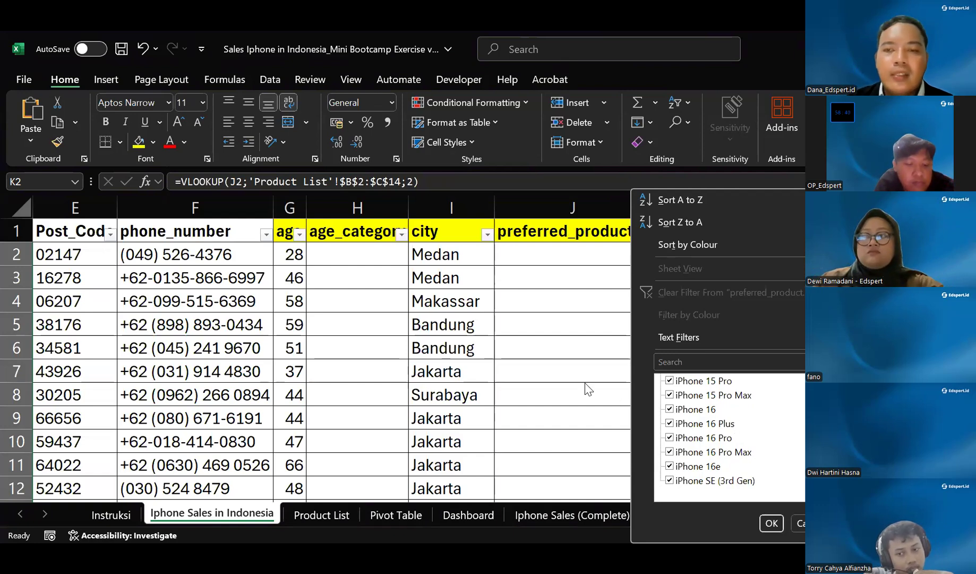
key(Escape)
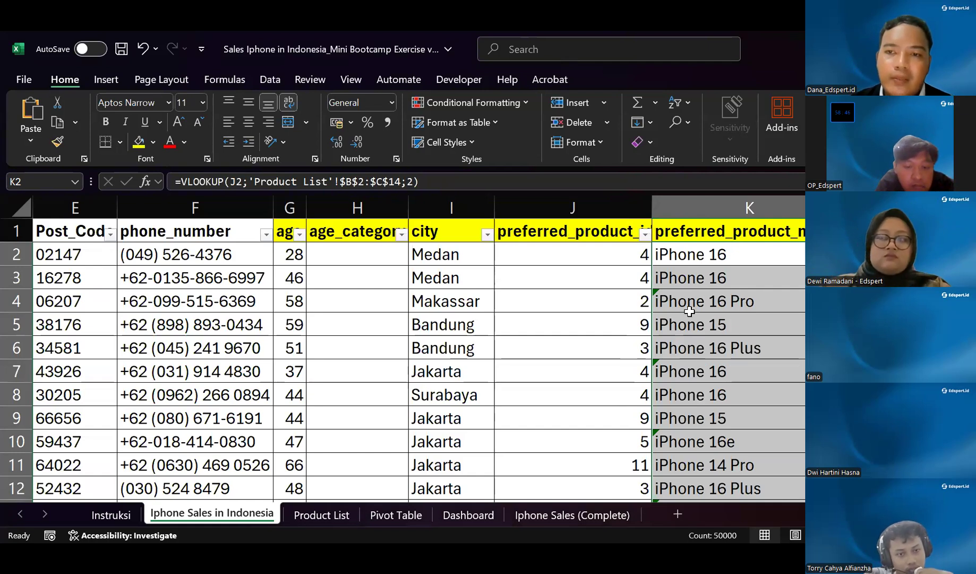
Review the Data Preparation rows 3 to 6 on the Instruksi sheet, from problem statement to data combination, with their details
click(589, 251)
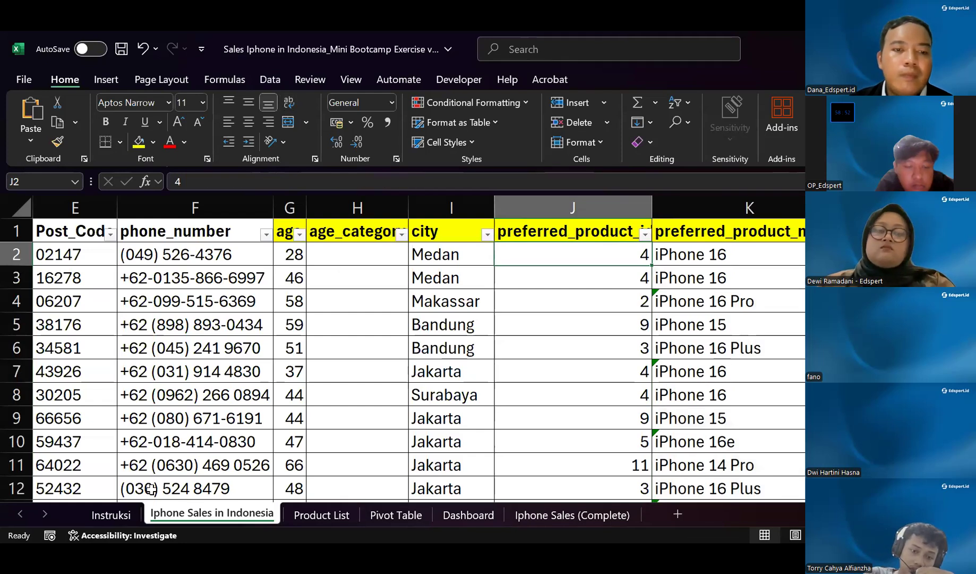
click(113, 514)
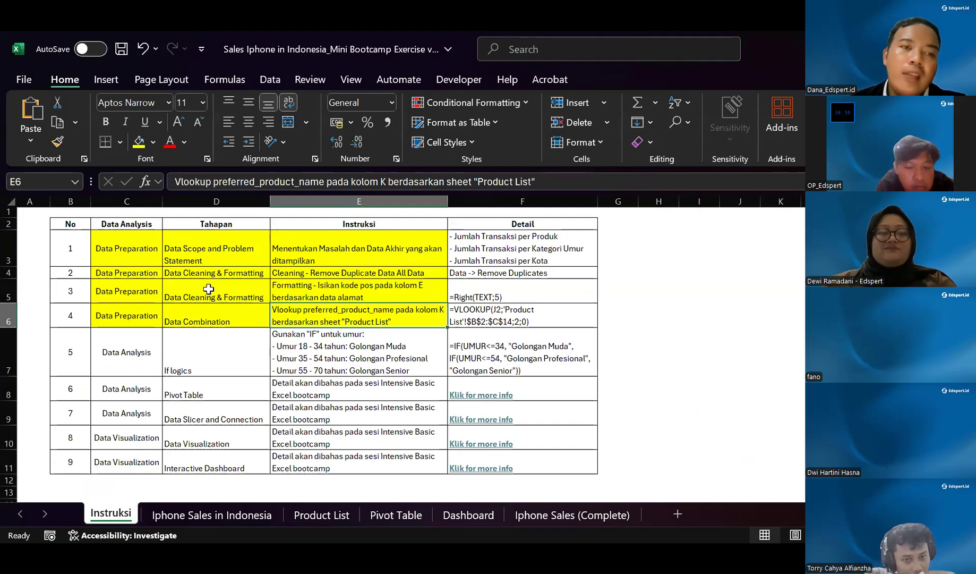
drag(140, 256, 133, 315)
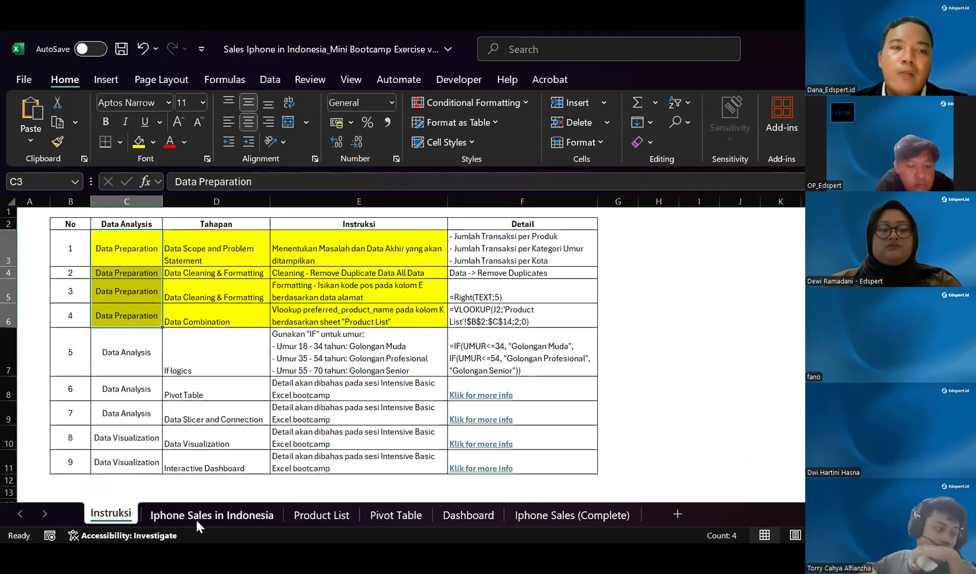
drag(219, 260, 384, 253)
click(497, 245)
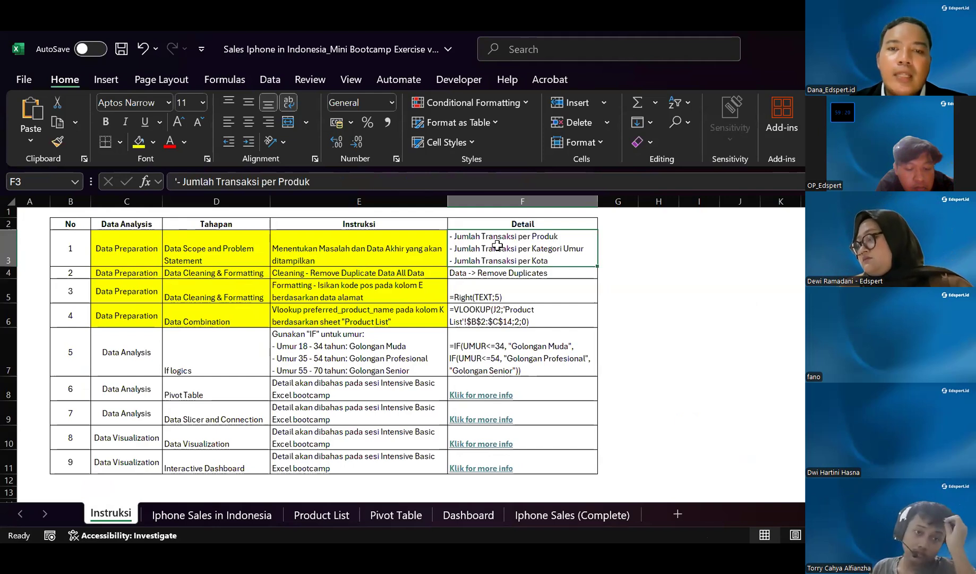
drag(252, 274, 462, 274)
drag(215, 291, 466, 287)
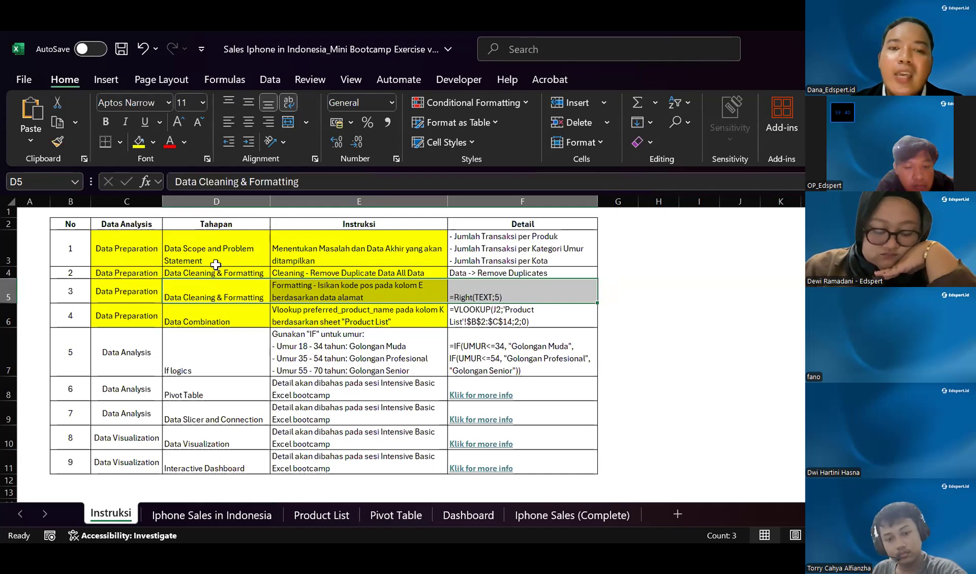
drag(190, 322, 484, 314)
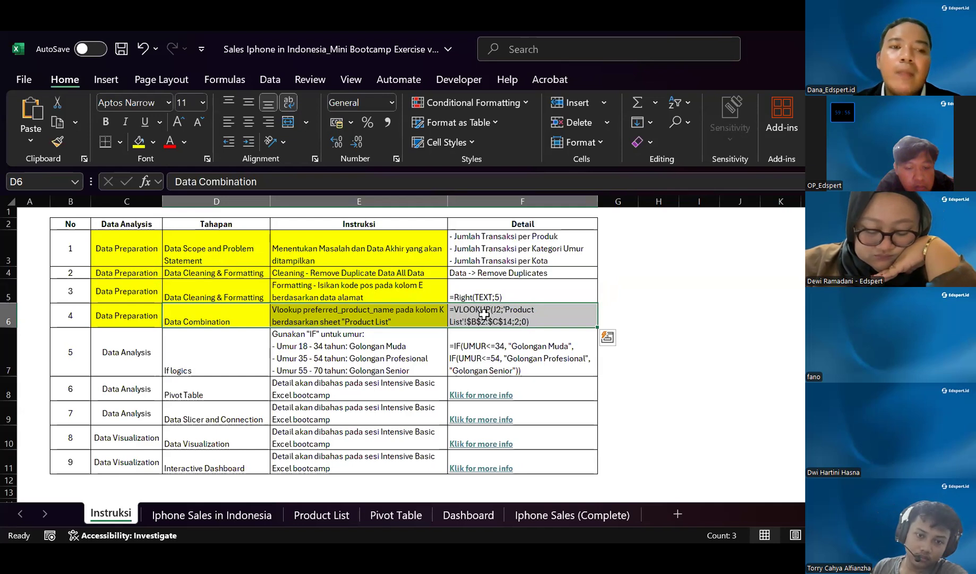
click(135, 312)
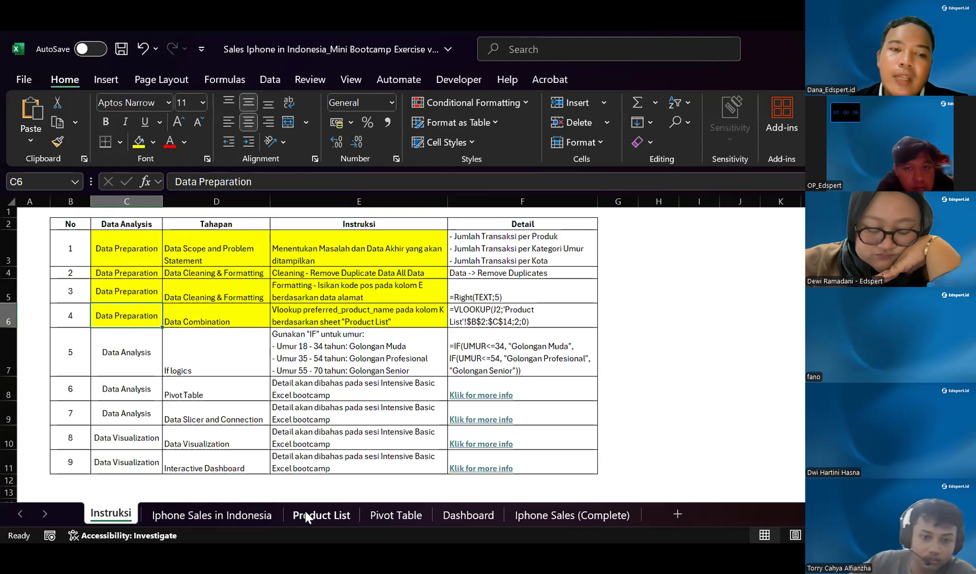
click(264, 515)
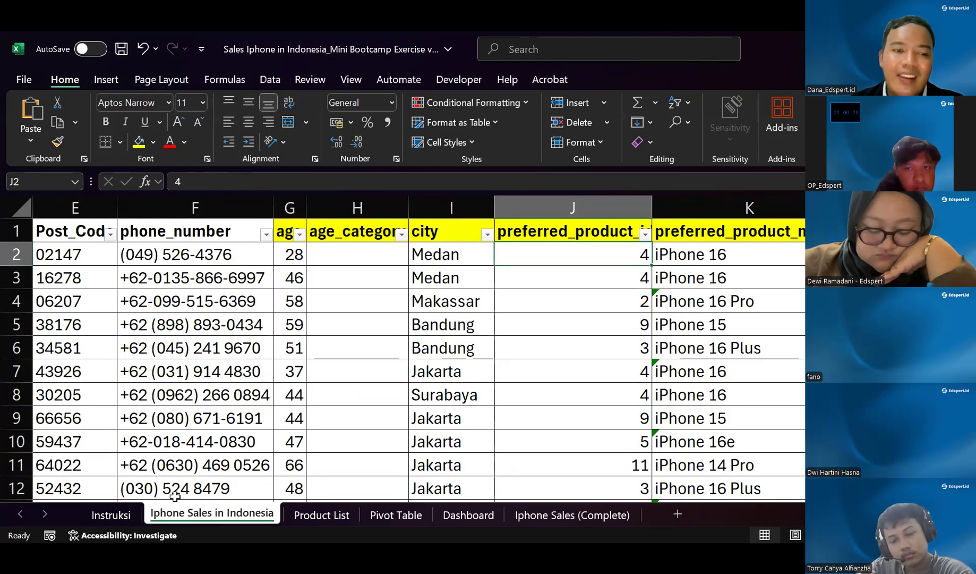
On the Instruksi sheet, highlight the If logics row from C7 to E7 in yellow
click(120, 513)
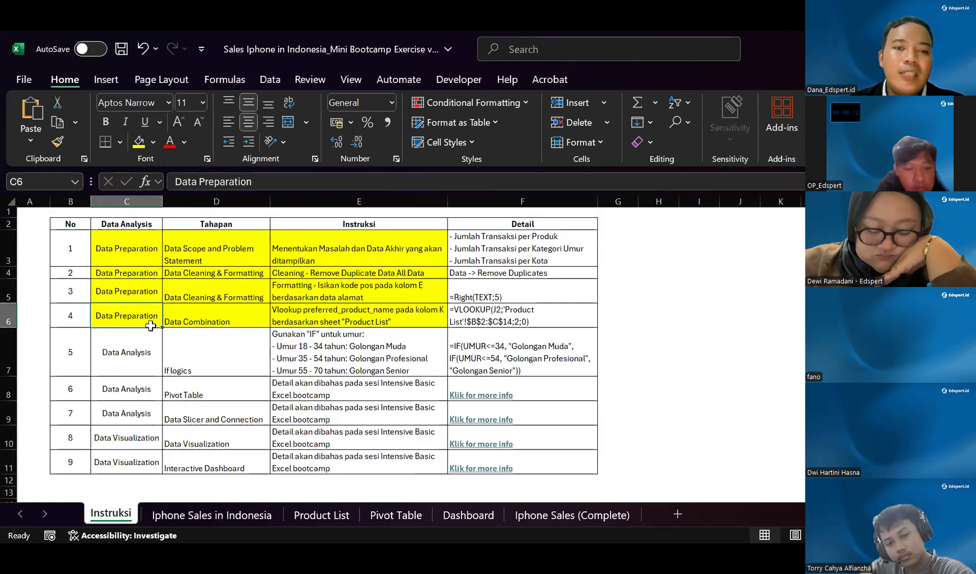
click(129, 343)
drag(184, 347, 199, 347)
shift+click(313, 359)
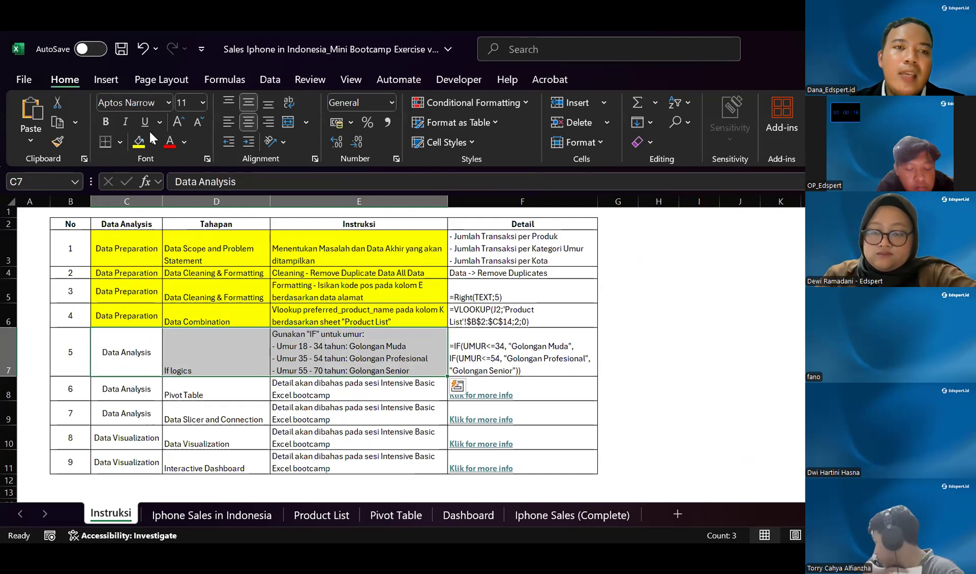
key(F4)
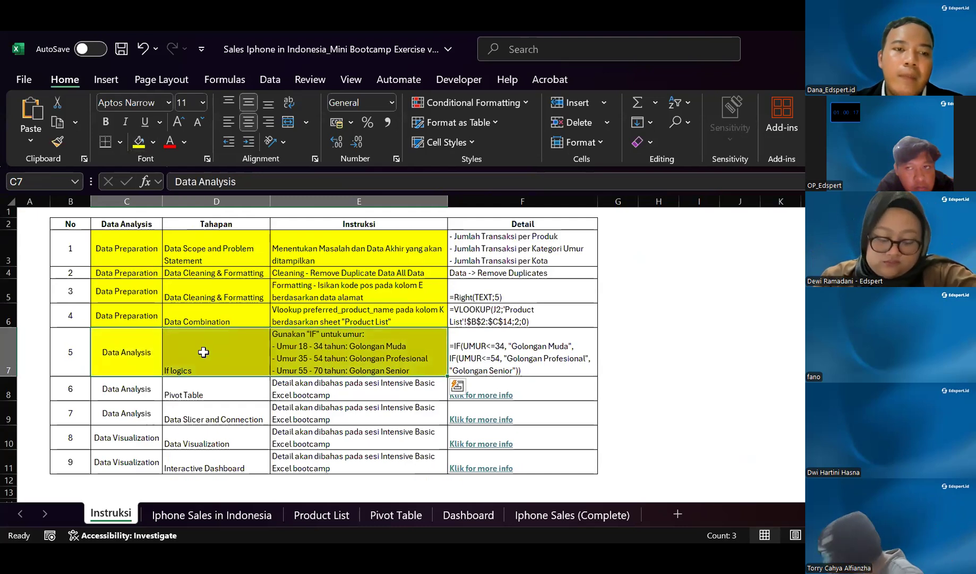
click(150, 361)
click(204, 373)
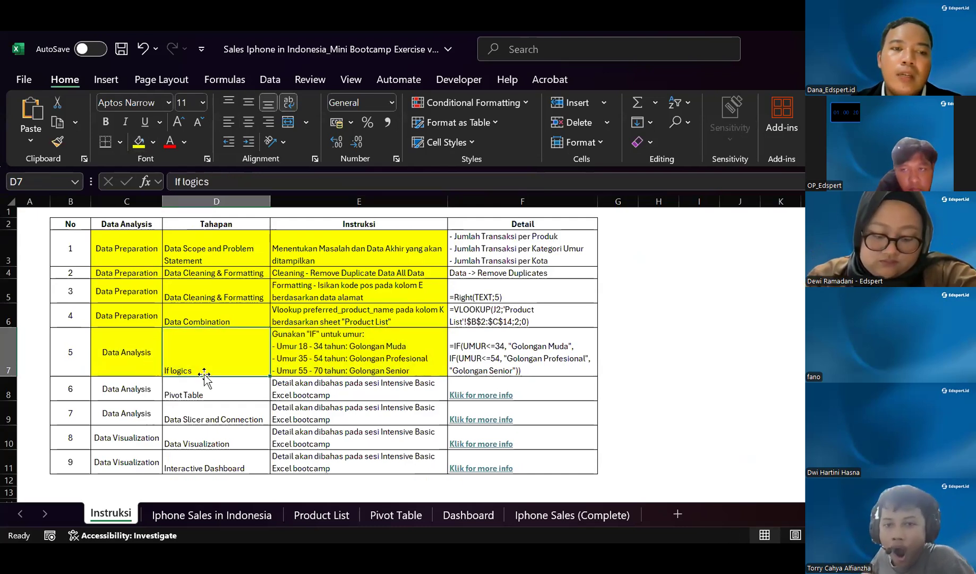
Read the age grouping instruction in E7 and copy the sample IF formula text from F7 into H2 of the Iphone Sales in Indonesia sheet
click(355, 338)
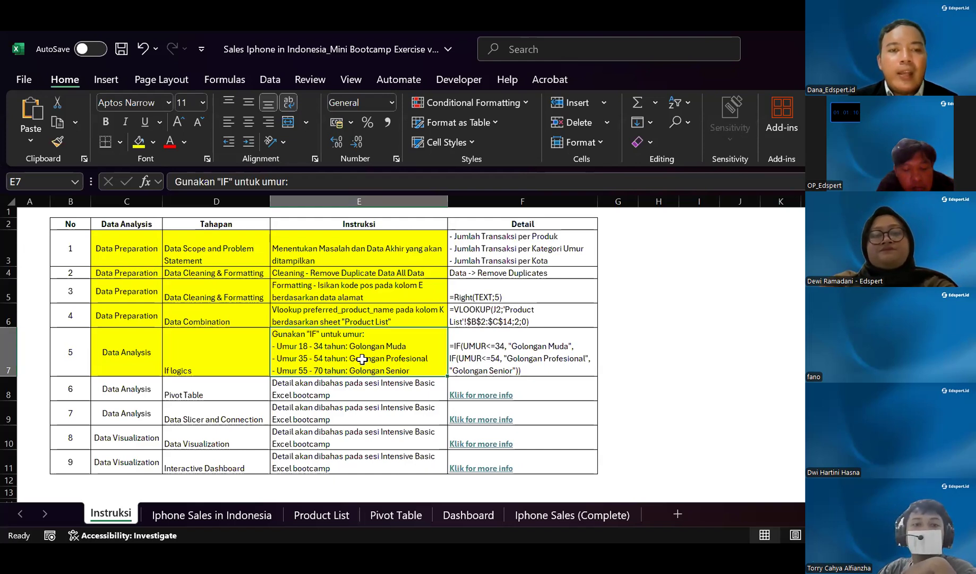
click(471, 352)
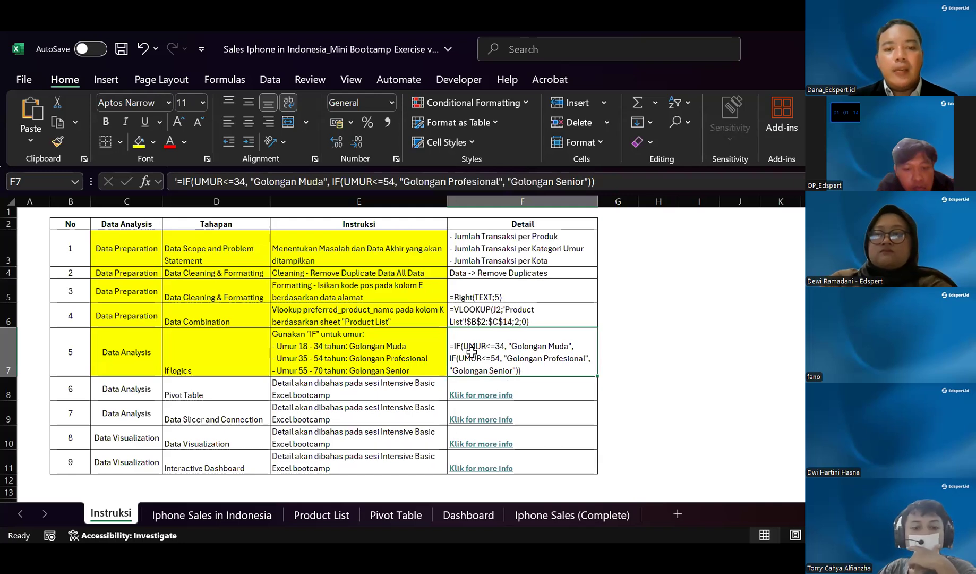
double_click(471, 351)
key(ctrl+a)
key(ctrl+c)
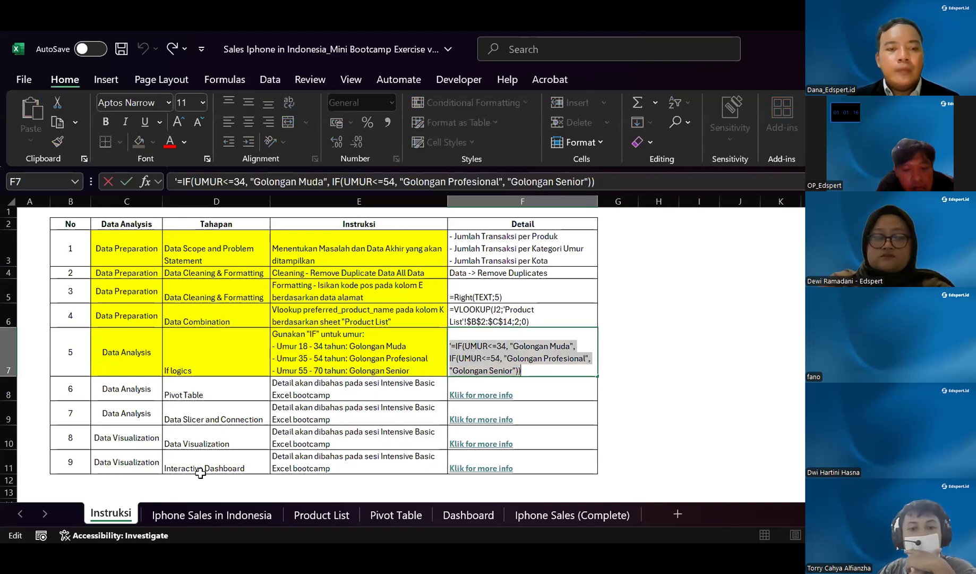
click(170, 515)
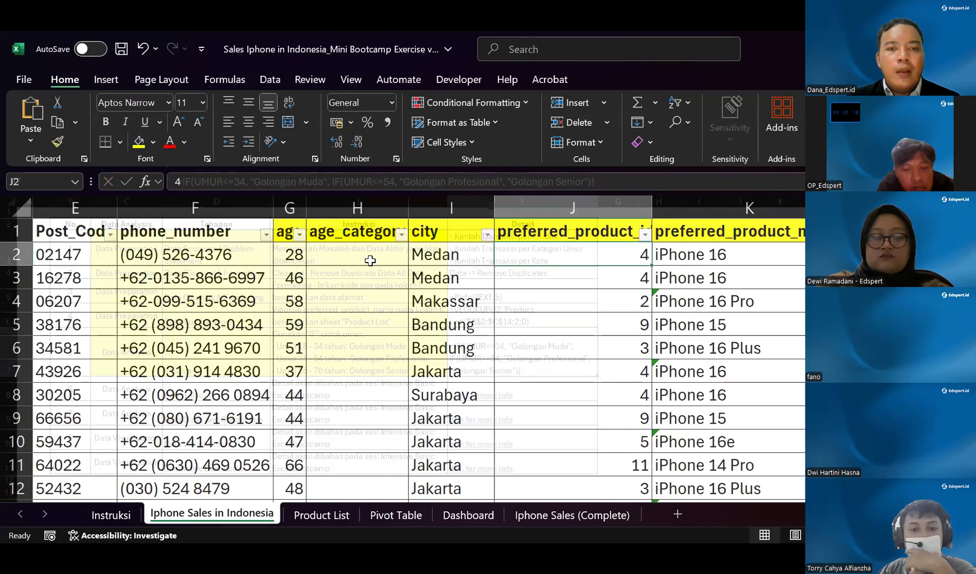
click(170, 515)
click(371, 261)
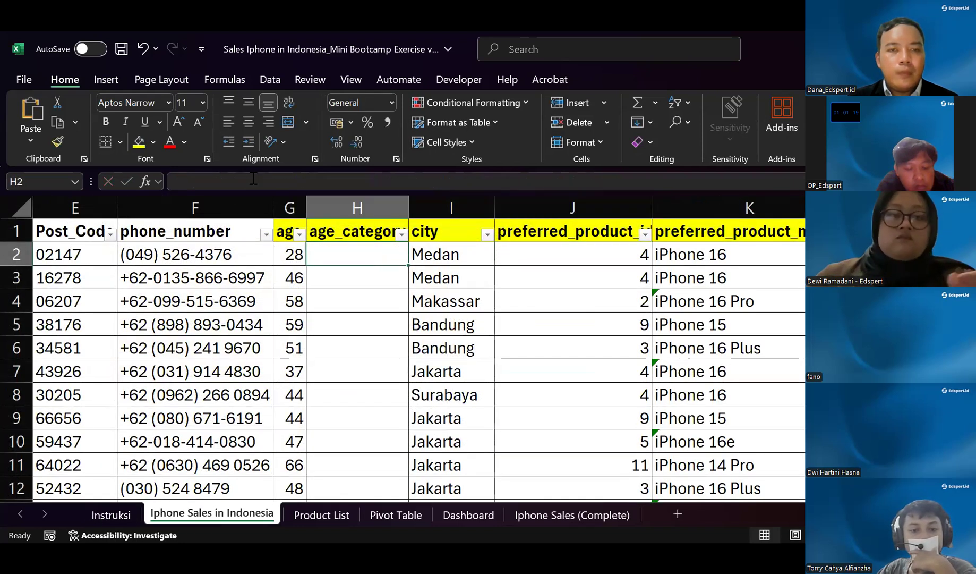
click(189, 179)
key(ctrl+v)
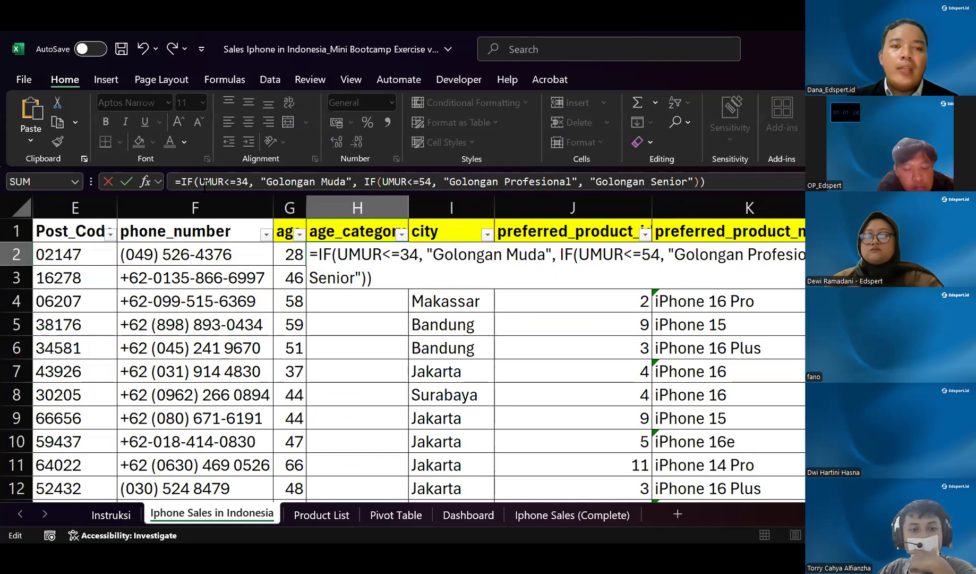
In the H2 formula, replace the first UMUR with G2 and set semicolons as the separators before and after "Golongan Muda"
double_click(205, 185)
key(BackSpace)
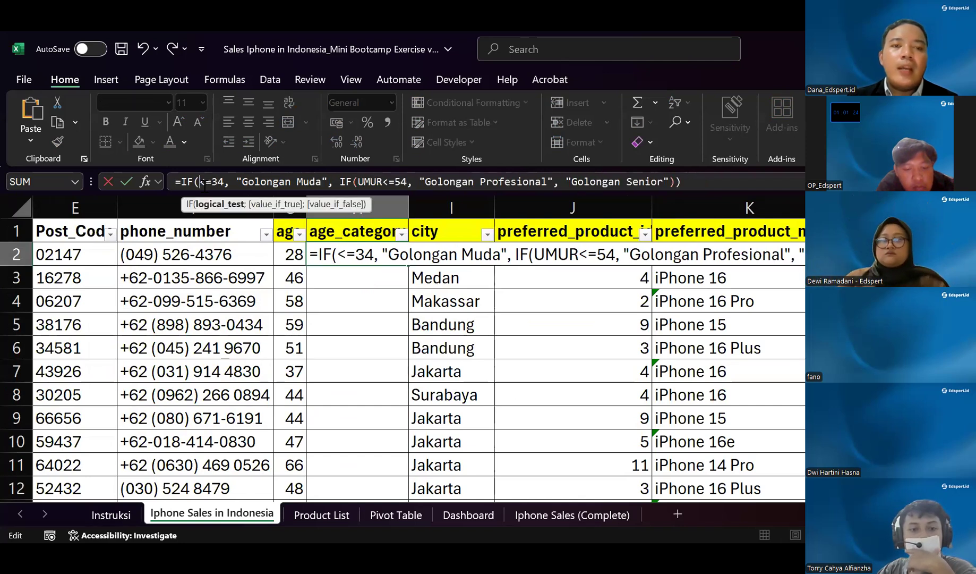
click(289, 257)
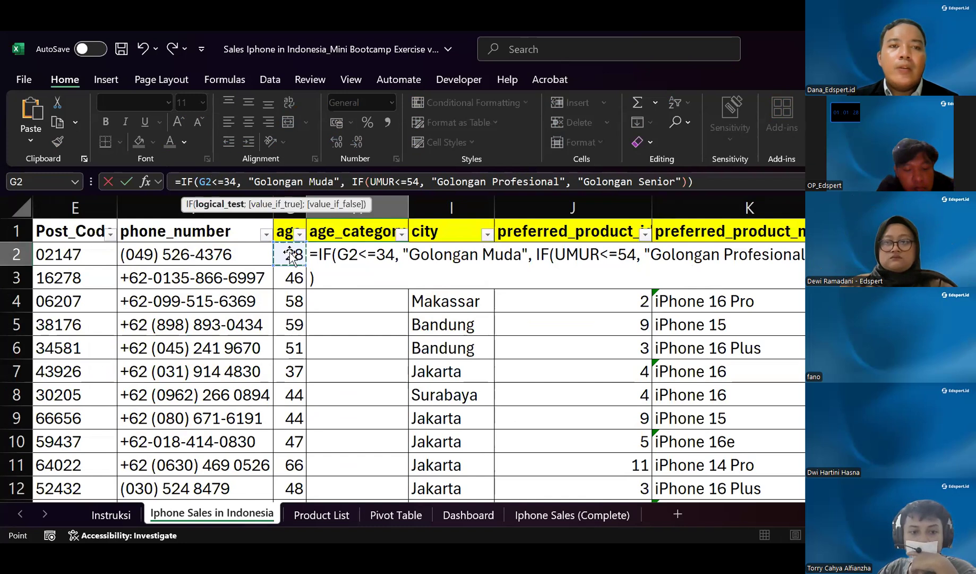
click(249, 185)
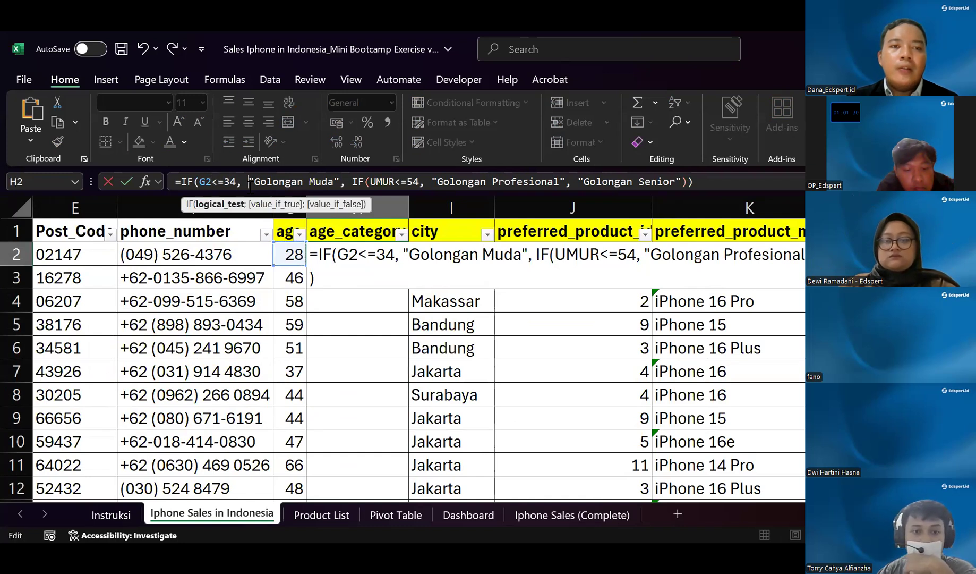
key(BackSpace)
key(BackSpace)
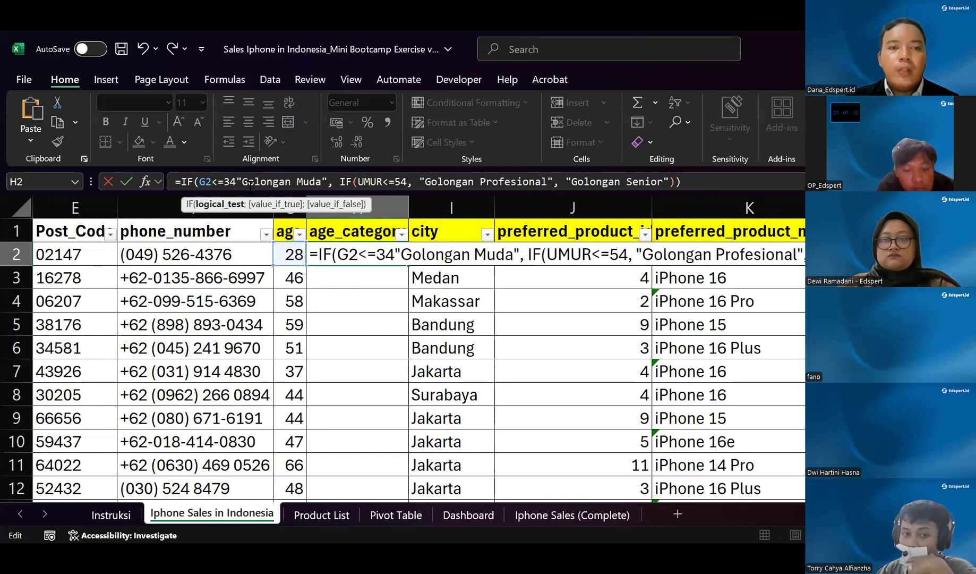
text(;)
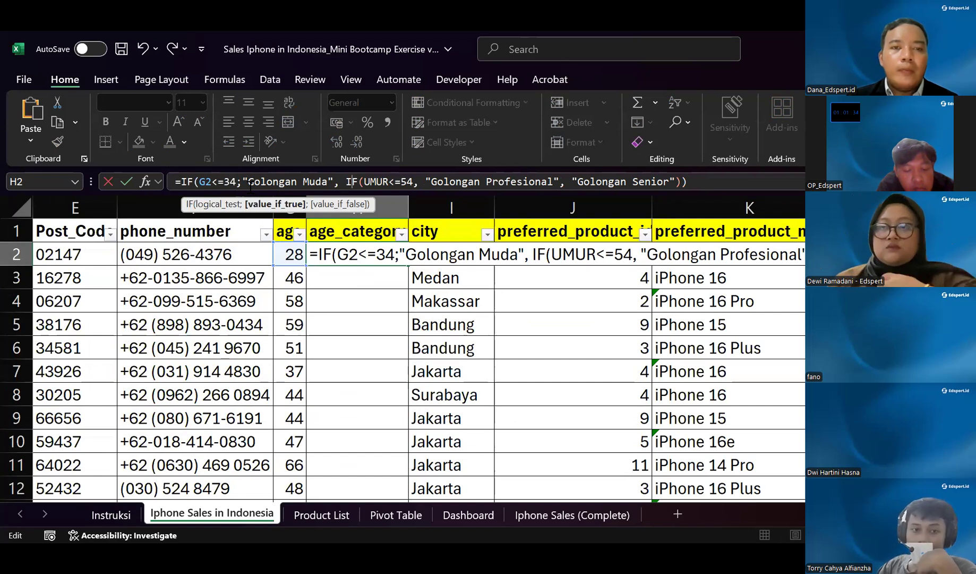
key(BackSpace)
key(BackSpace)
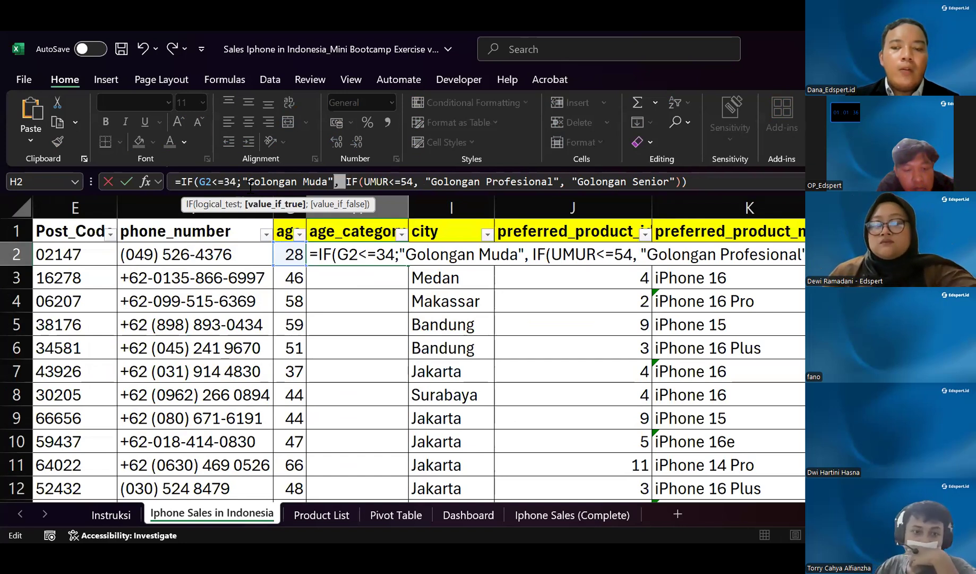
text(;)
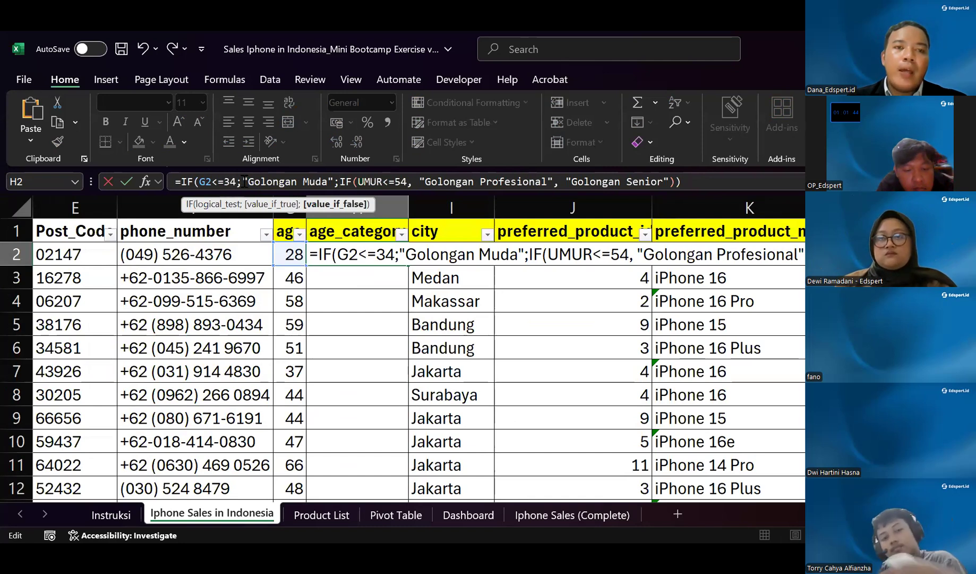
drag(243, 181, 335, 181)
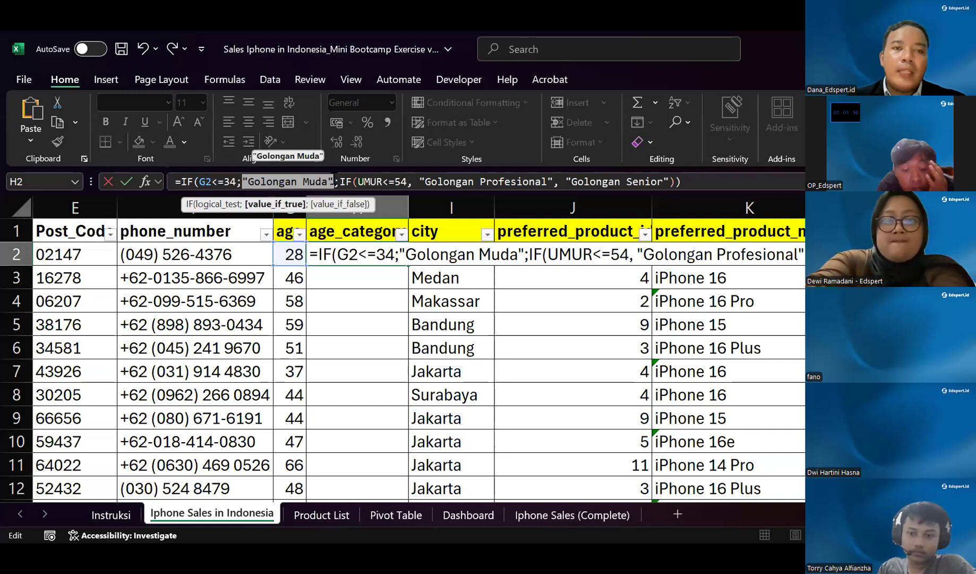
click(333, 178)
drag(333, 180, 243, 182)
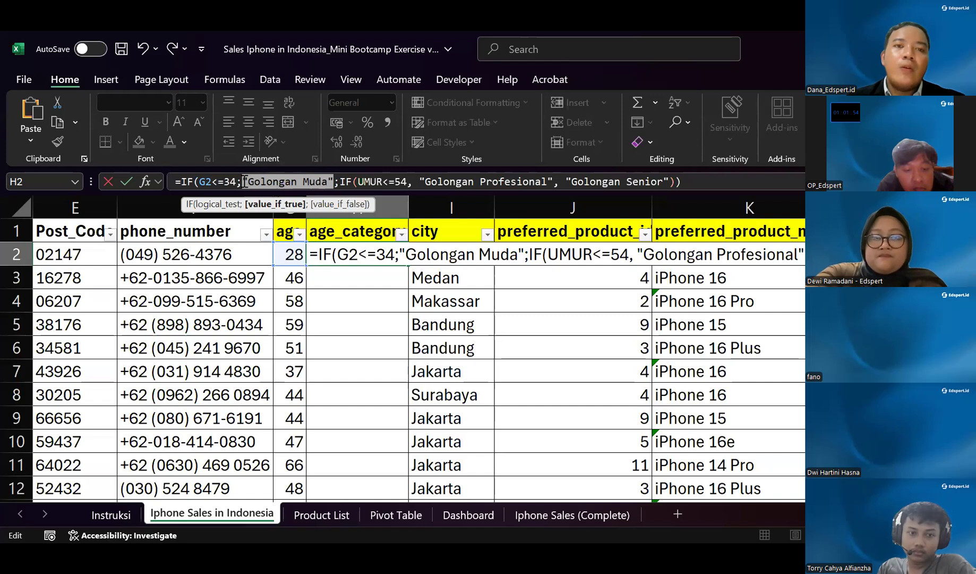
Complete the H2 formula by making the nested IF test G2 with semicolon separators, and widen the age_category column to fit its text
double_click(374, 181)
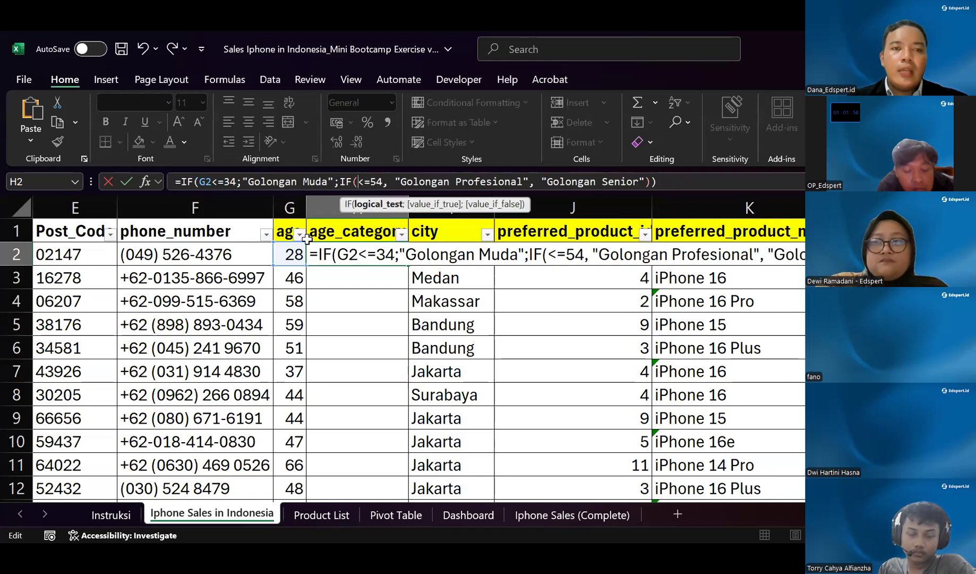
click(297, 254)
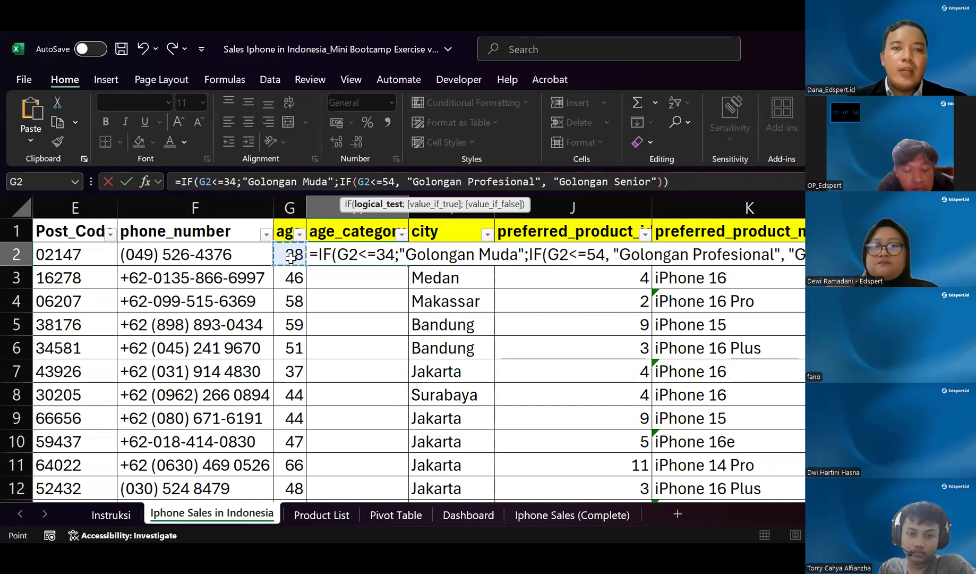
click(408, 182)
key(BackSpace)
key(BackSpace)
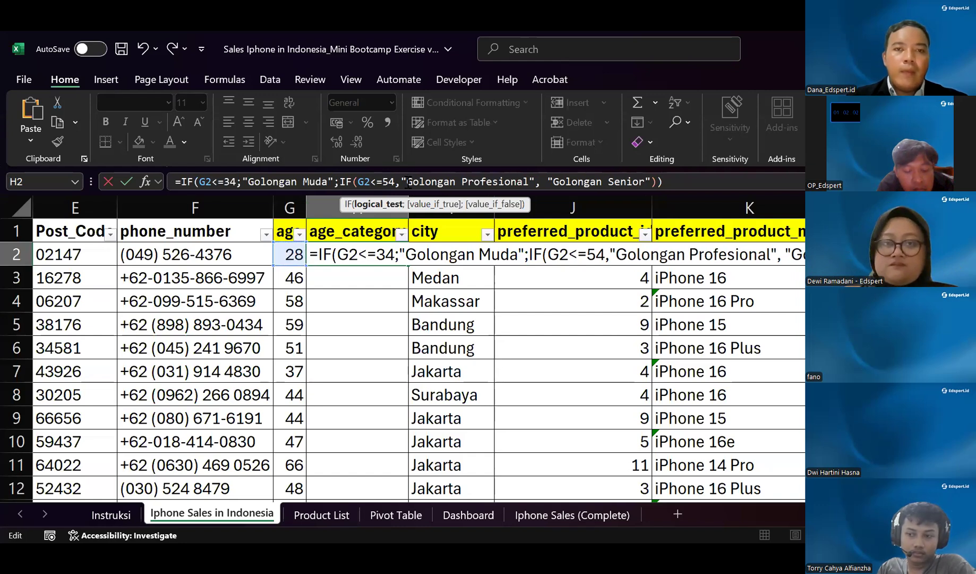
text(;)
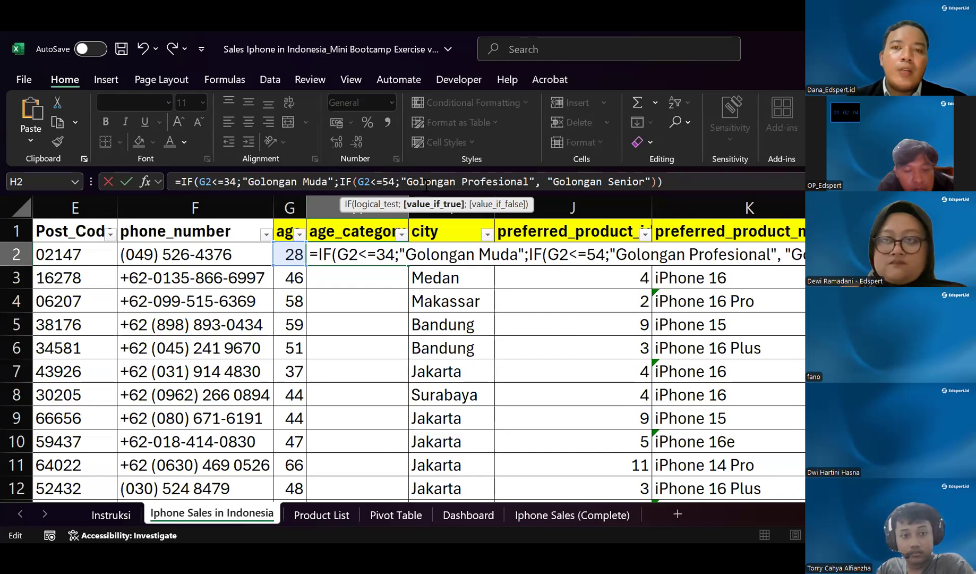
click(546, 183)
key(BackSpace)
key(BackSpace)
text(;)
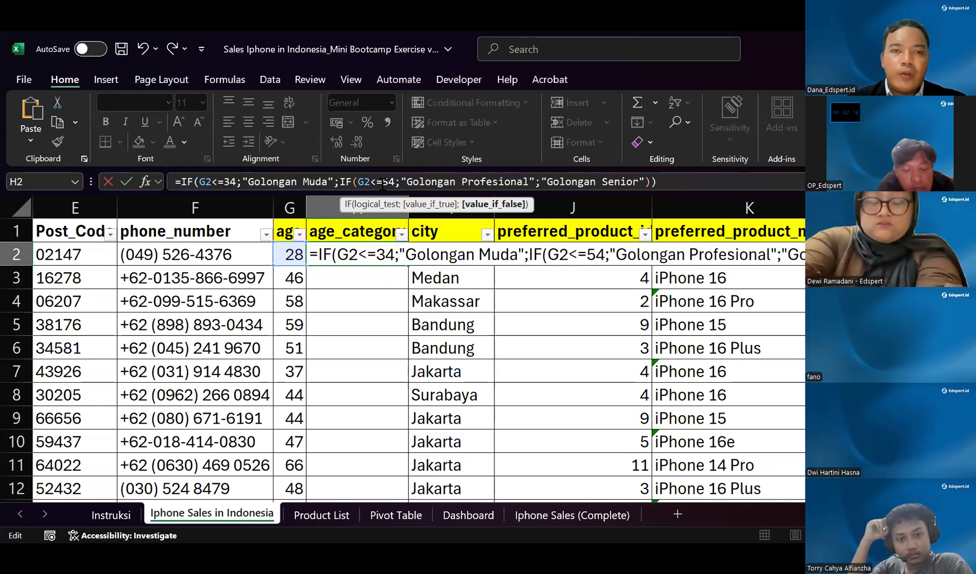
key(Return)
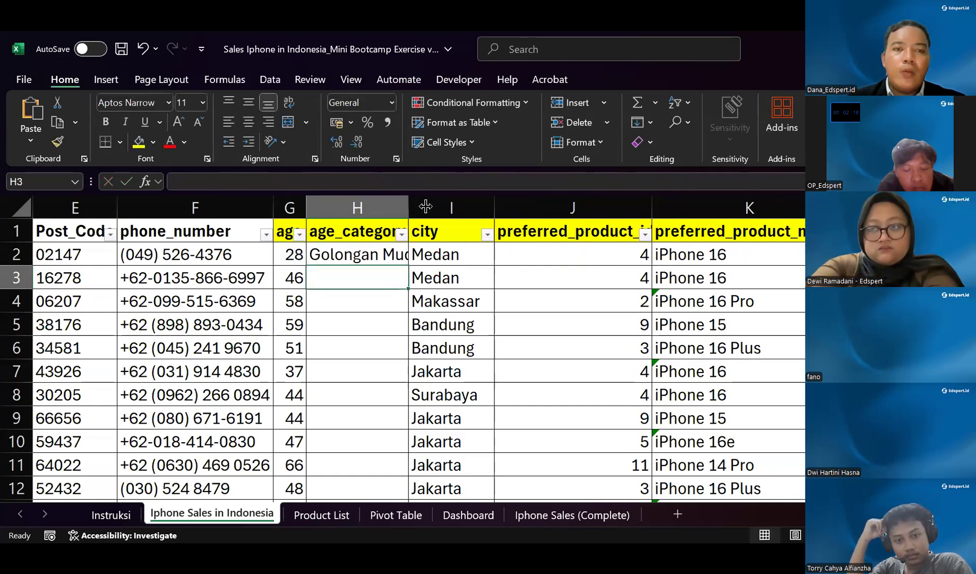
drag(425, 206, 472, 207)
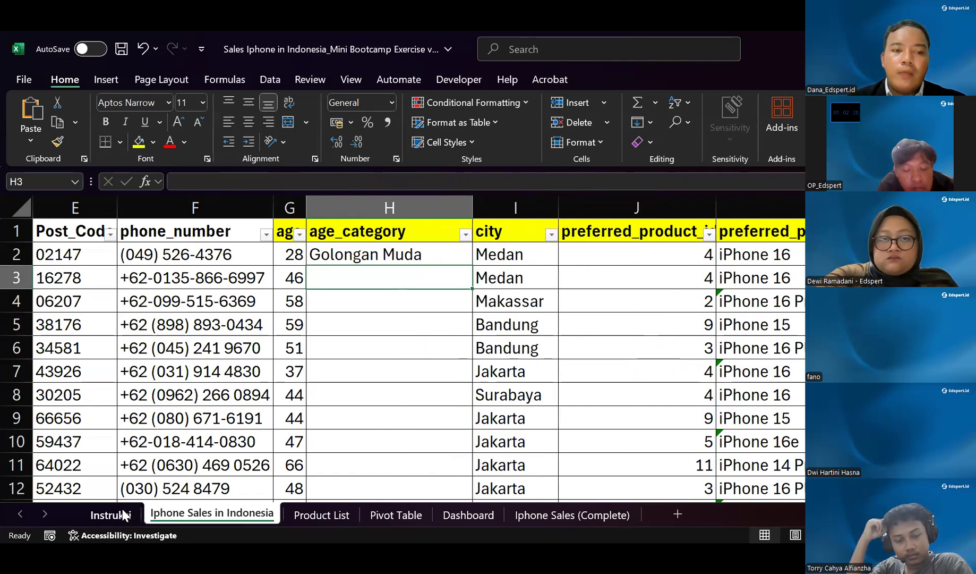
Compare the age group rules in E7 of the Instruksi sheet with each condition of the IF formula in H2
click(111, 514)
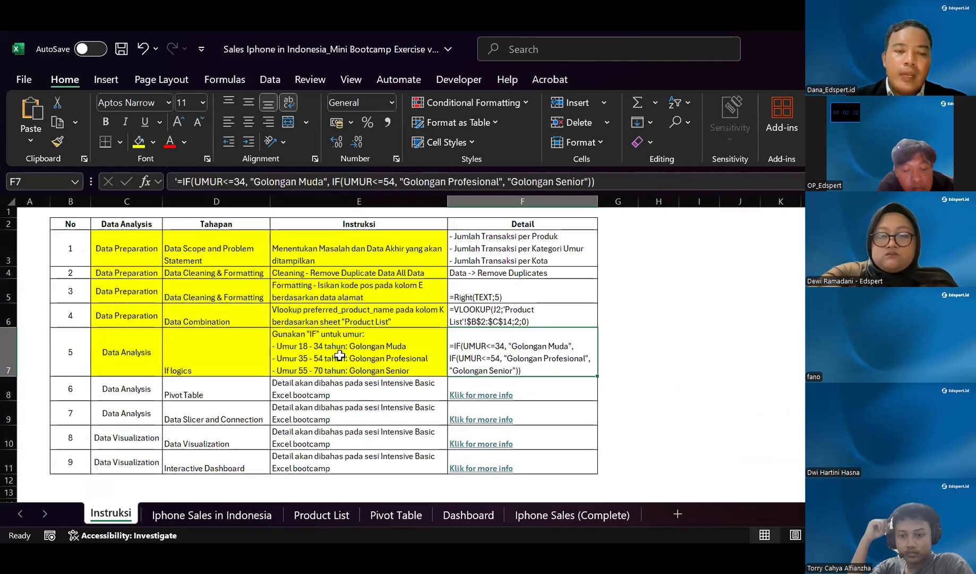
ctrl+scroll(321, 348, up, 4)
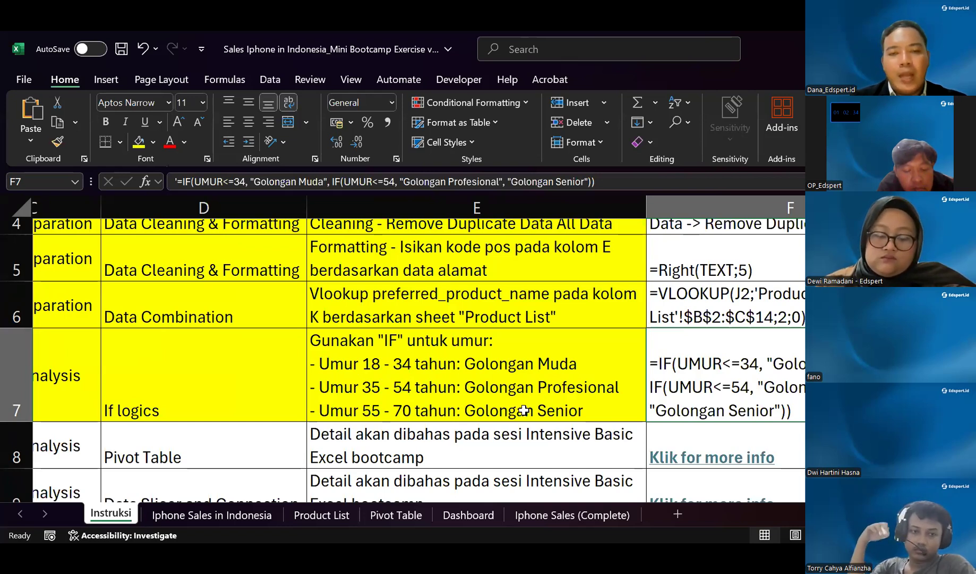
click(216, 515)
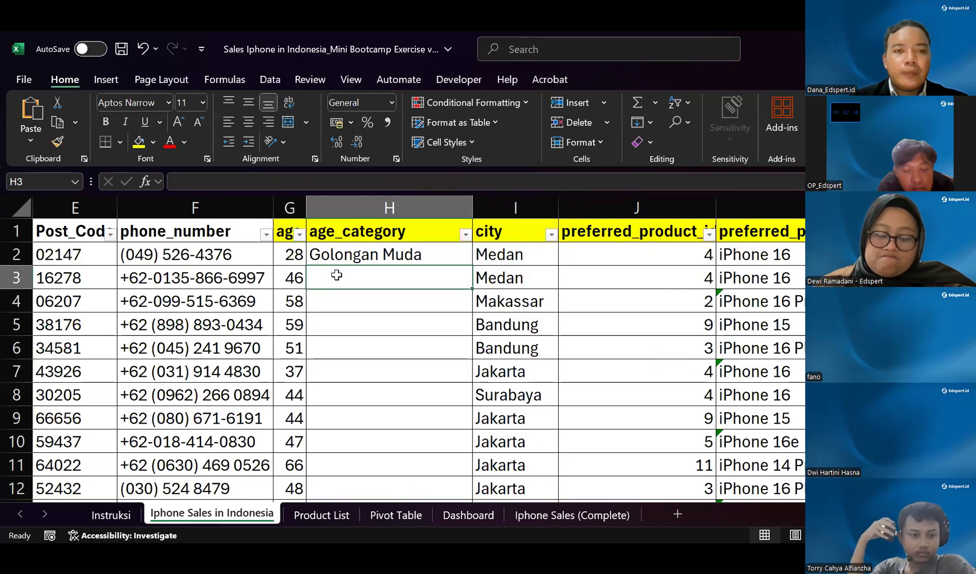
click(332, 253)
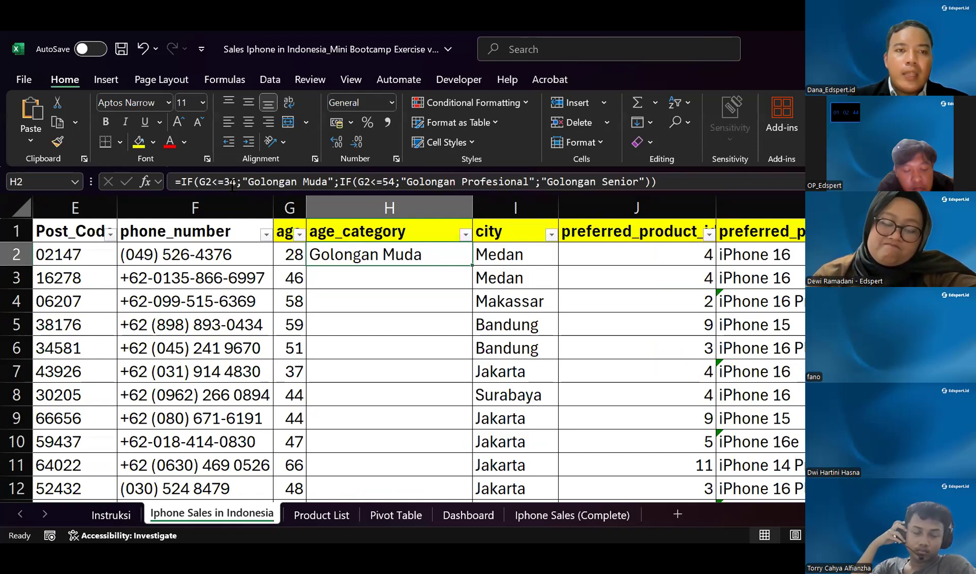
drag(328, 181, 205, 181)
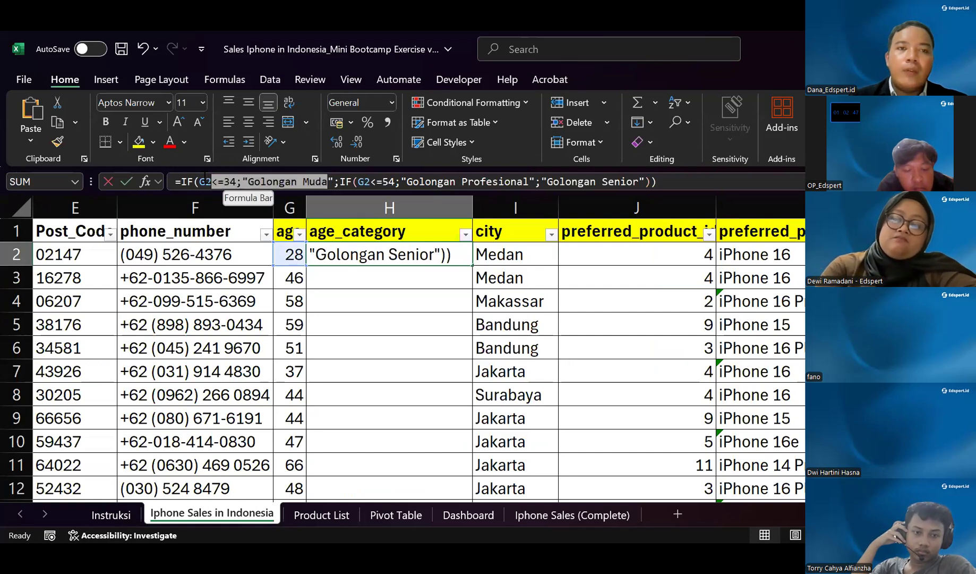
drag(340, 182, 416, 187)
drag(487, 184, 392, 182)
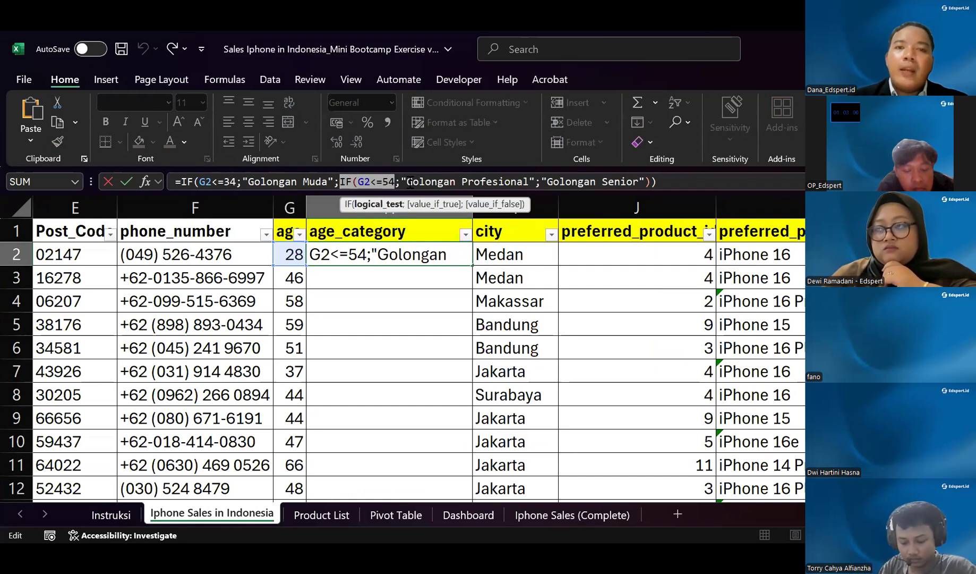
drag(407, 181, 698, 188)
click(697, 188)
key(Return)
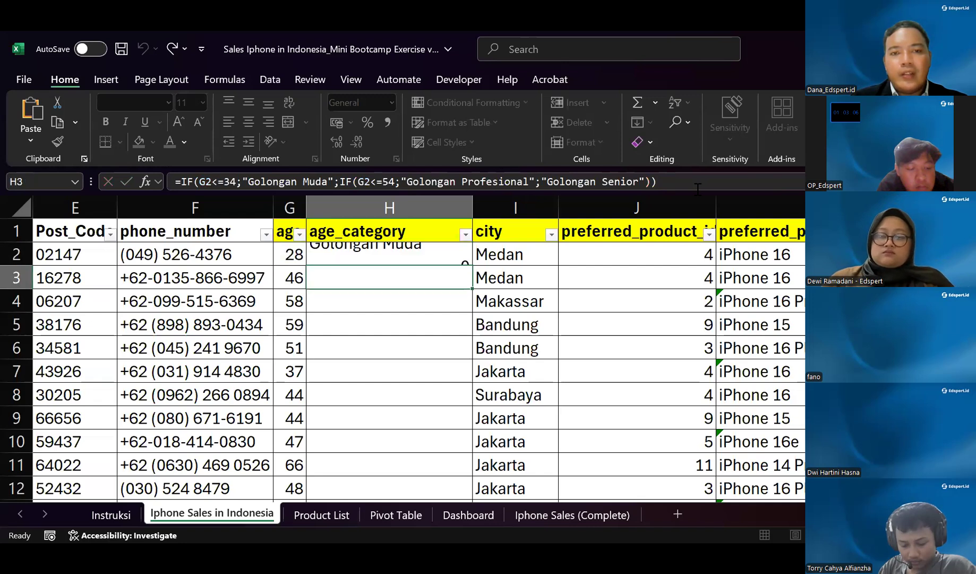
Fill the IF formula from H2 down the whole age_category column and check the copied formula in H3
key(Up)
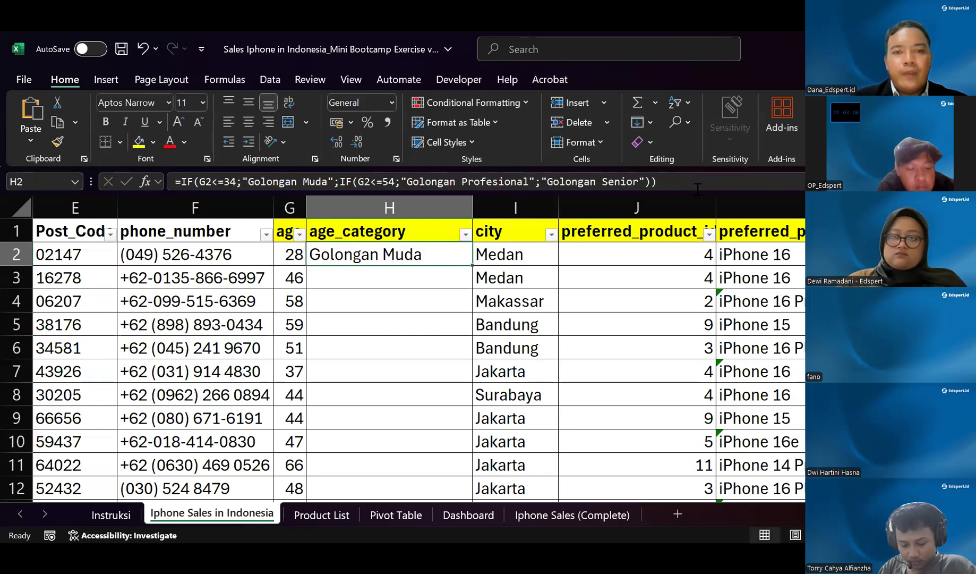
double_click(472, 265)
click(412, 271)
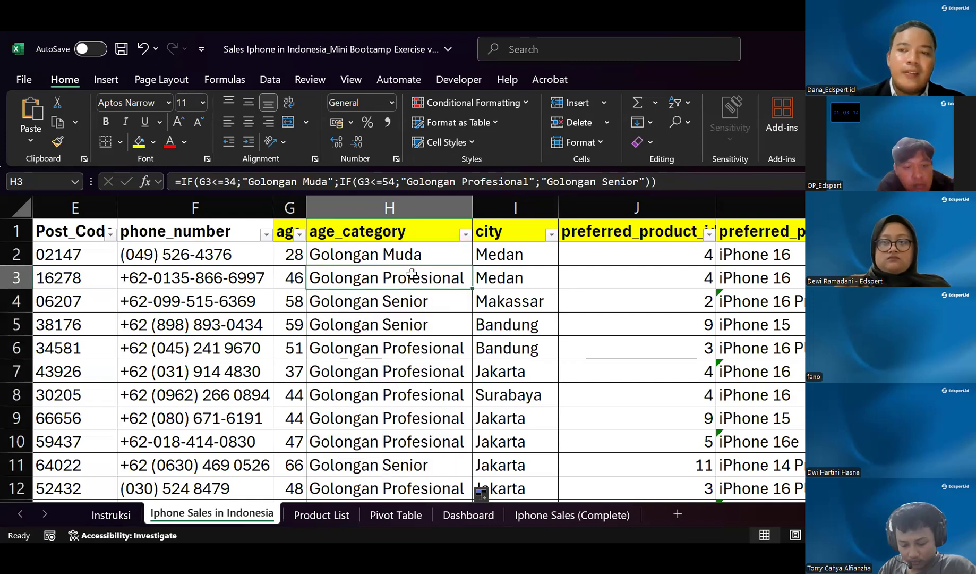
Look over the age_category, address and Post_Code columns on the Iphone Sales in Indonesia sheet, referring briefly to the Instruksi sheet
scroll(412, 275, down, 3)
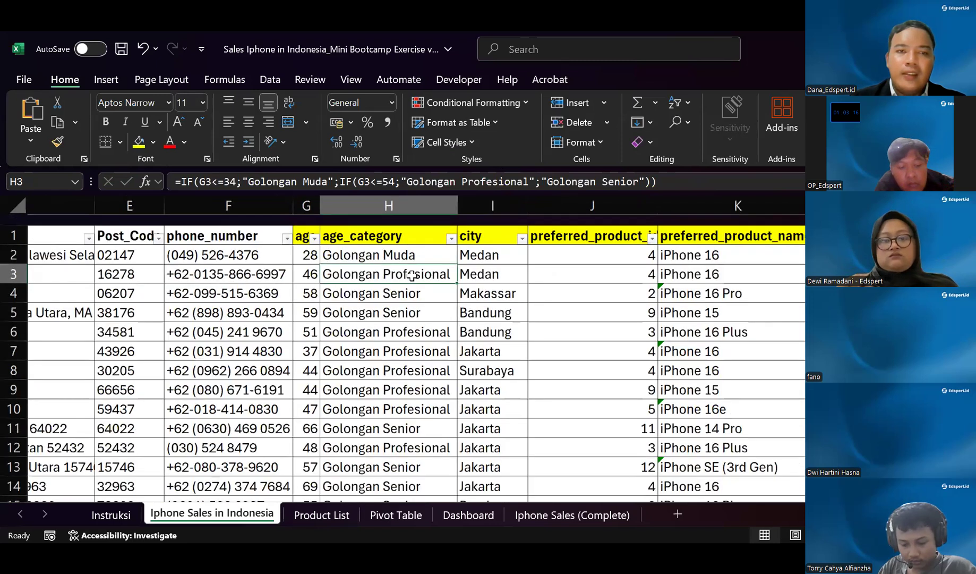
scroll(412, 275, left, 5)
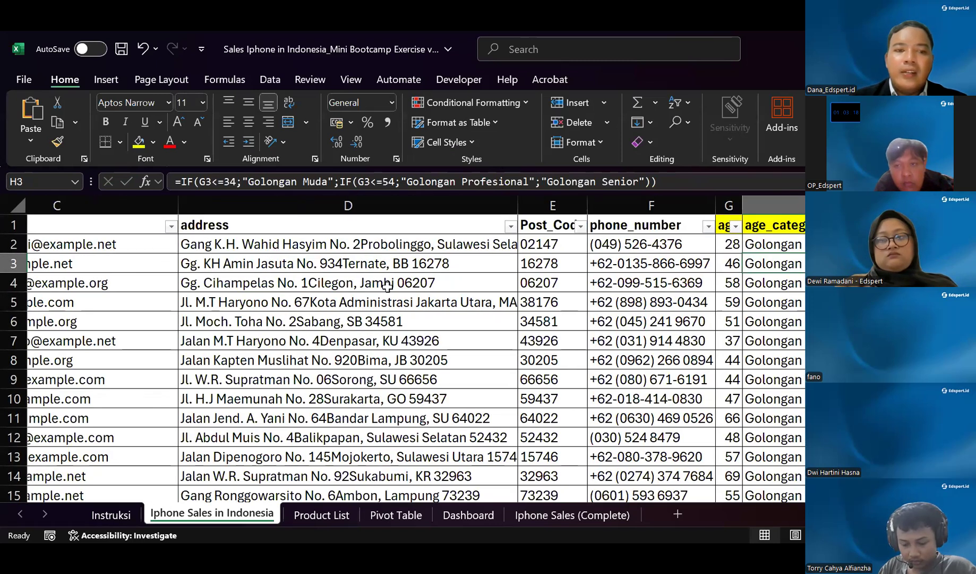
scroll(126, 497, left, 2)
click(116, 510)
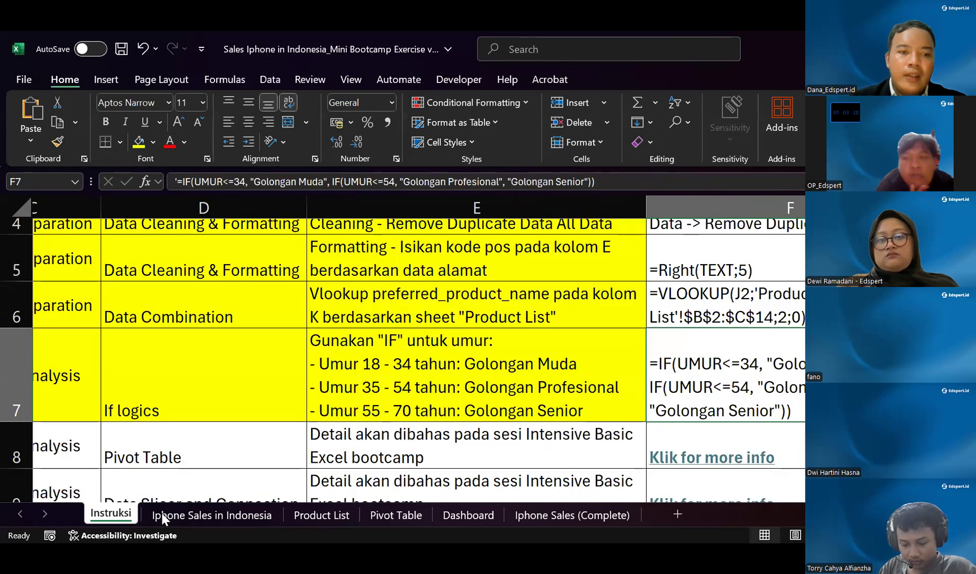
click(163, 512)
click(370, 351)
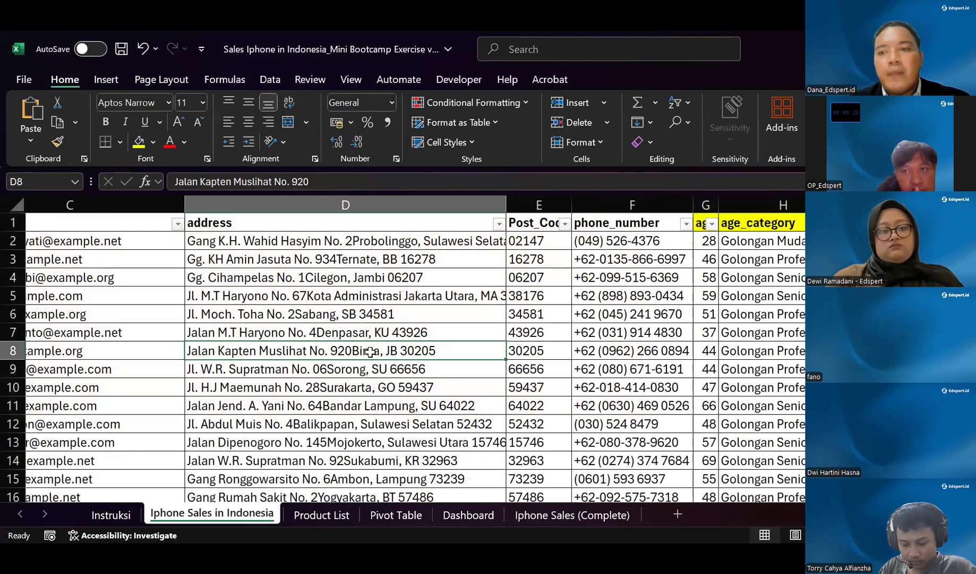
ctrl+scroll(370, 351, down, 1)
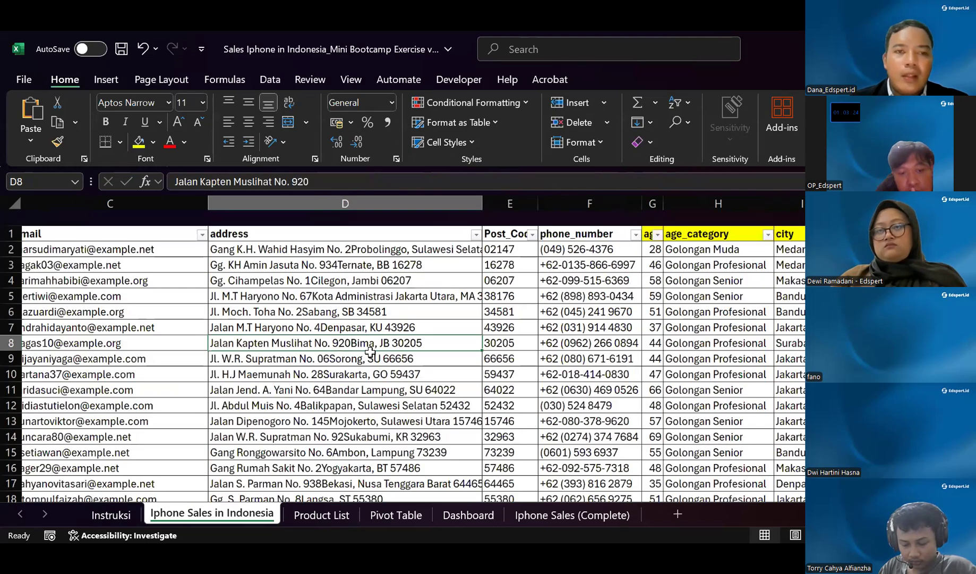
Examine the Jumlah Transaksi per Produk table beside the sales data, highlighting its product and transaction columns from O4 to P13
scroll(370, 352, right, 3)
scroll(370, 352, right, 5)
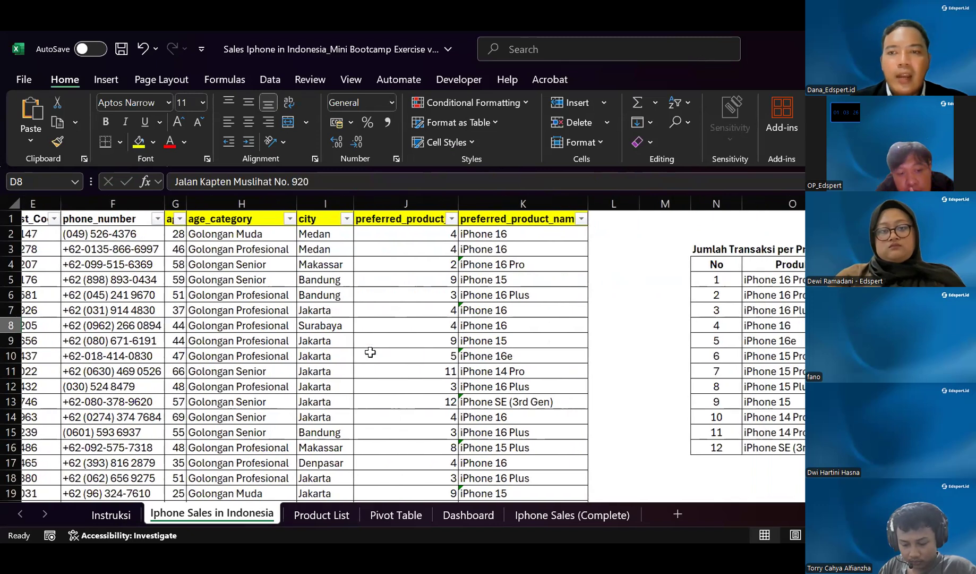
ctrl+scroll(370, 352, down, 2)
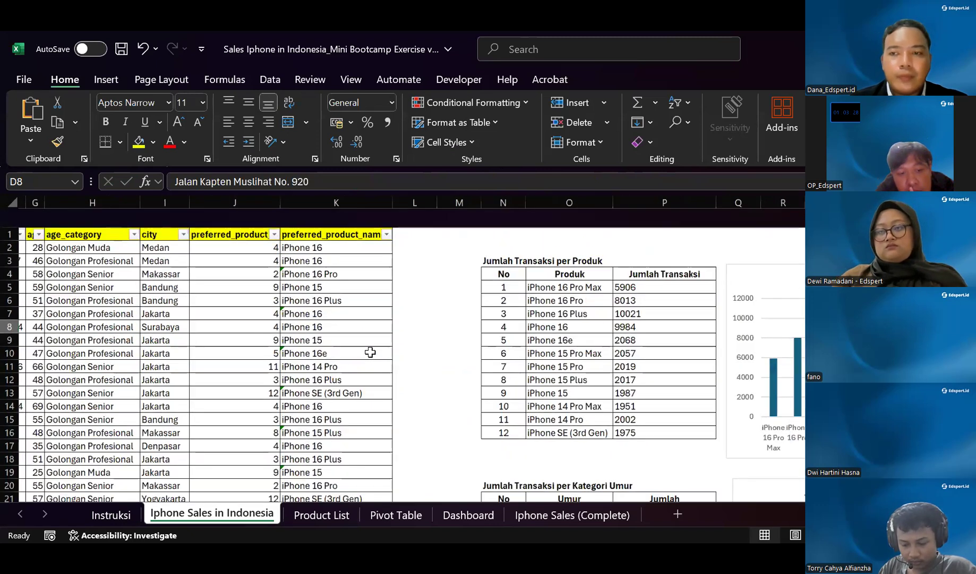
scroll(370, 351, right, 2)
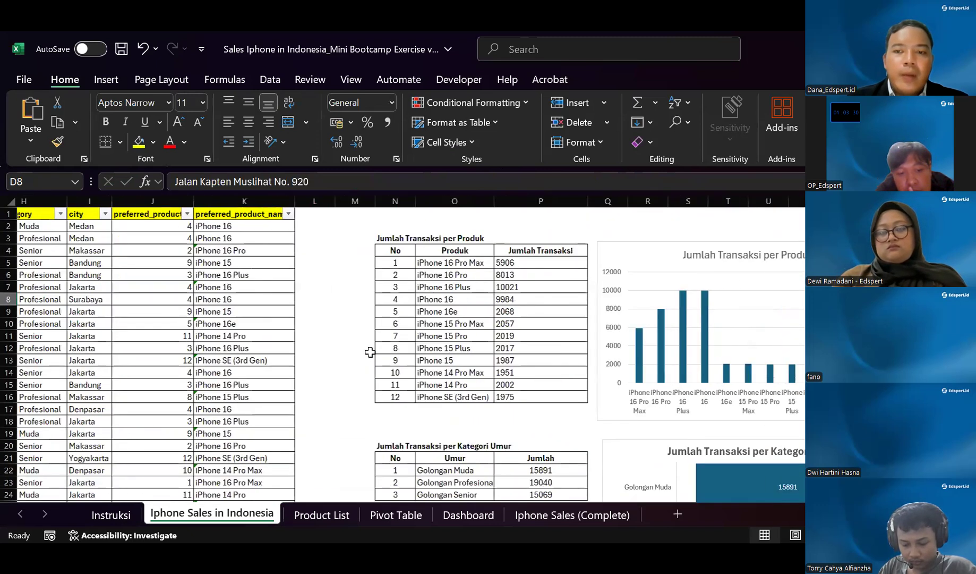
scroll(365, 342, right, 2)
click(279, 240)
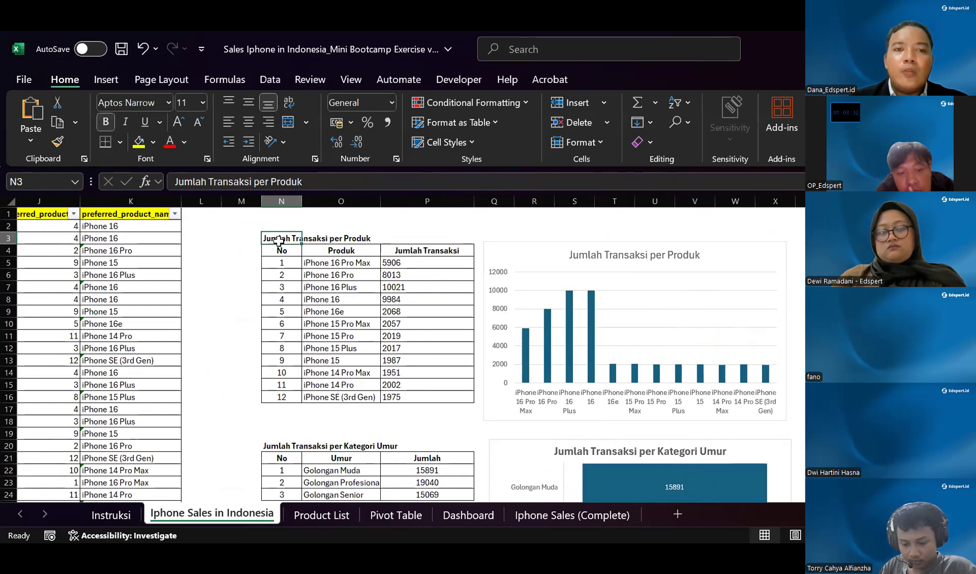
drag(345, 251, 452, 359)
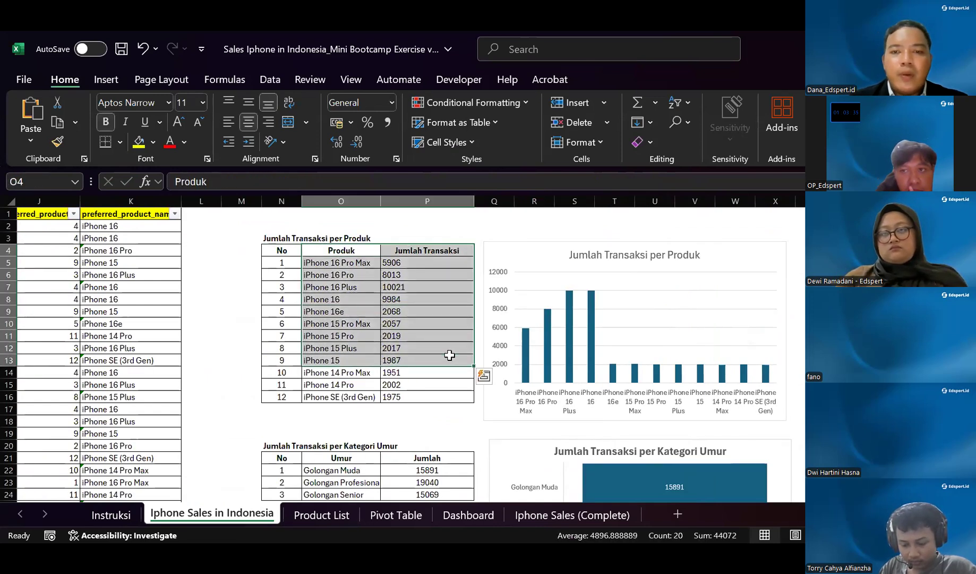
Compare the Jumlah Transaksi per Produk and Jumlah Transaksi per Kategori Umur tables with the charts beside them
click(525, 260)
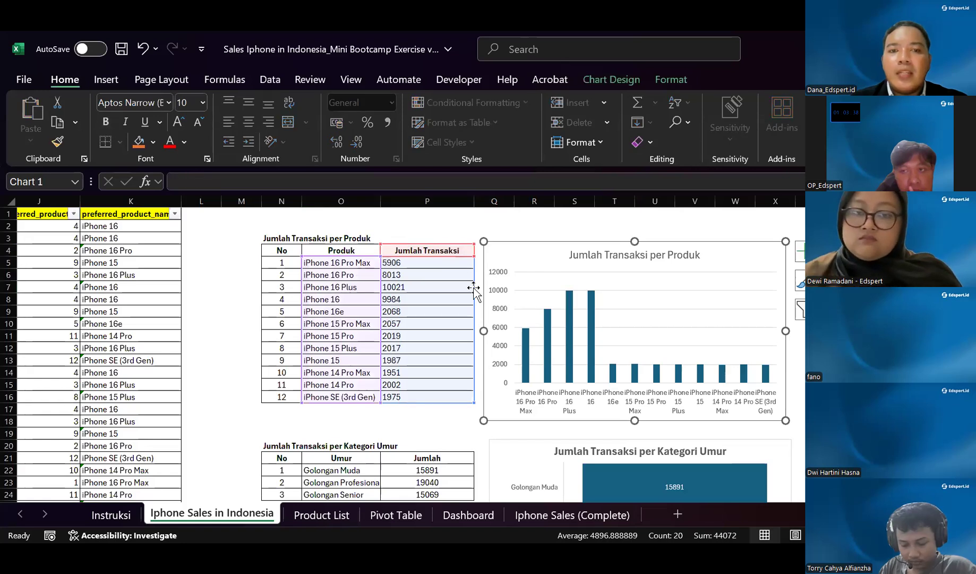
click(434, 283)
scroll(433, 285, down, 4)
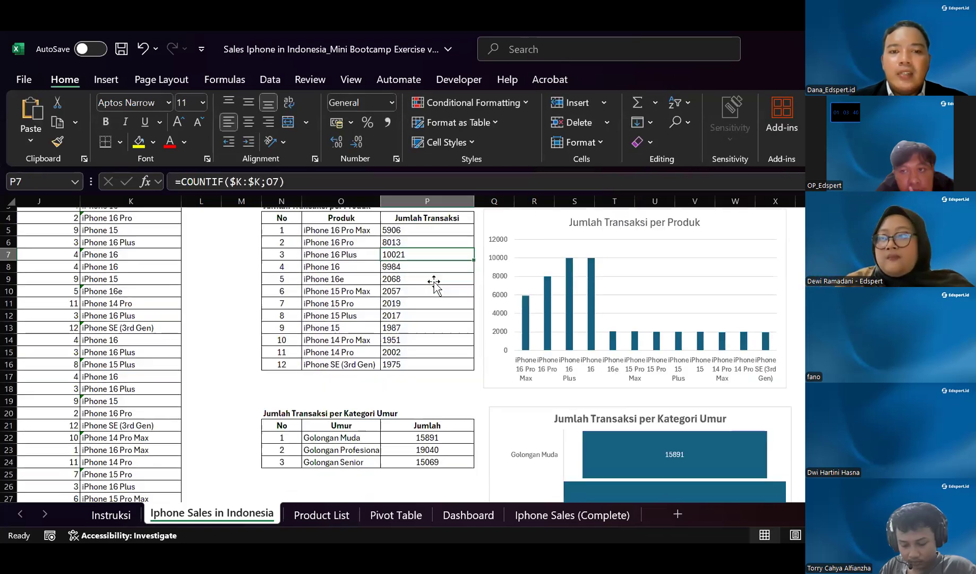
drag(287, 277, 425, 324)
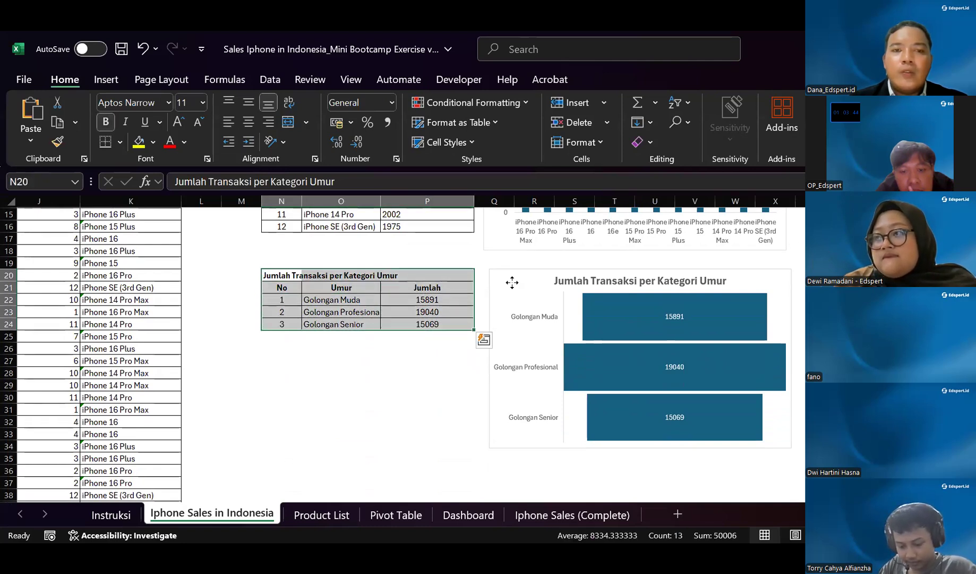
scroll(386, 371, down, 4)
scroll(385, 371, up, 6)
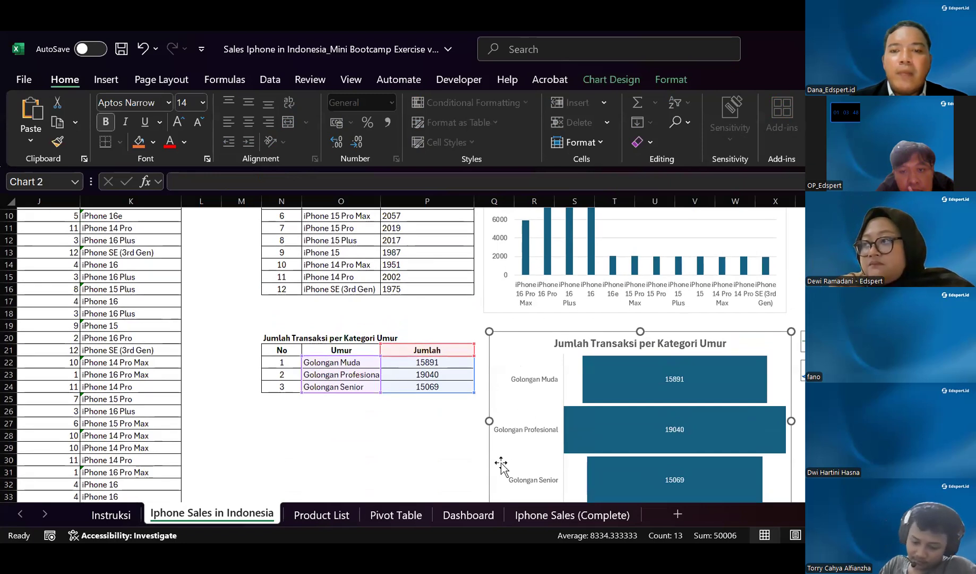
click(407, 322)
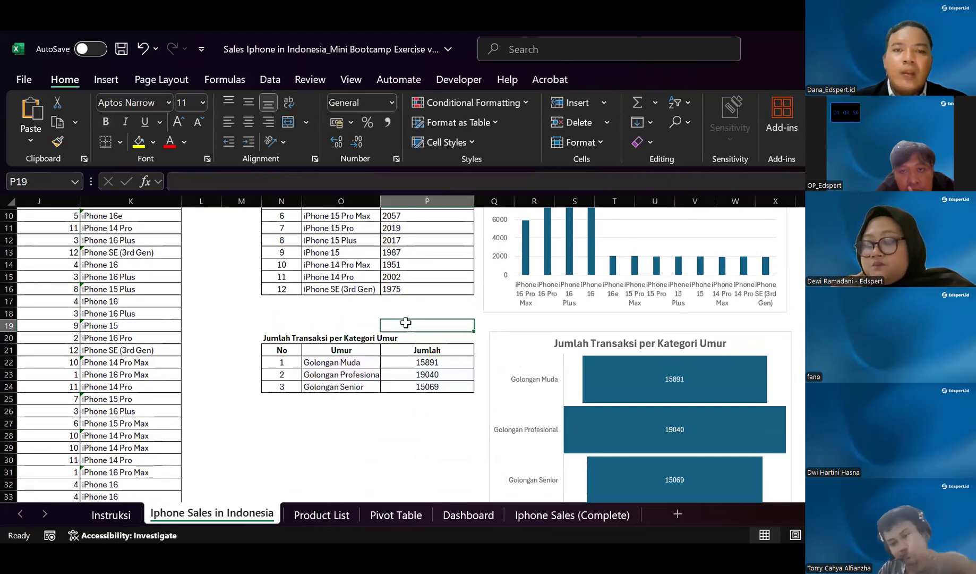
Inspect the COUNTIF formulas behind the product and age category counts, including P5 and P24, and the product names they refer to
scroll(406, 323, up, 2)
scroll(406, 319, up, 2)
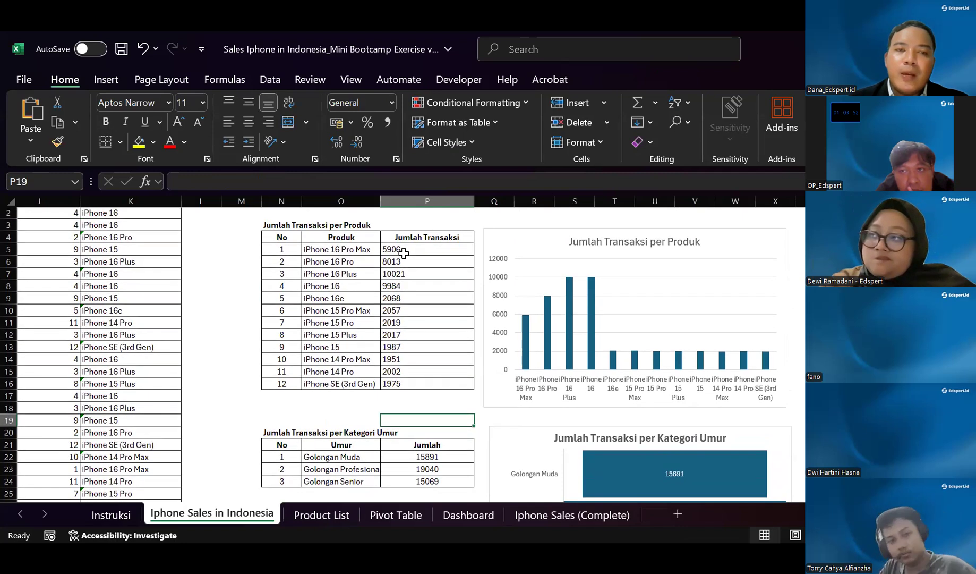
click(403, 251)
click(402, 478)
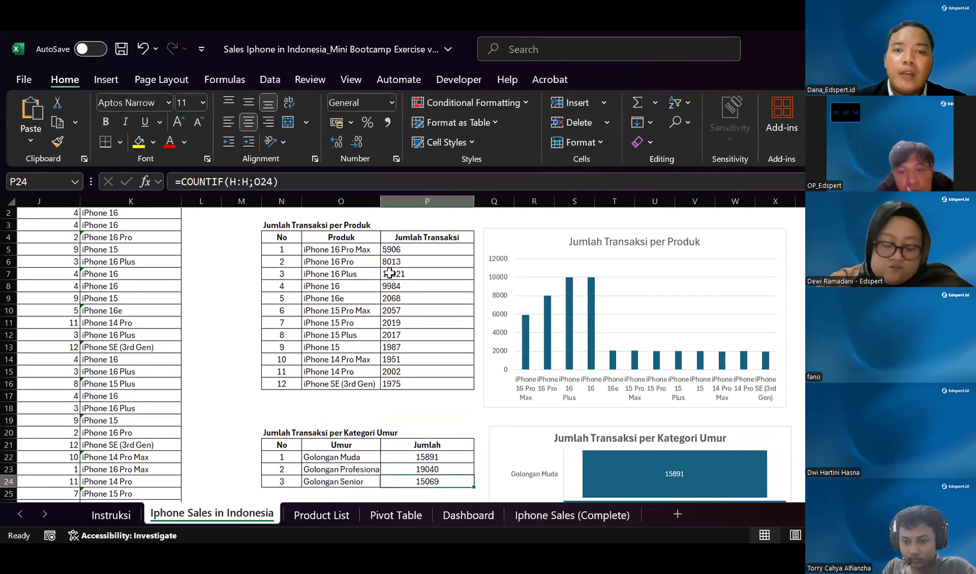
click(325, 253)
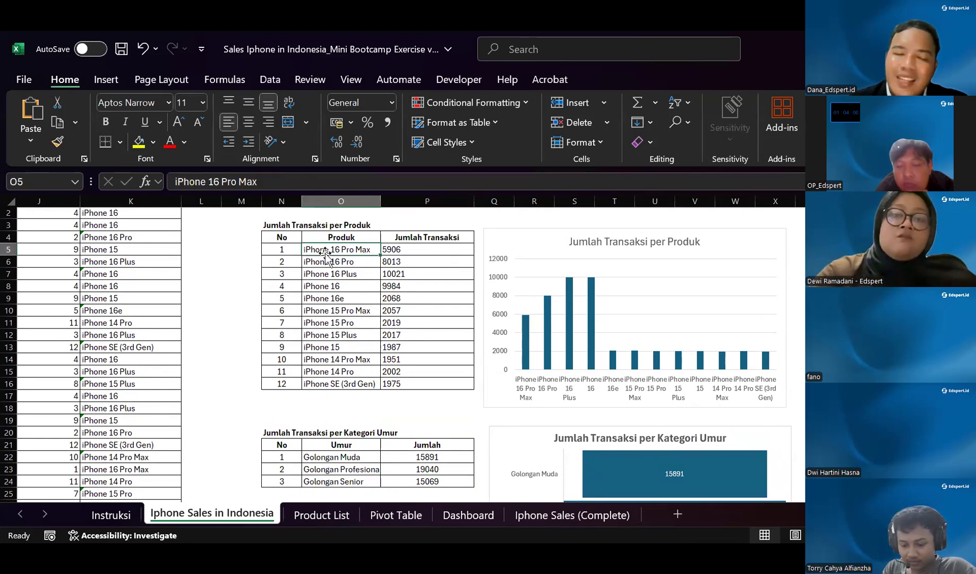
scroll(325, 253, up, 1)
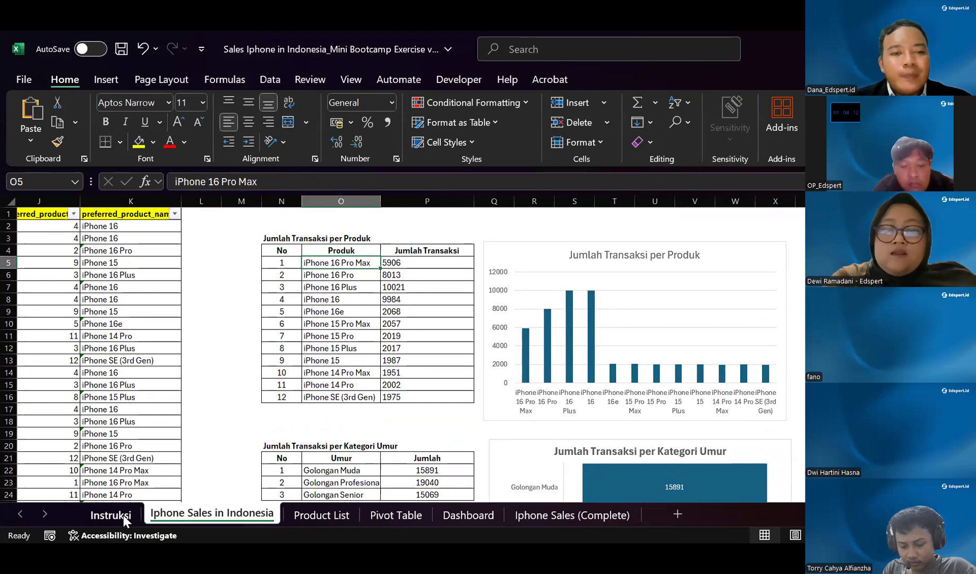
click(312, 250)
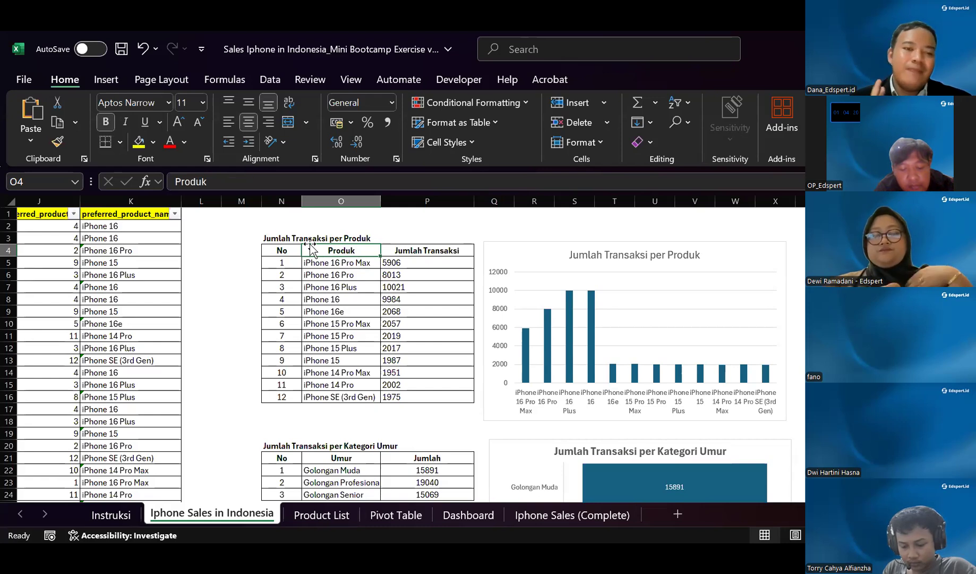
Review the remaining tasks on the Instruksi sheet, highlighting the Pivot Table exercise in row 8
click(109, 514)
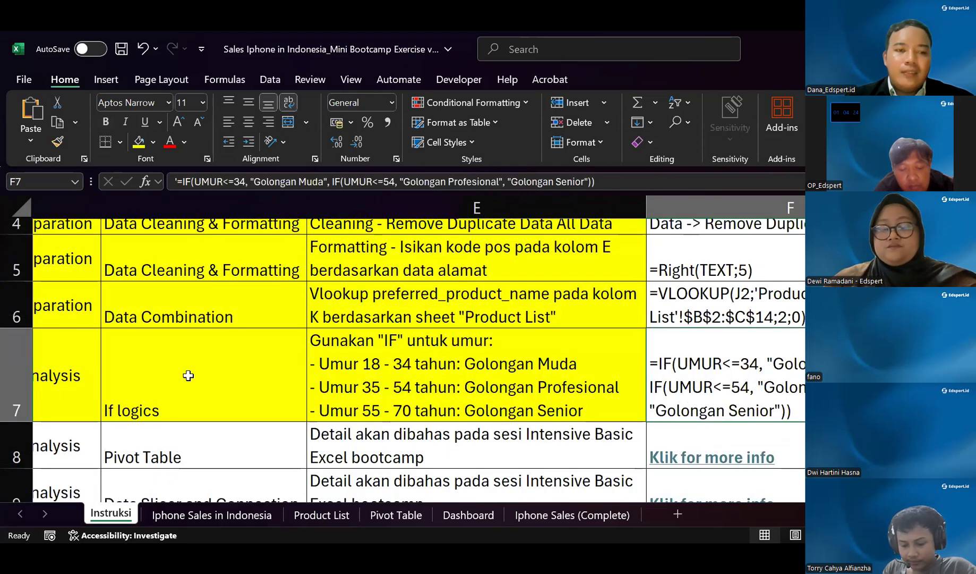
scroll(188, 375, down, 4)
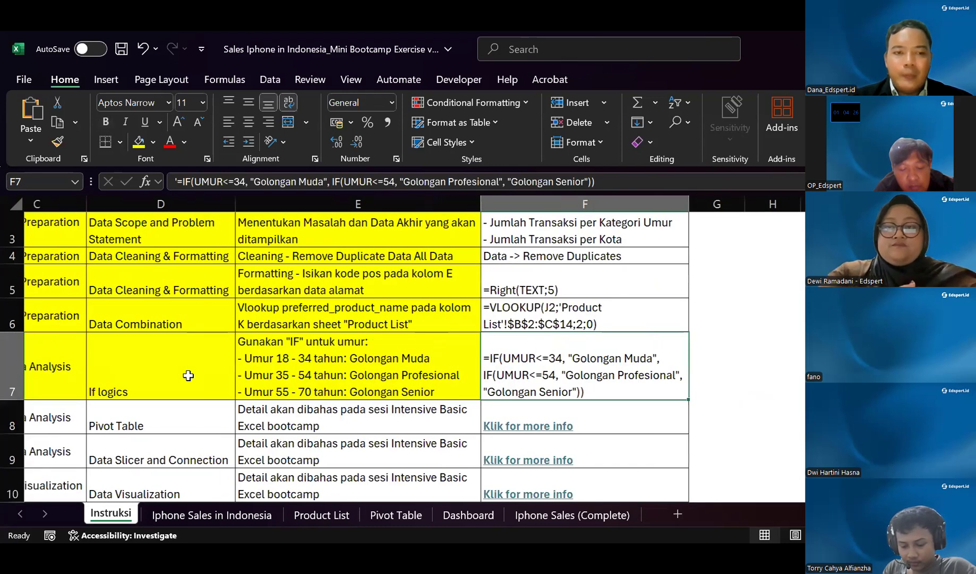
scroll(188, 345, left, 3)
scroll(185, 344, down, 1)
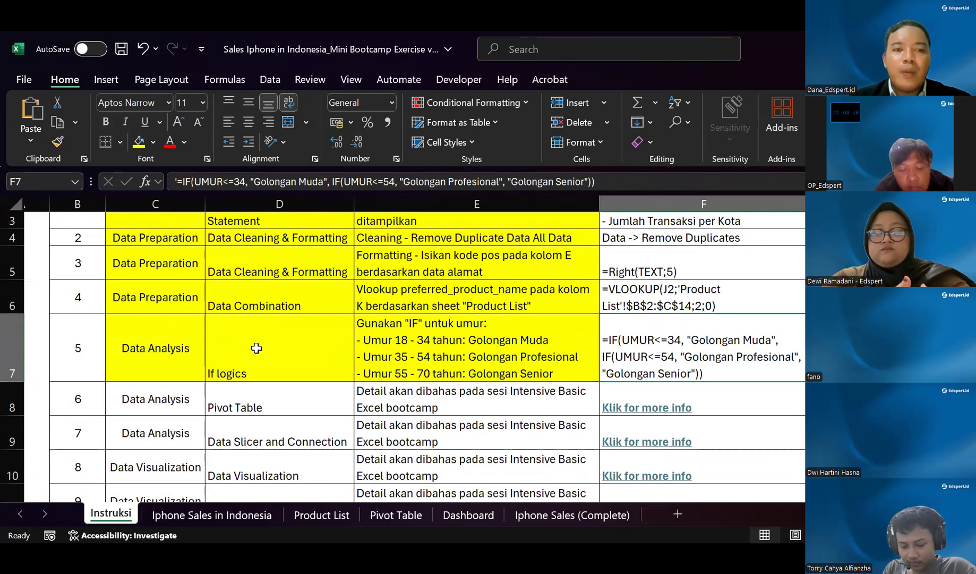
scroll(257, 348, down, 2)
drag(154, 346, 359, 345)
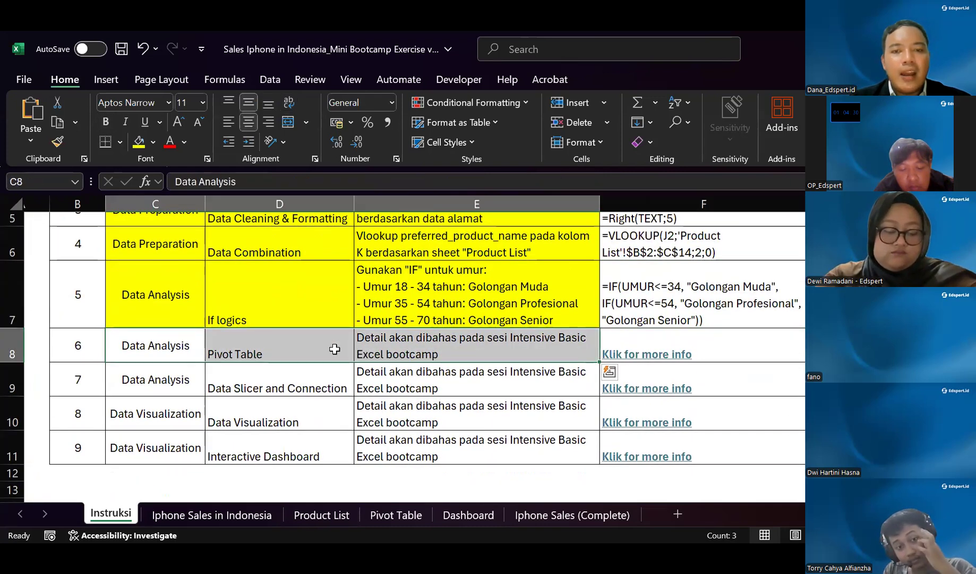
click(334, 348)
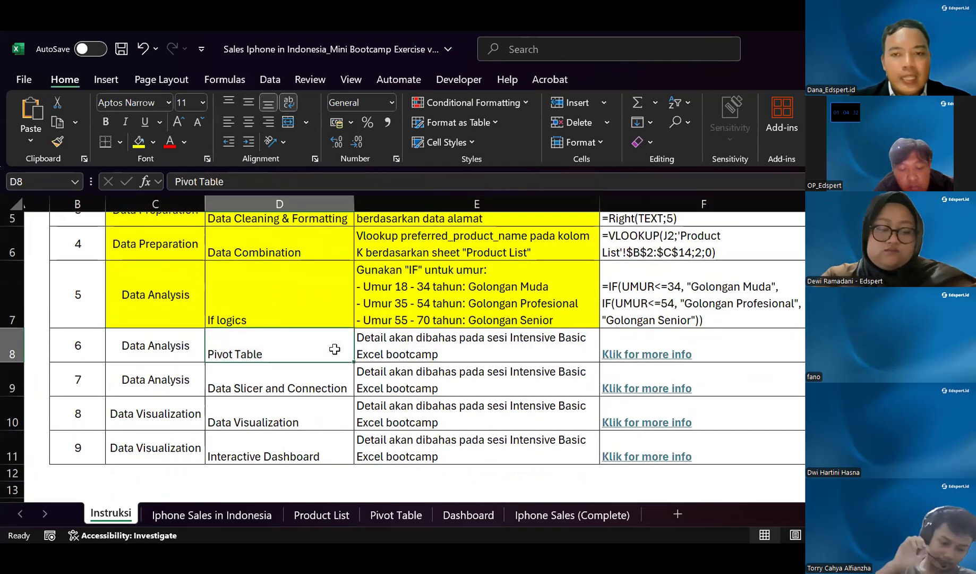
Examine the product pivot table on the Pivot Table sheet, highlighting its title, row labels and counts in A2:B16
click(373, 513)
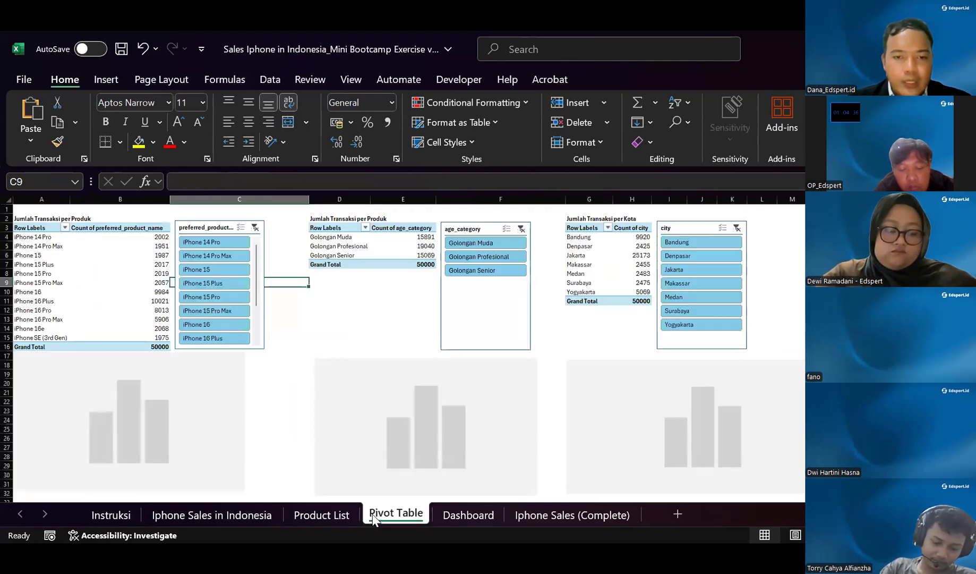
click(287, 373)
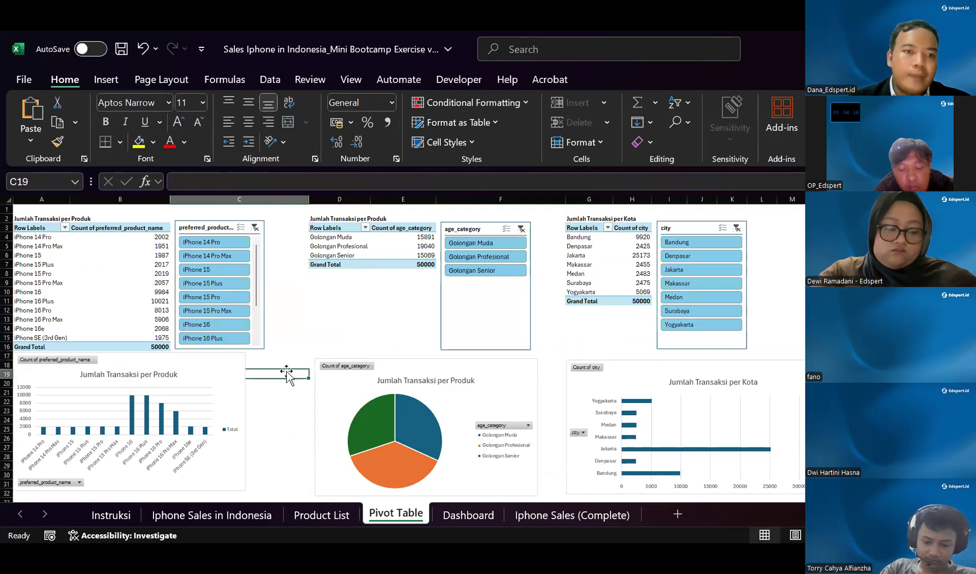
drag(23, 219, 123, 343)
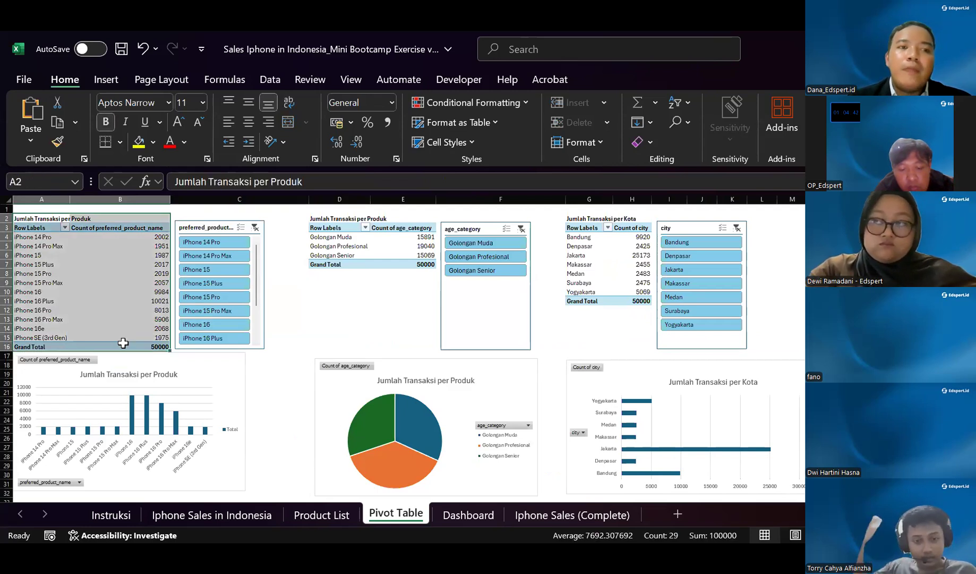
drag(32, 219, 119, 351)
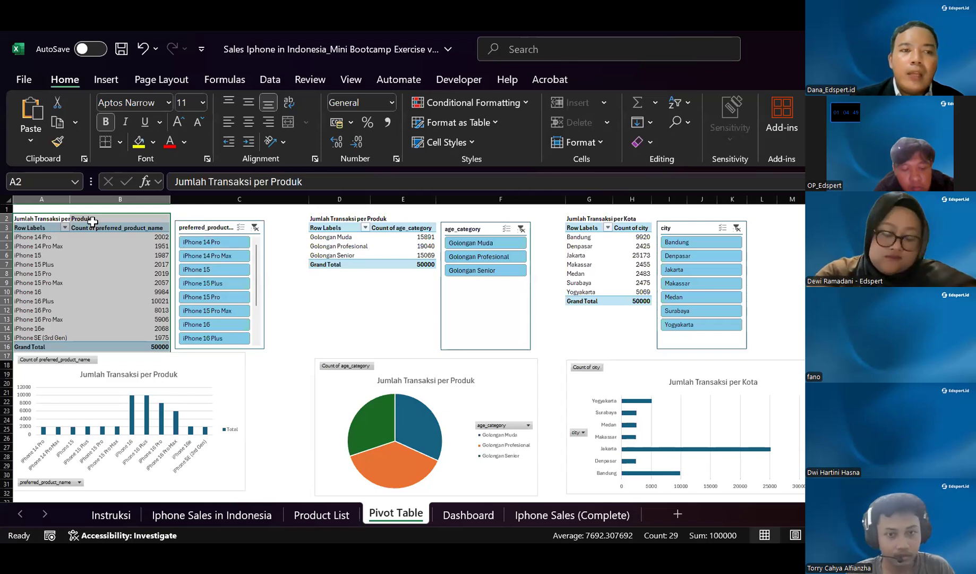
click(34, 214)
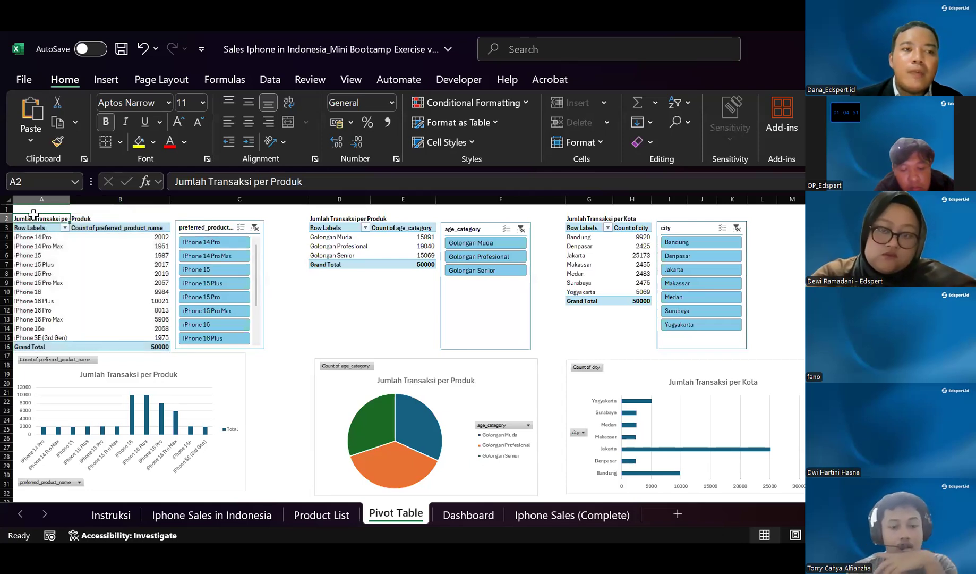
click(19, 244)
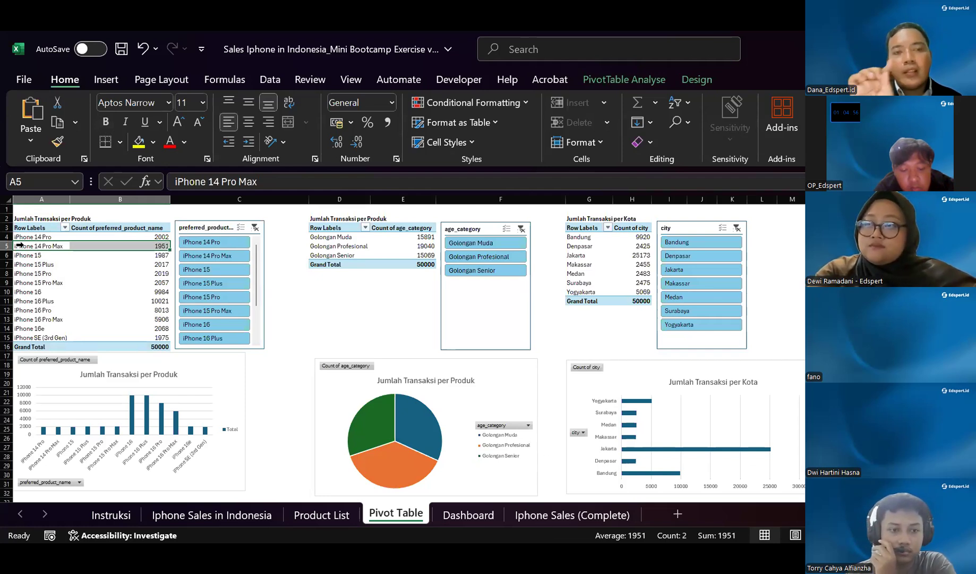
click(36, 218)
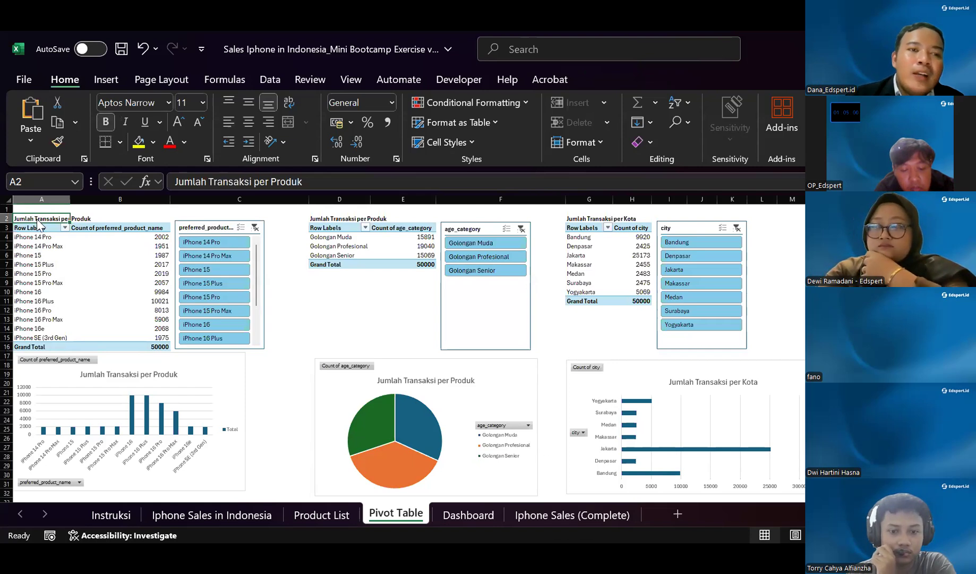
Try to edit the pivot table titles in A2 and D2, highlighting the product and age category row labels in between
double_click(37, 222)
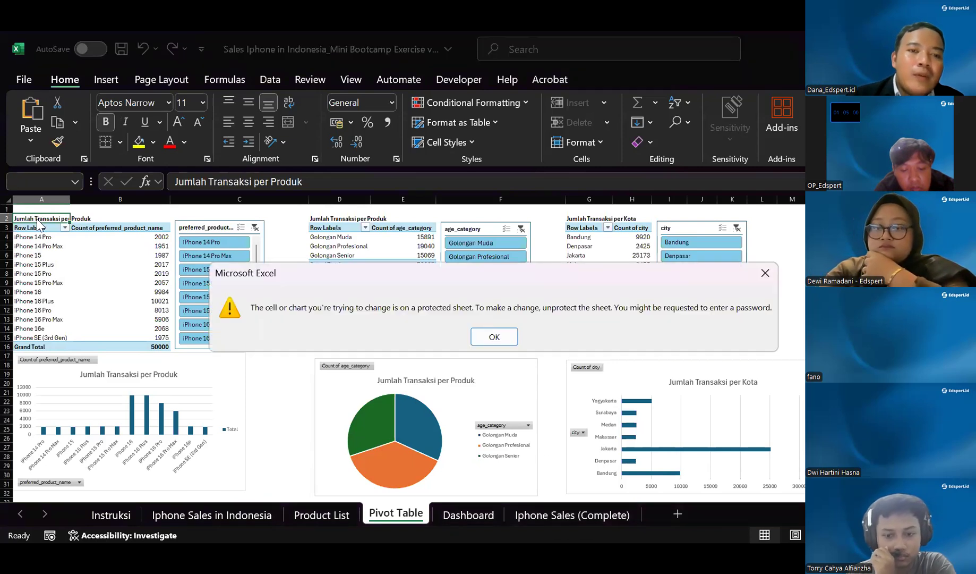
click(765, 272)
drag(39, 245, 125, 316)
drag(334, 246, 338, 238)
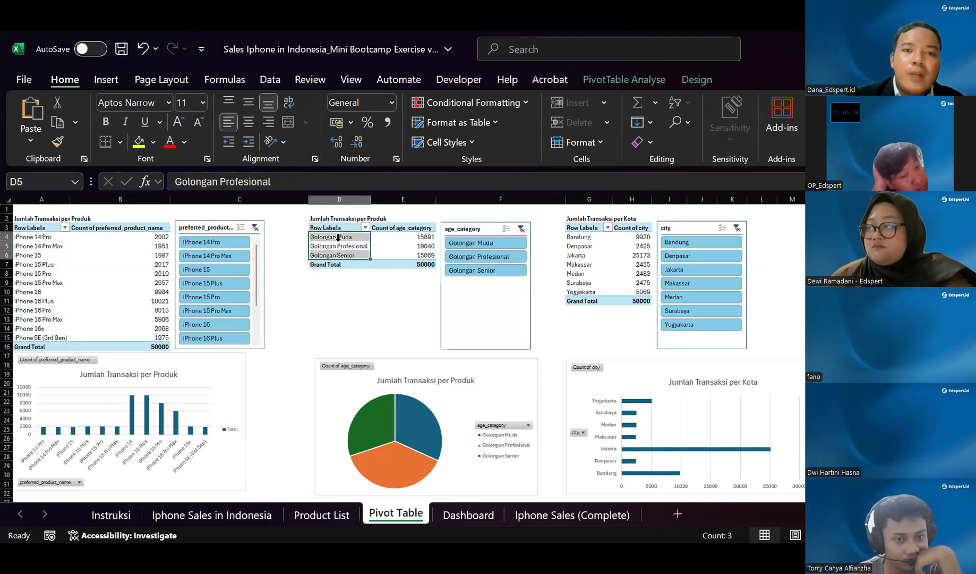
click(338, 273)
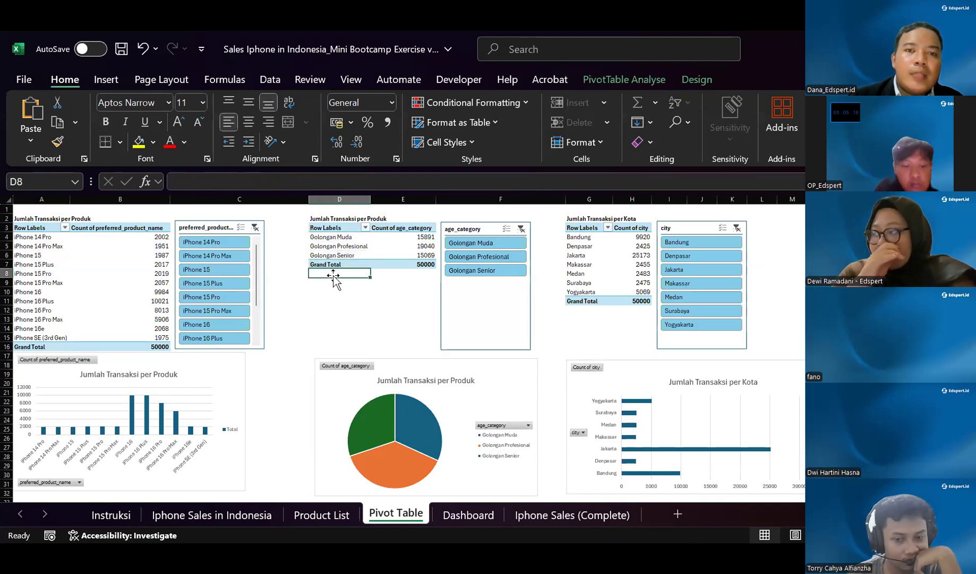
click(30, 219)
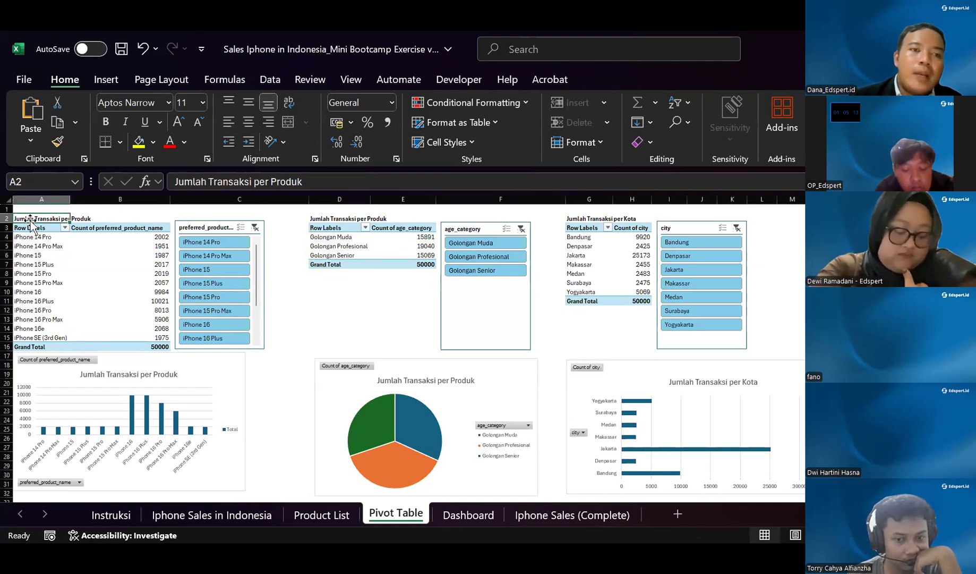
click(326, 219)
click(292, 182)
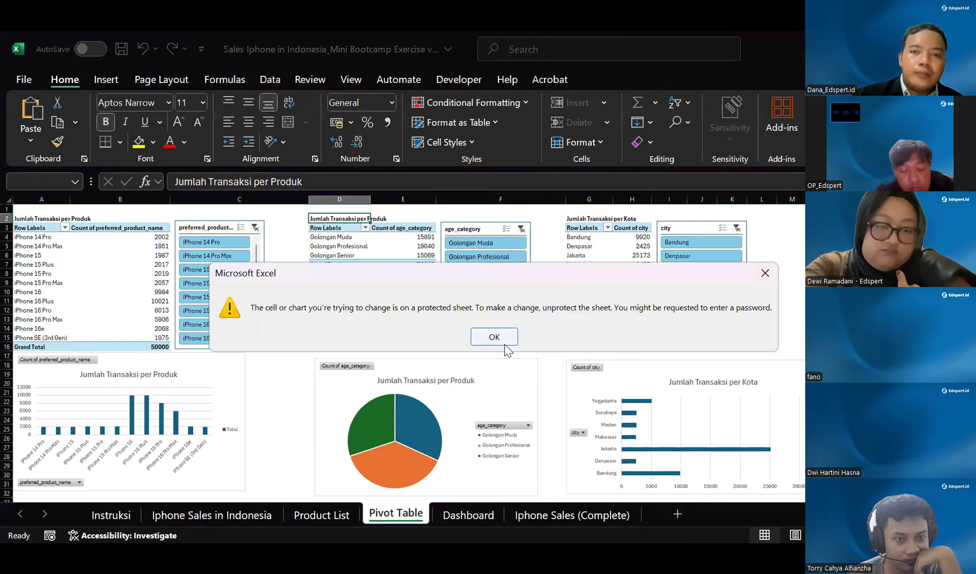
key(Return)
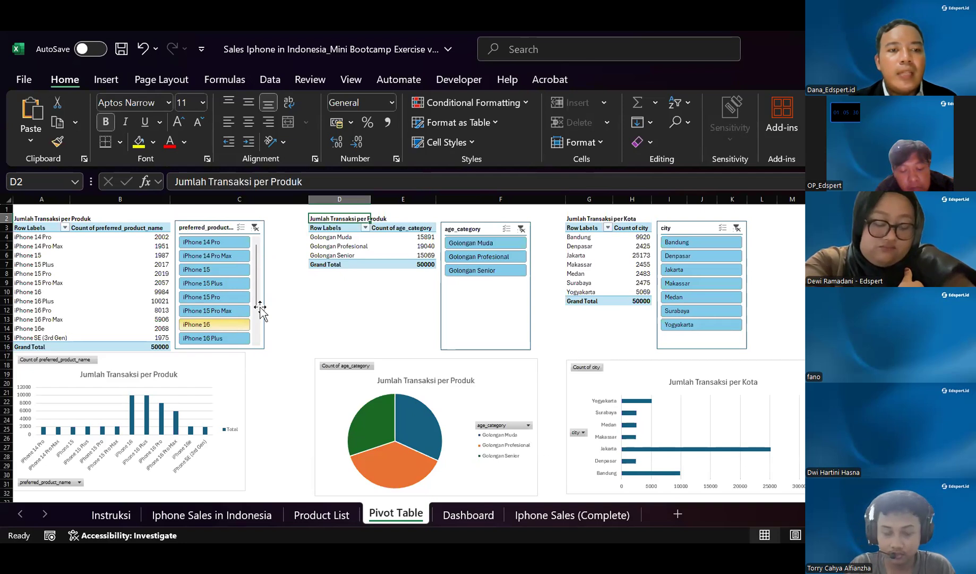
Look over the preferred_product_name slicer beside the product pivot table
scroll(256, 288, down, 4)
scroll(259, 303, up, 2)
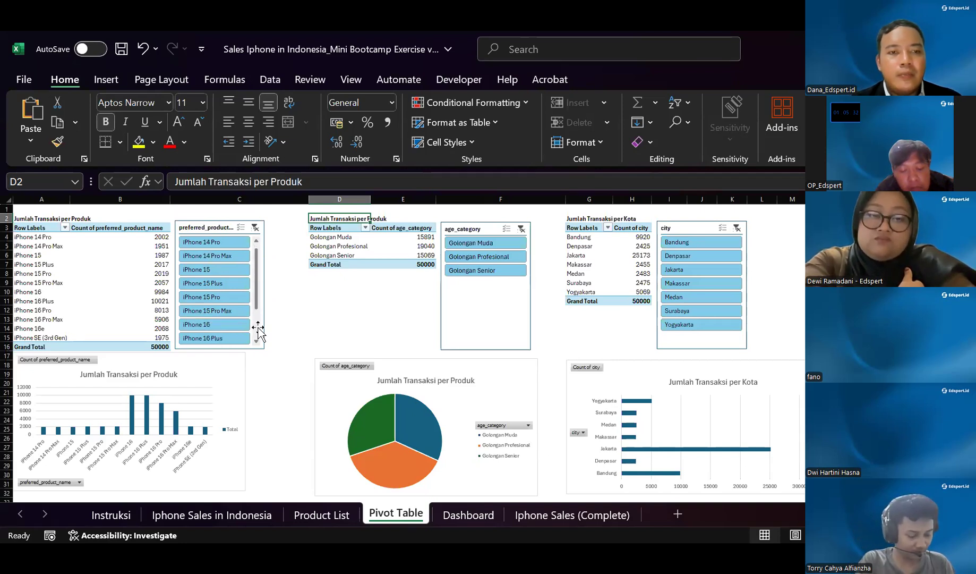
scroll(257, 316, up, 2)
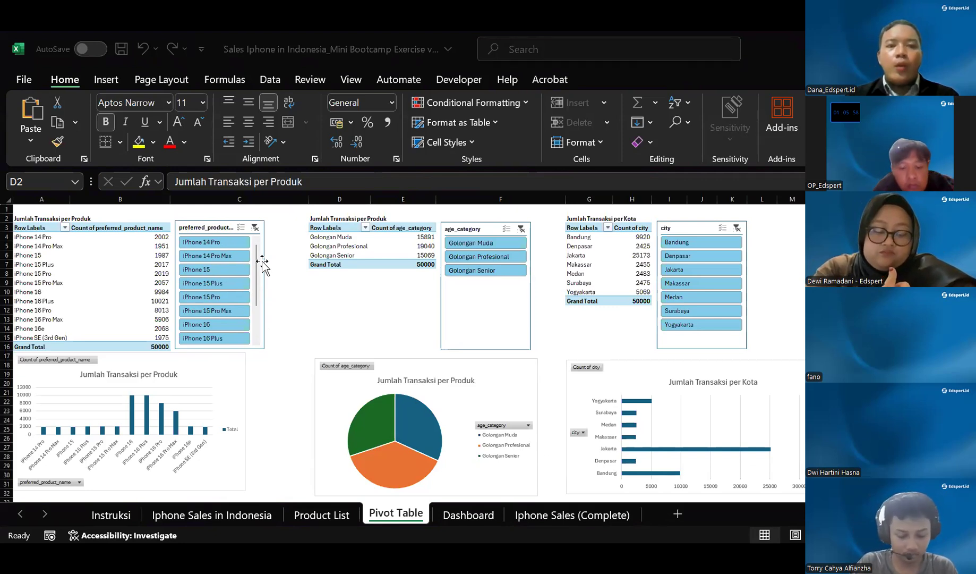
key(alt+Tab)
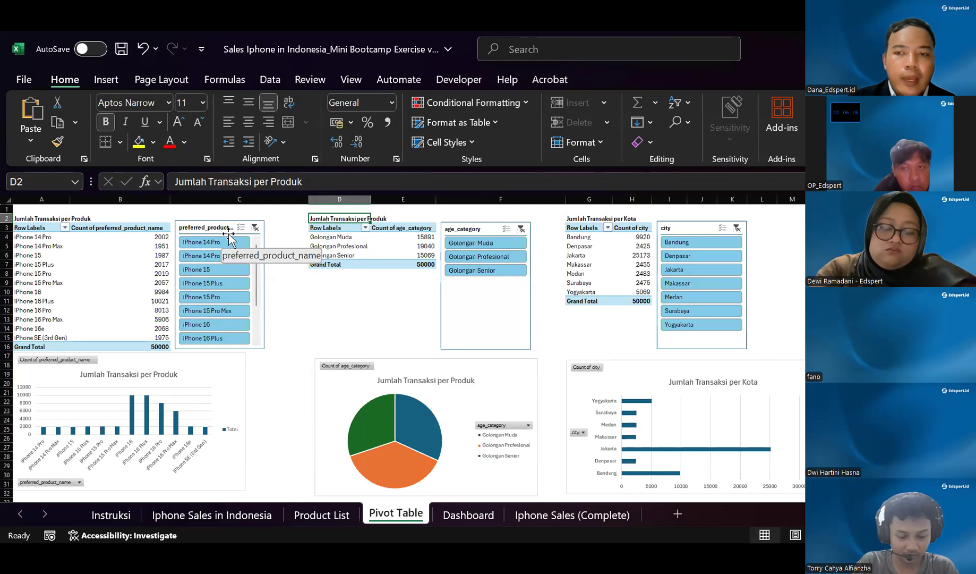
Move the age category pie chart and the city bar chart up to line up with the top of the product chart
click(195, 360)
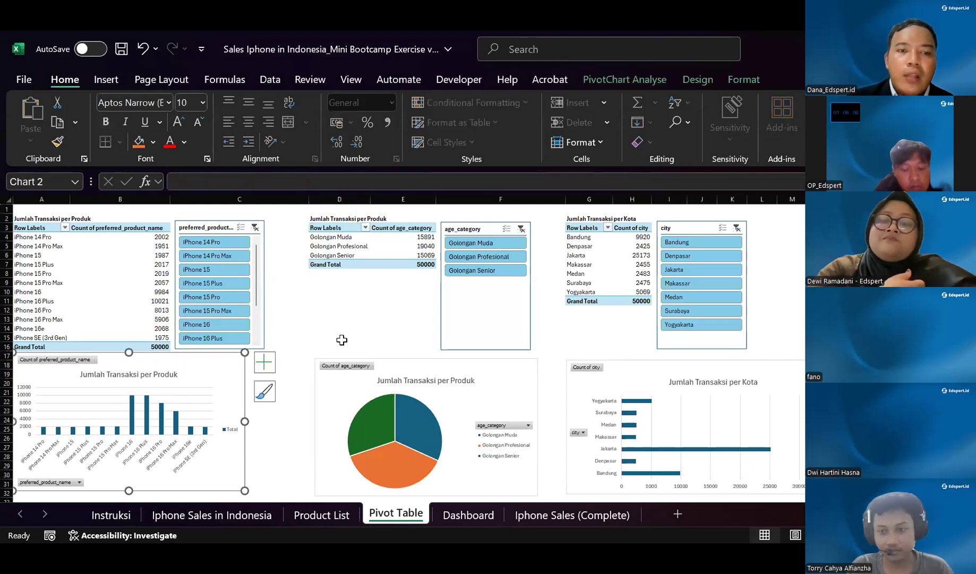
click(429, 373)
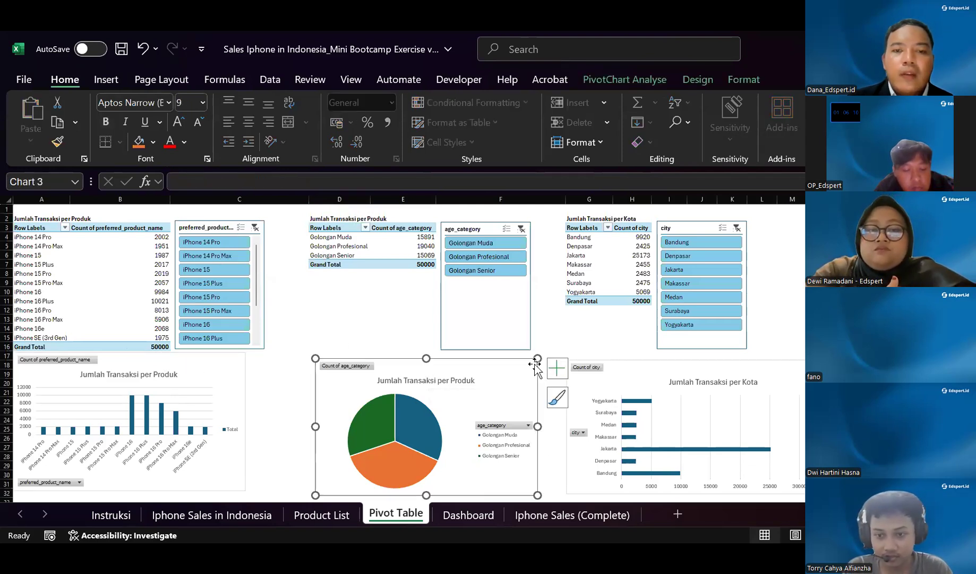
click(637, 376)
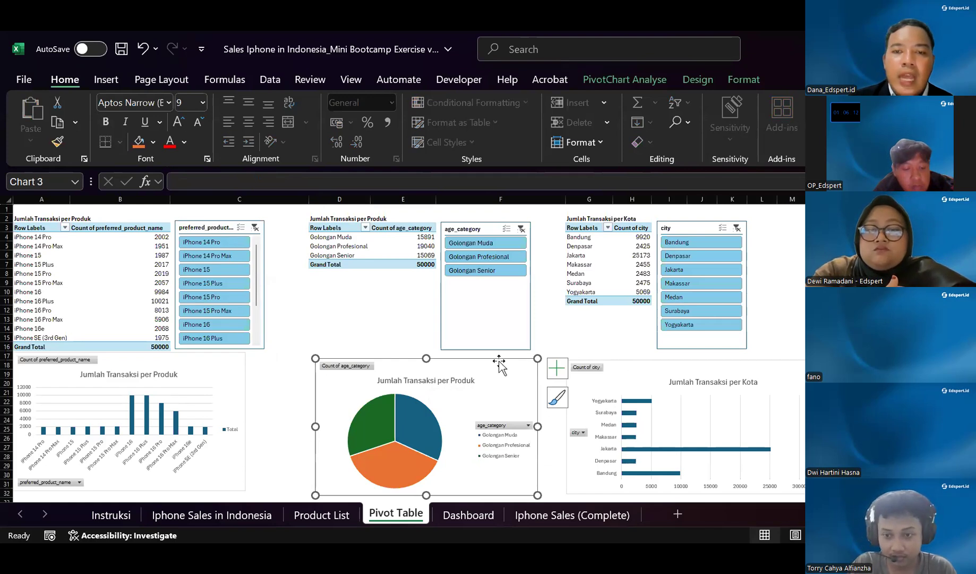
drag(490, 355, 490, 354)
click(622, 364)
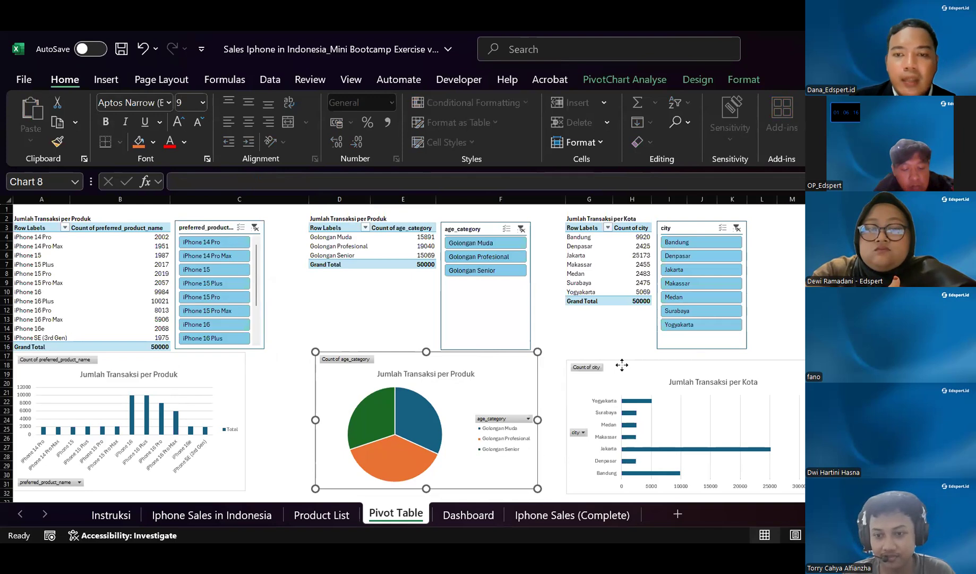
drag(622, 365, 623, 357)
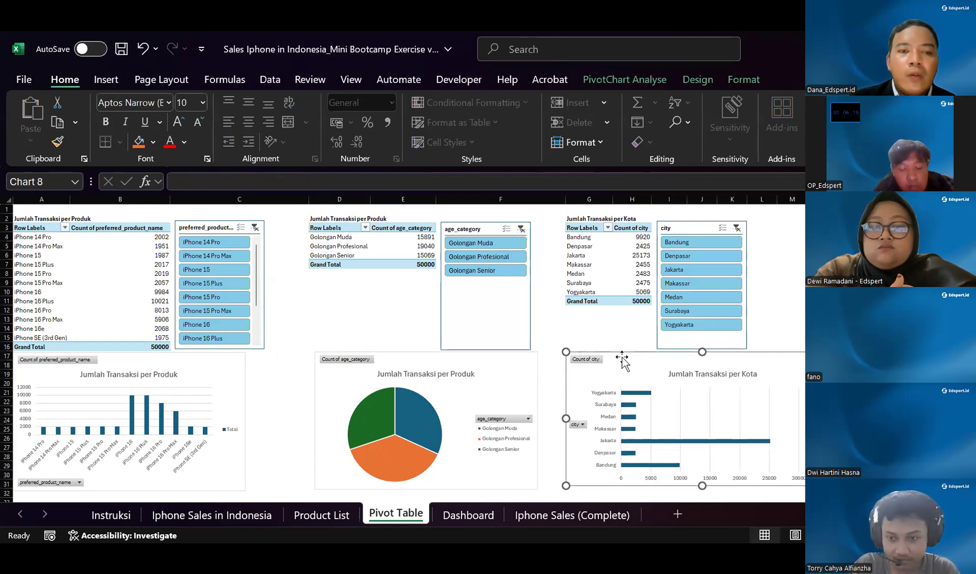
click(342, 317)
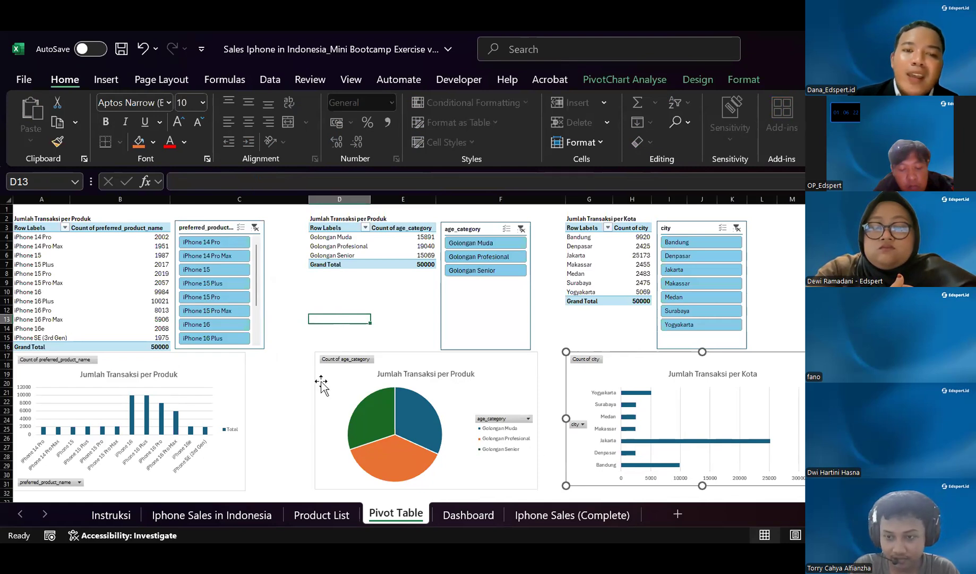
Examine the product pivot table, highlighting A4:B16 and A4:B15, along with the age category pie chart beside it
click(481, 372)
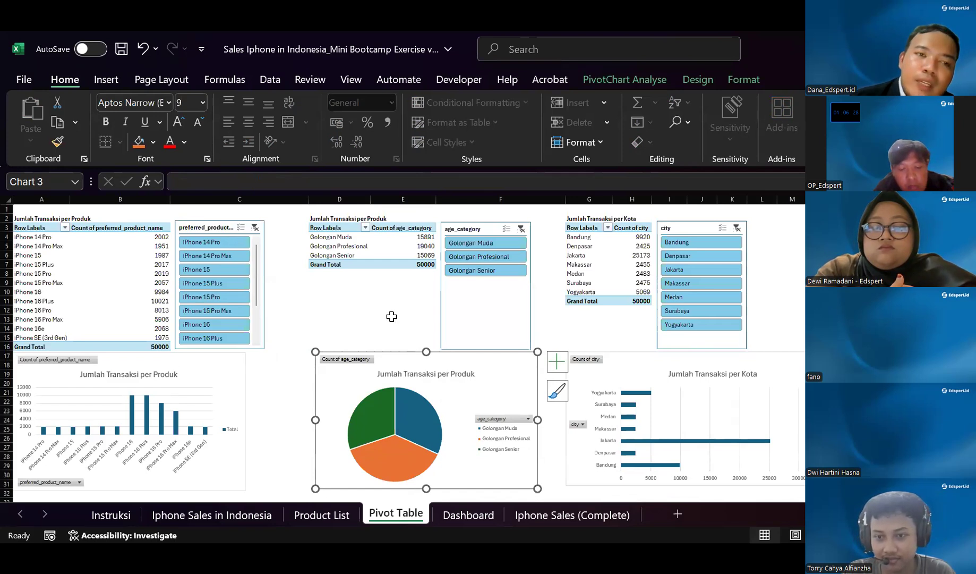
drag(37, 237, 116, 346)
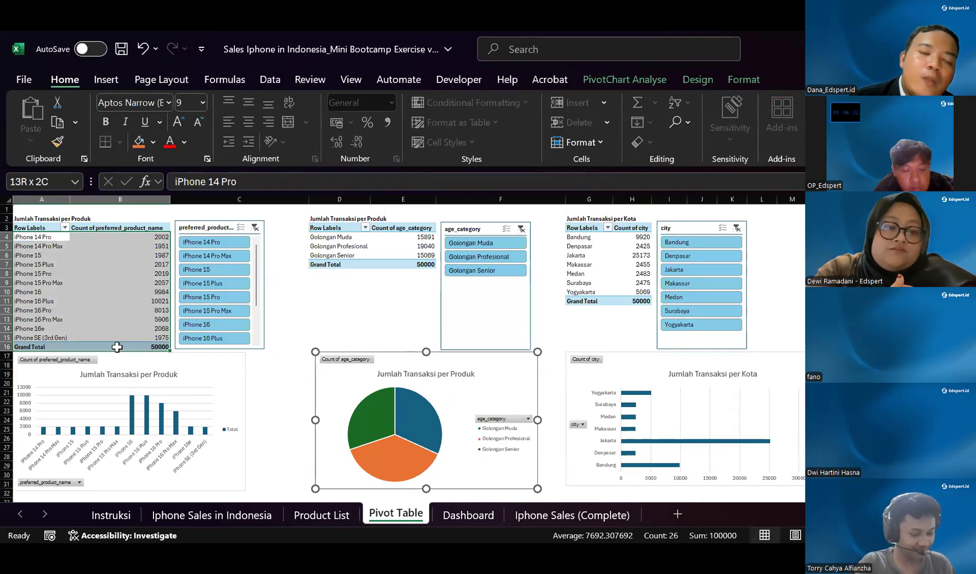
drag(117, 346, 117, 346)
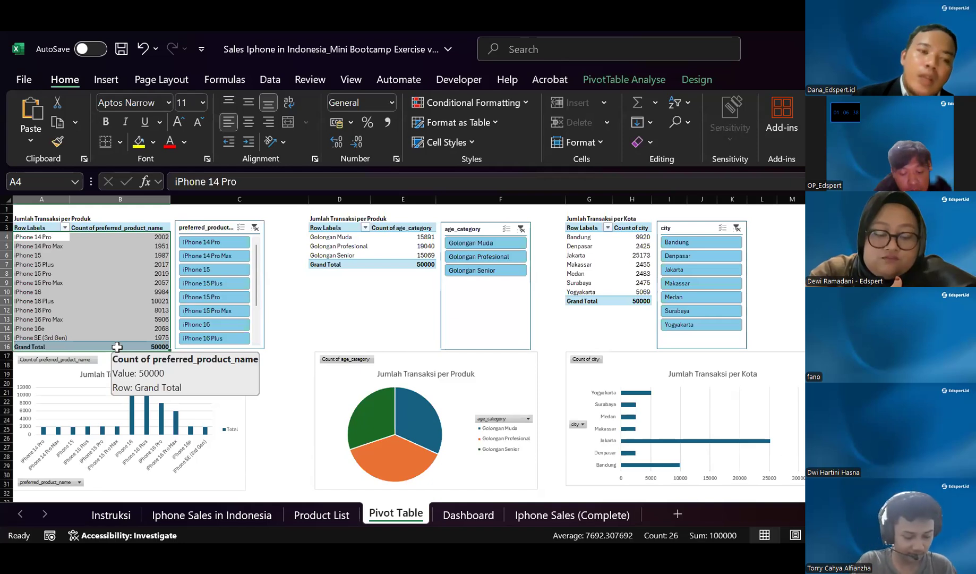
drag(42, 237, 72, 337)
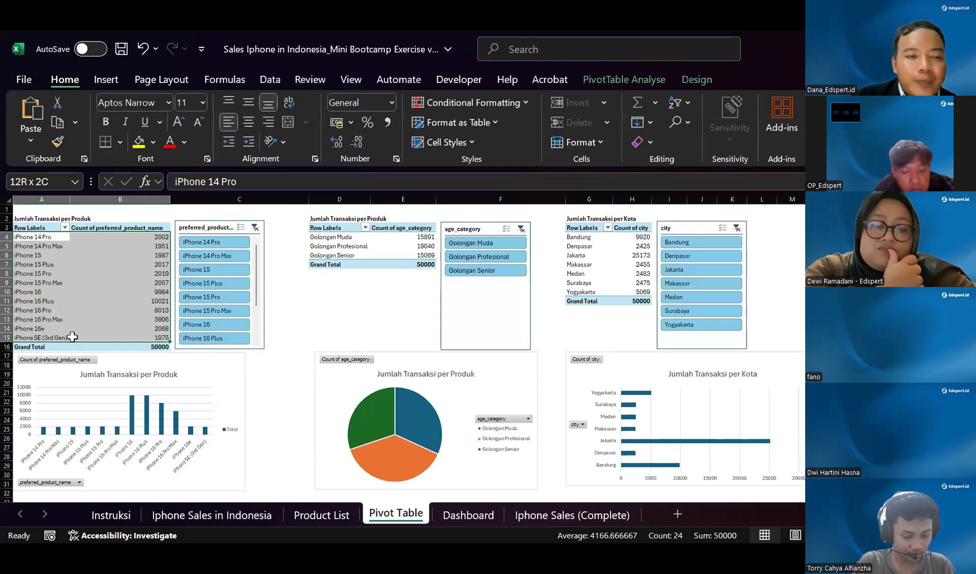
drag(72, 337, 72, 337)
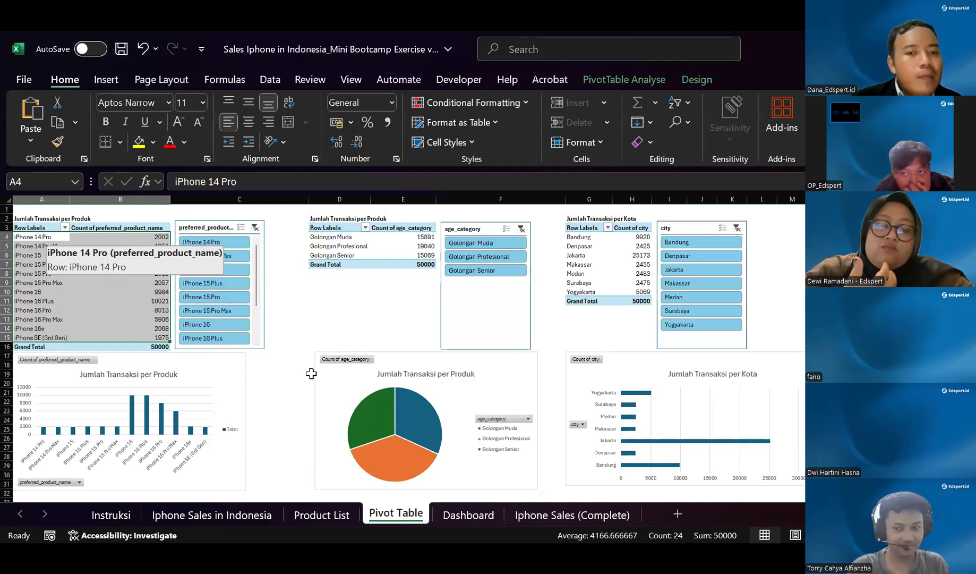
click(327, 386)
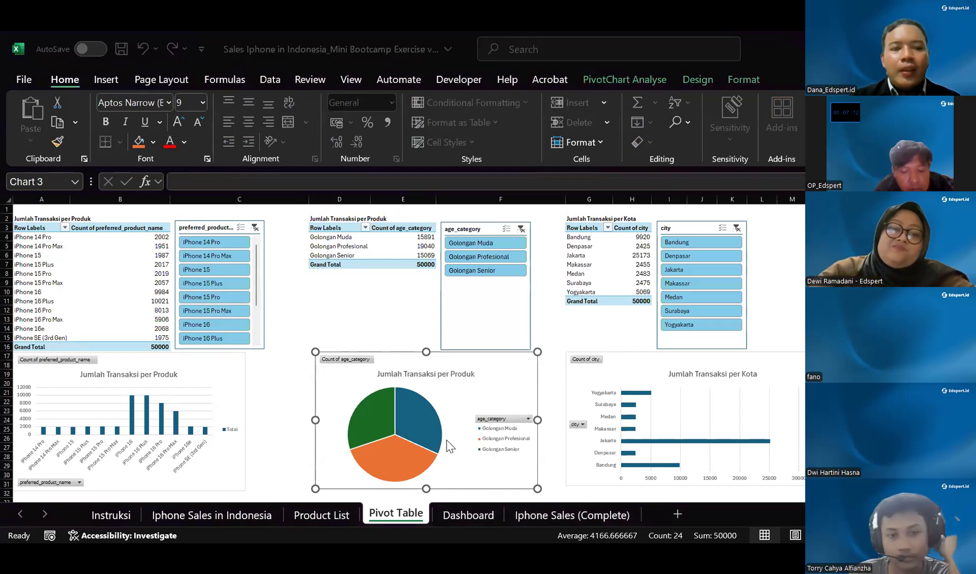
click(354, 319)
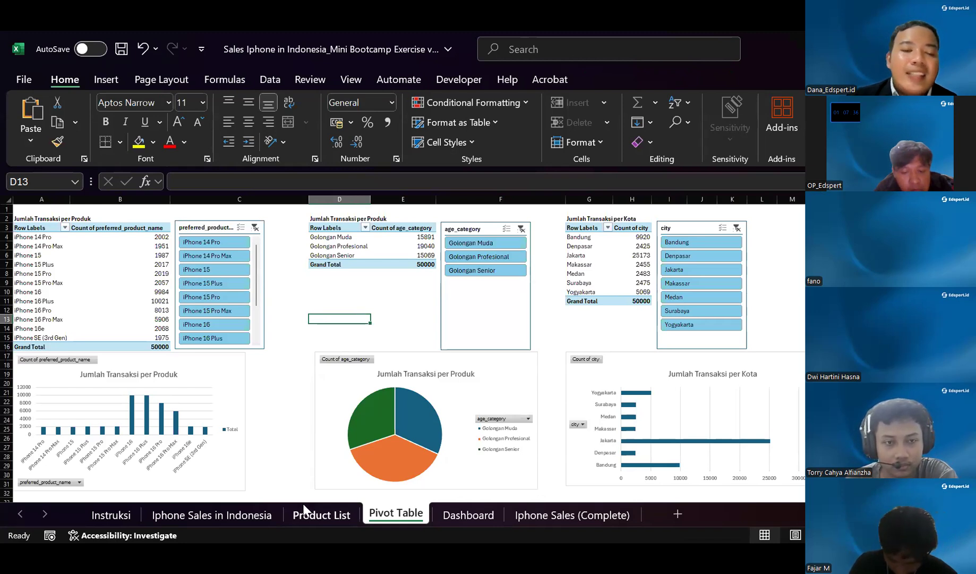
Open the Dashboard sheet and inspect the formula behind the TOTAL PENJUALAN (Transaksi) figure in C6
click(447, 516)
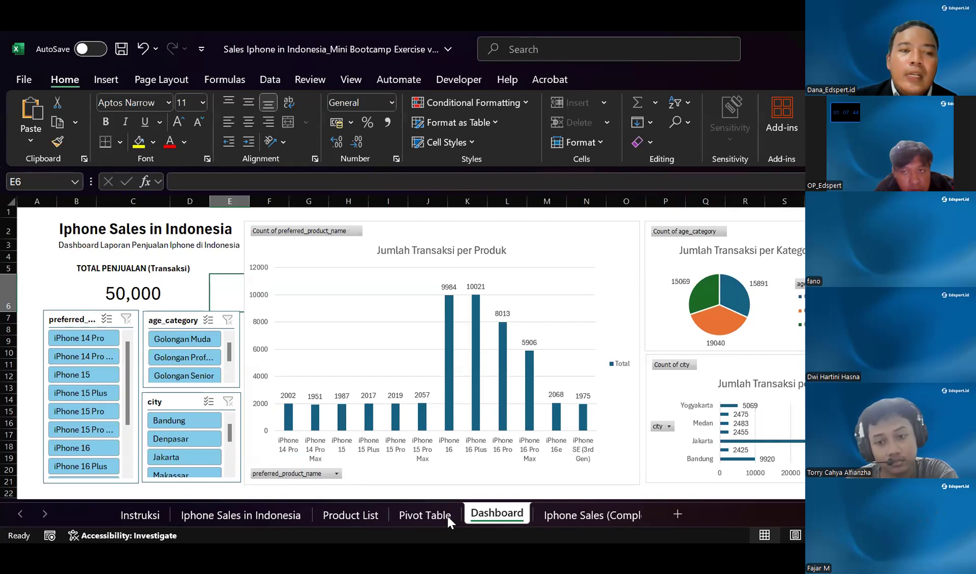
click(351, 494)
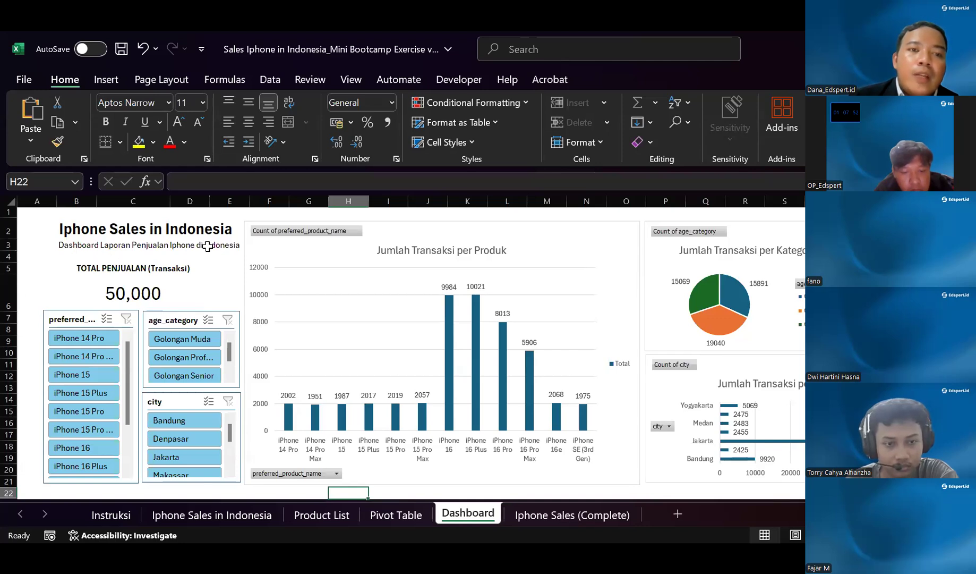
click(123, 293)
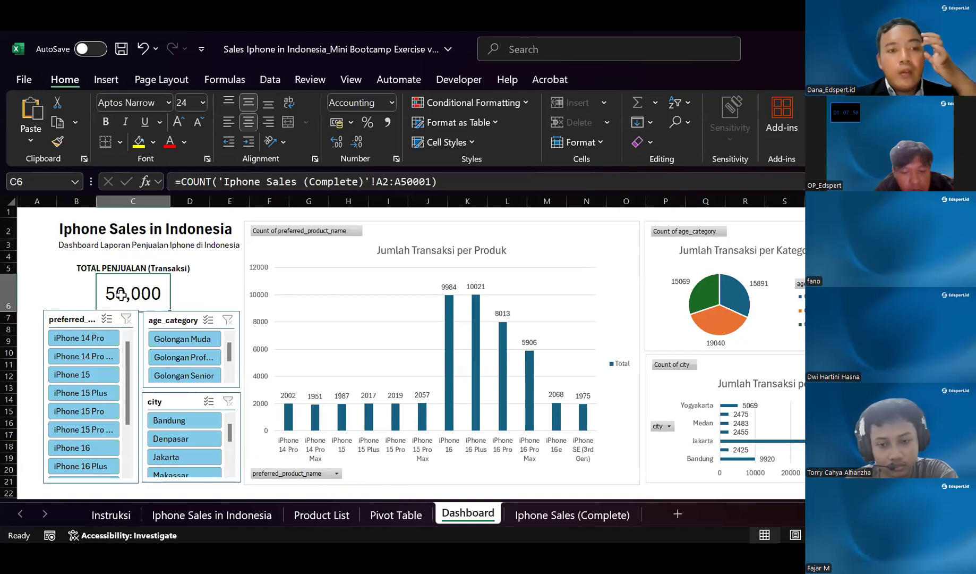
Select the last record in row 50001 of the Iphone Sales (Complete) sheet and unprotect the sheet with its password
click(527, 513)
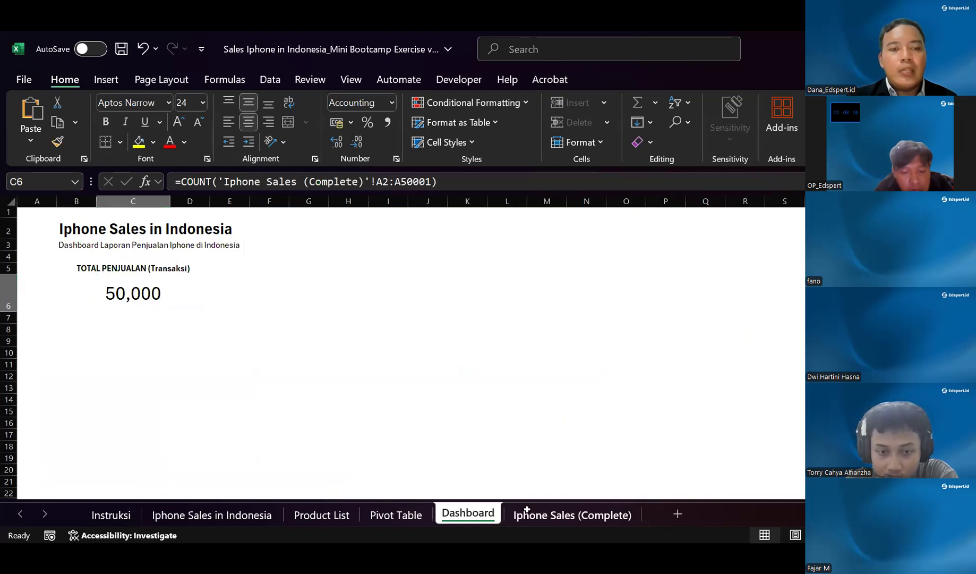
click(66, 388)
key(ctrl+Down)
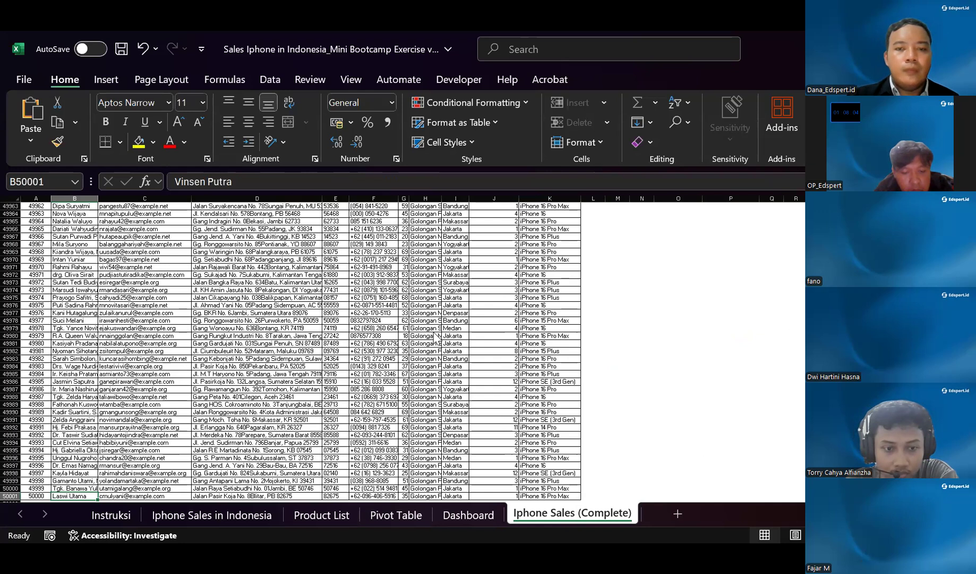
click(486, 338)
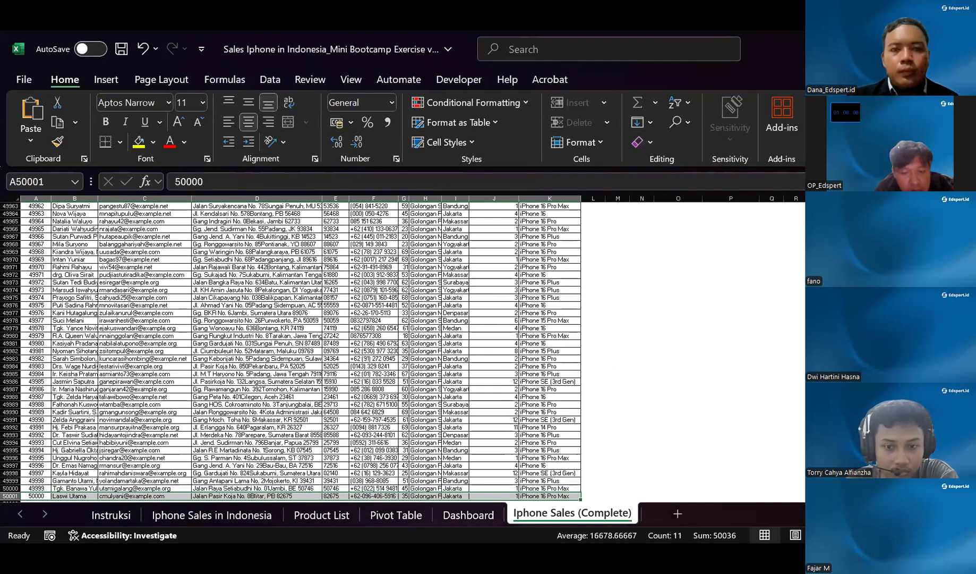
right_click(579, 512)
click(621, 386)
key(ctrl+v)
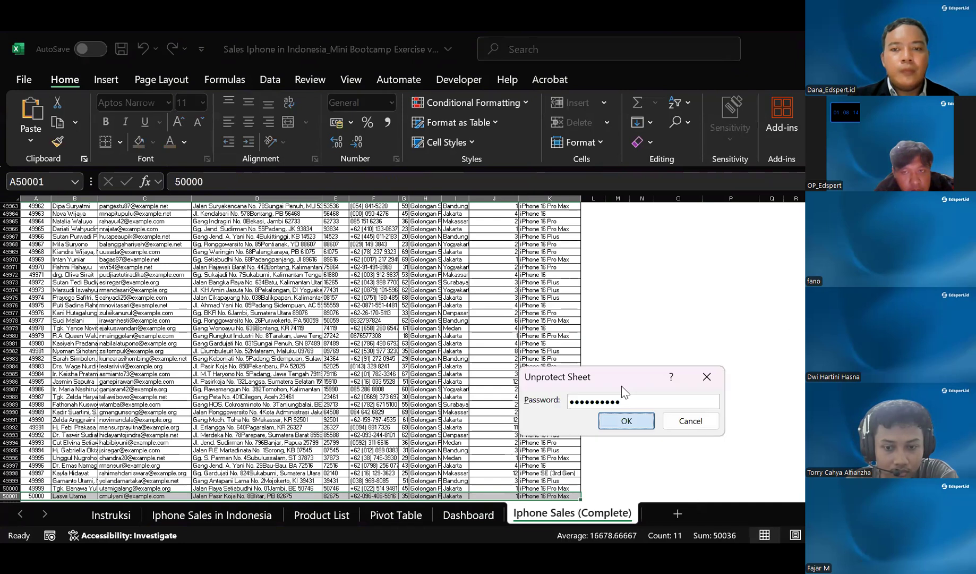
key(Return)
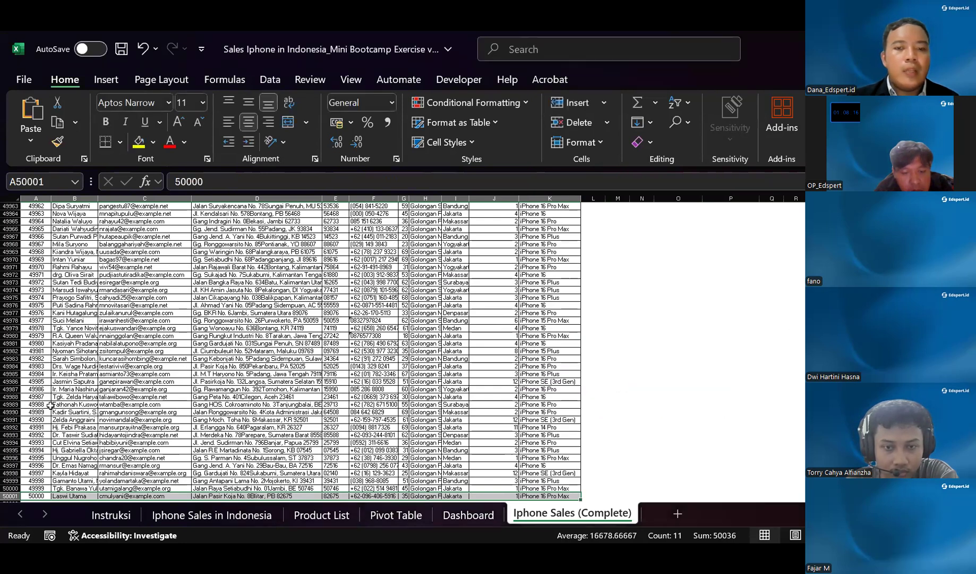
Clear the record in row 50001 and those in rows 49990 to 50000, checking the Dashboard transaction total after each deletion
key(Delete)
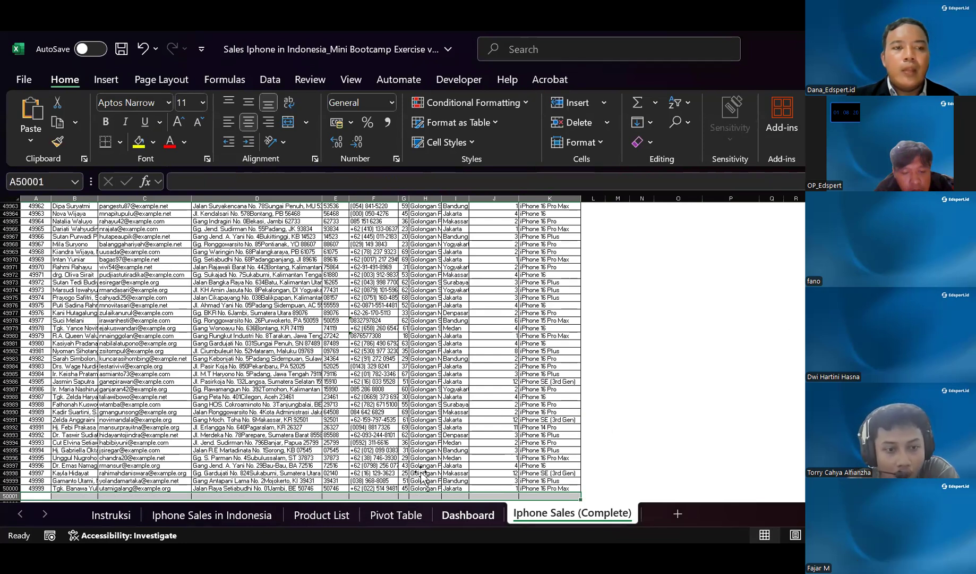
key(ctrl+Page_Up)
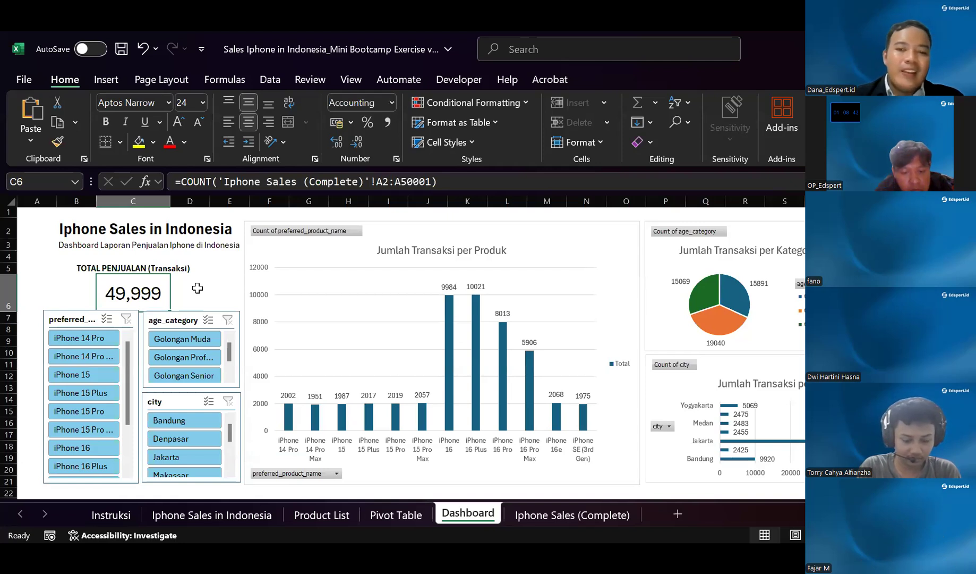
key(ctrl+Page_Down)
click(77, 414)
key(Left)
key(ctrl+shift+Right)
key(ctrl+shift+Down)
key(Delete)
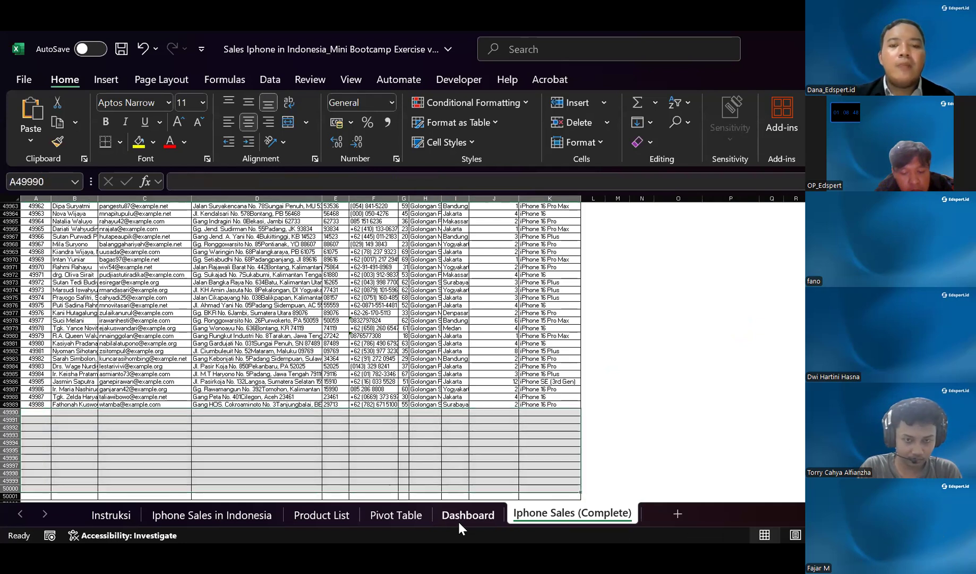
click(458, 520)
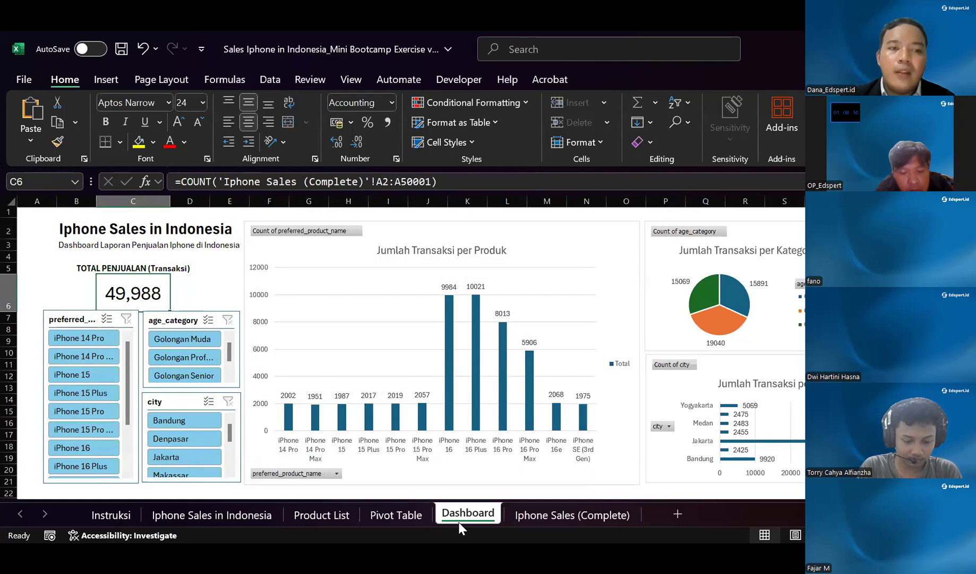
Undo the record deletions on the Iphone Sales (Complete) sheet and recheck the transaction total on the Dashboard
click(559, 518)
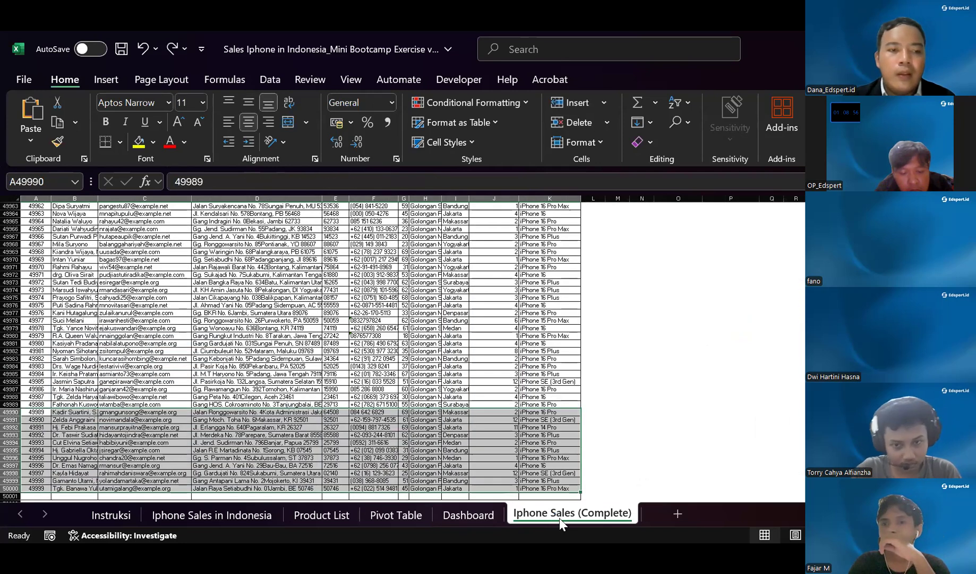
click(491, 516)
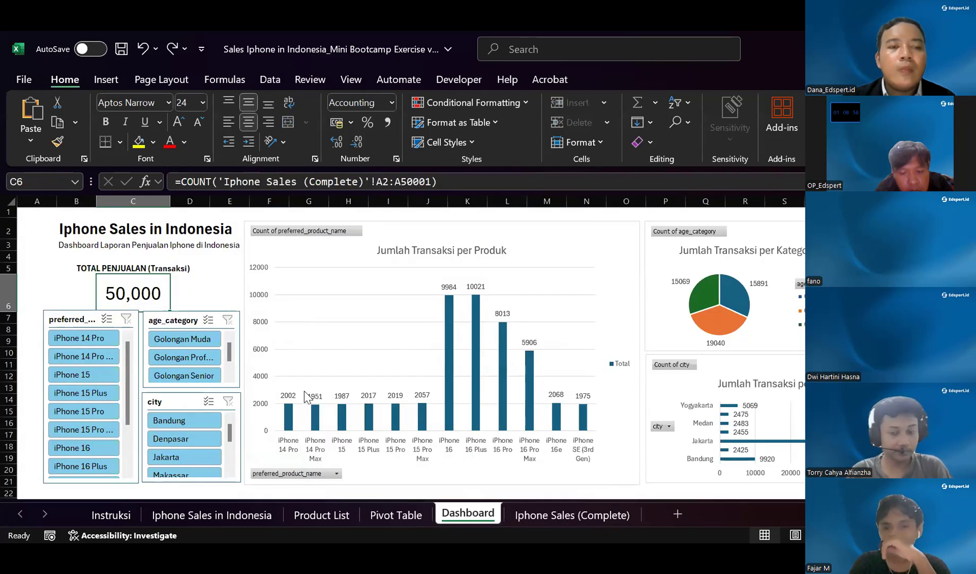
click(216, 303)
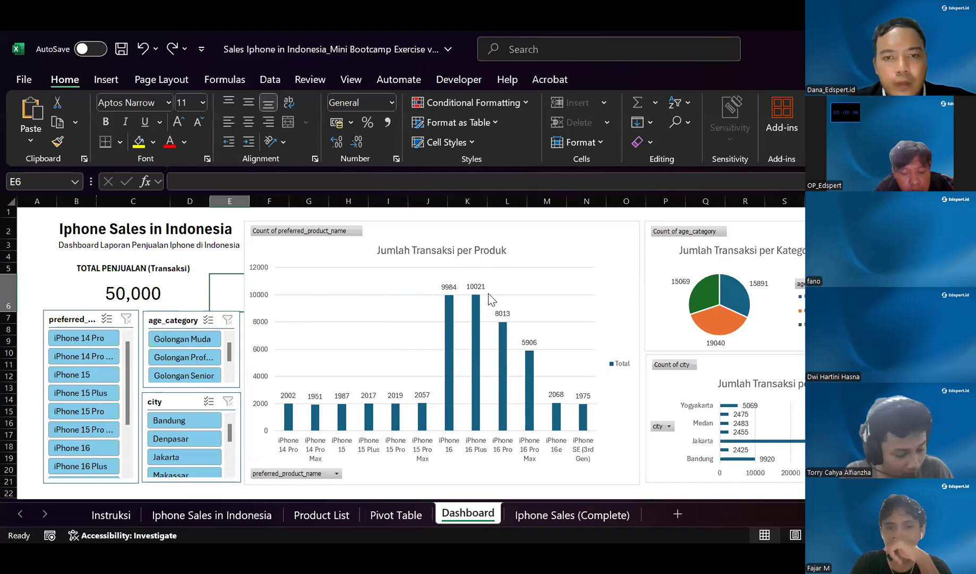
Look over the Dashboard's product slicer and its charts of transactions per product, age category and city
mouse_move(477, 313)
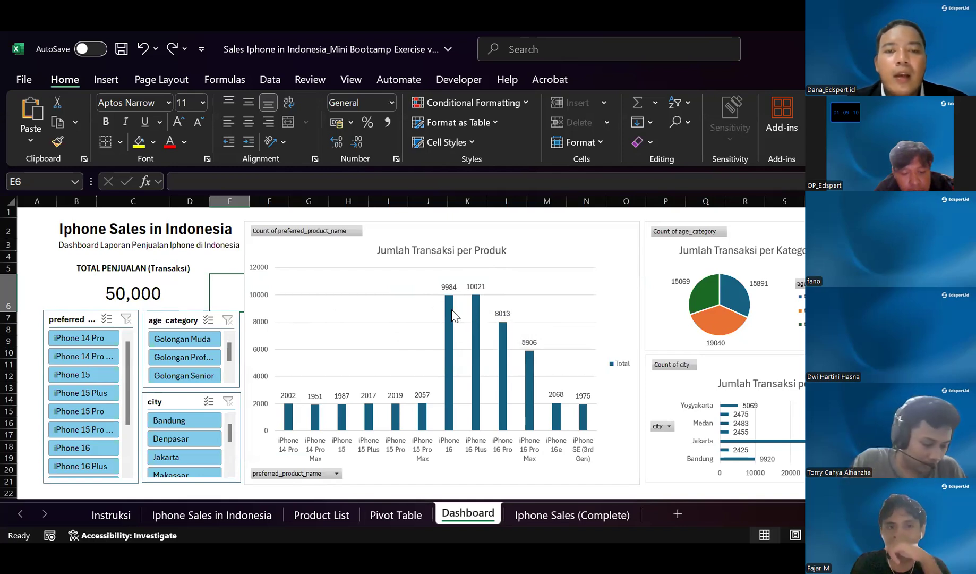
click(105, 319)
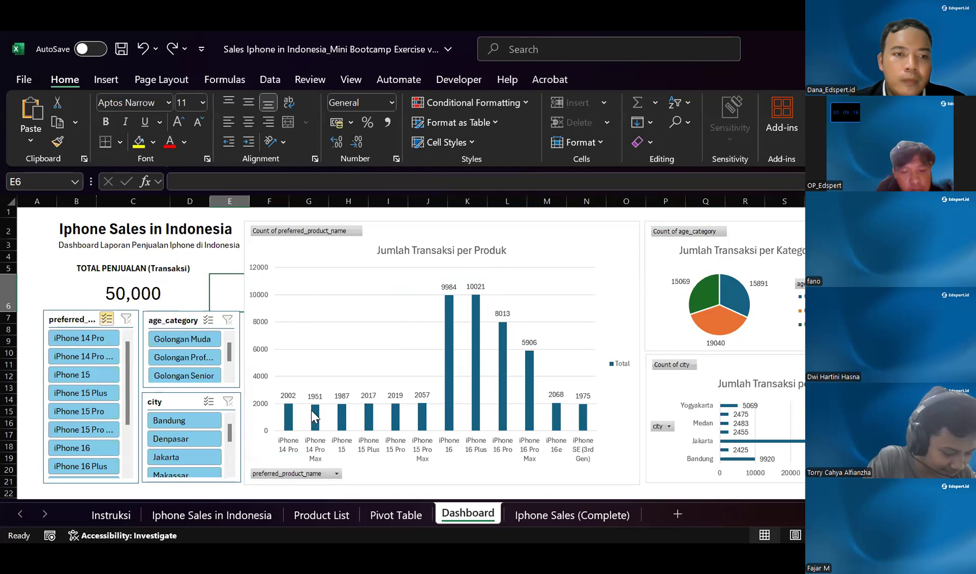
click(104, 321)
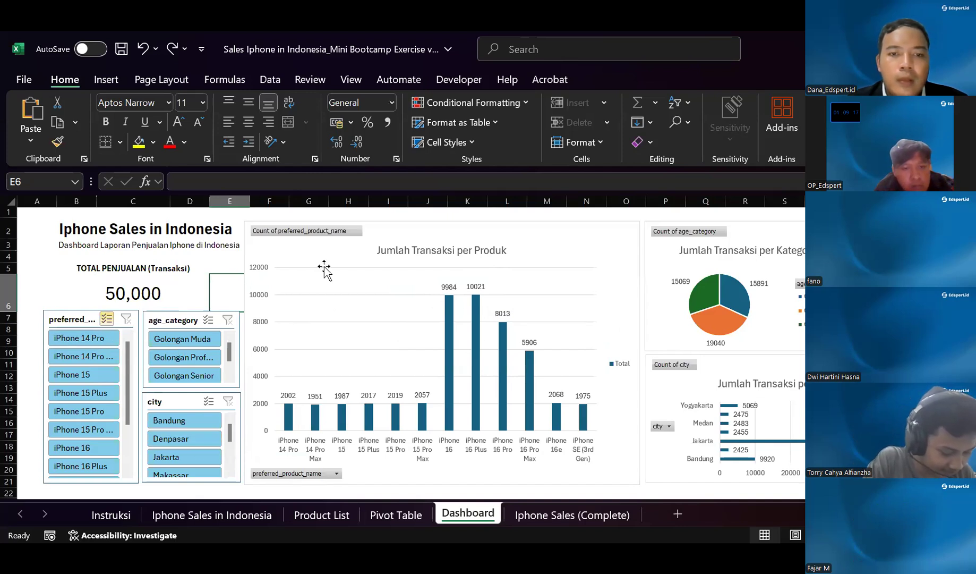
click(465, 243)
click(576, 234)
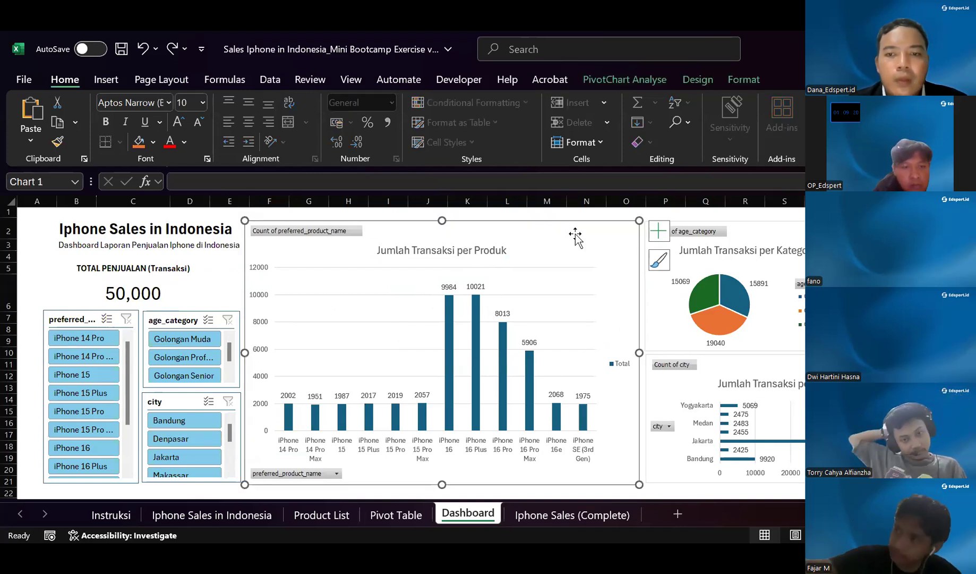
click(769, 220)
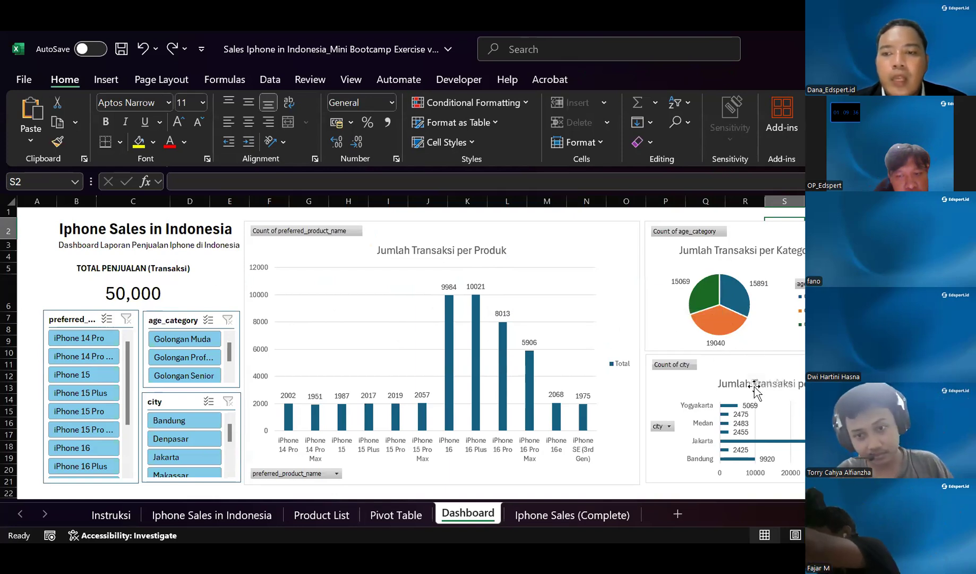
mouse_move(777, 447)
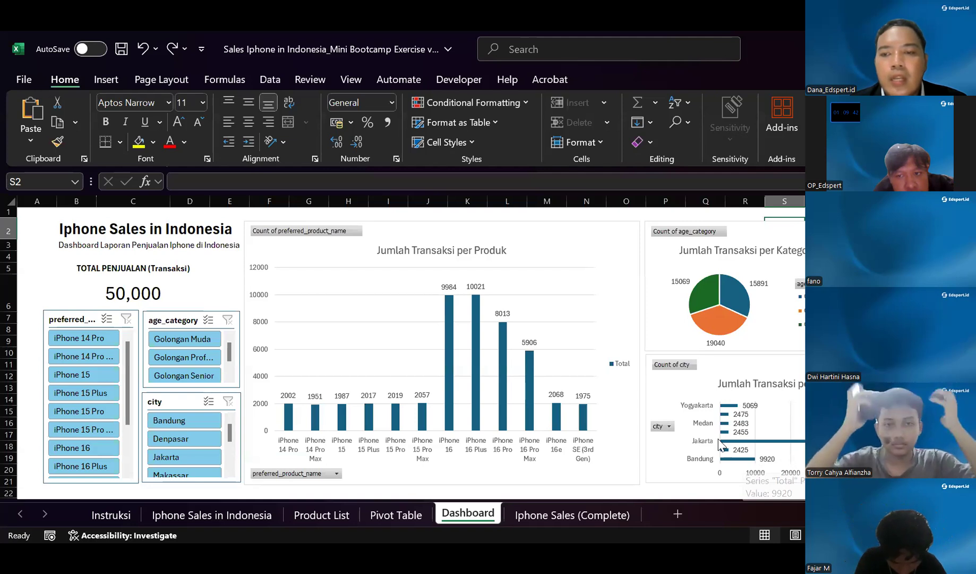
click(670, 434)
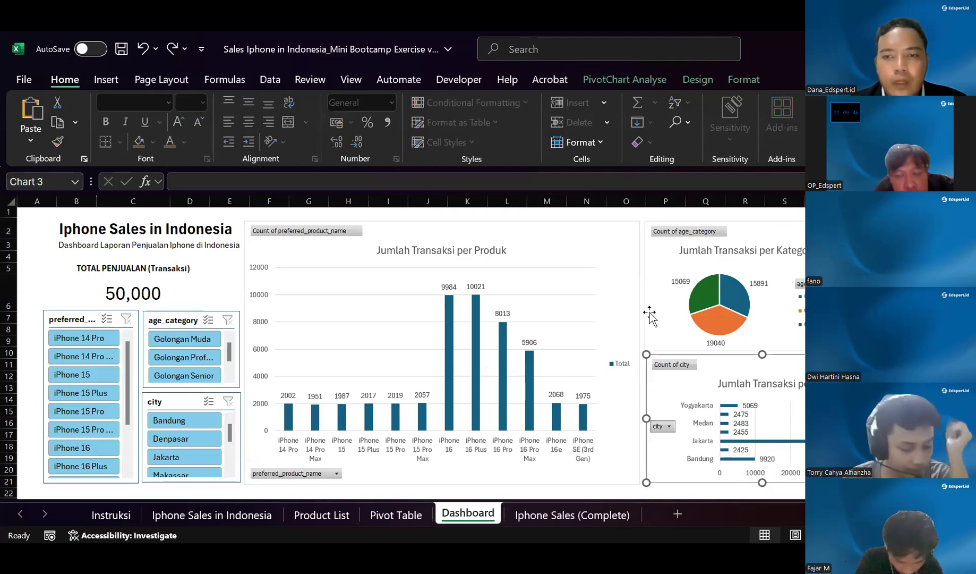
Filter the Dashboard charts by city for Yogyakarta, Surabaya and Denpasar in turn, then clear the city filter
click(205, 295)
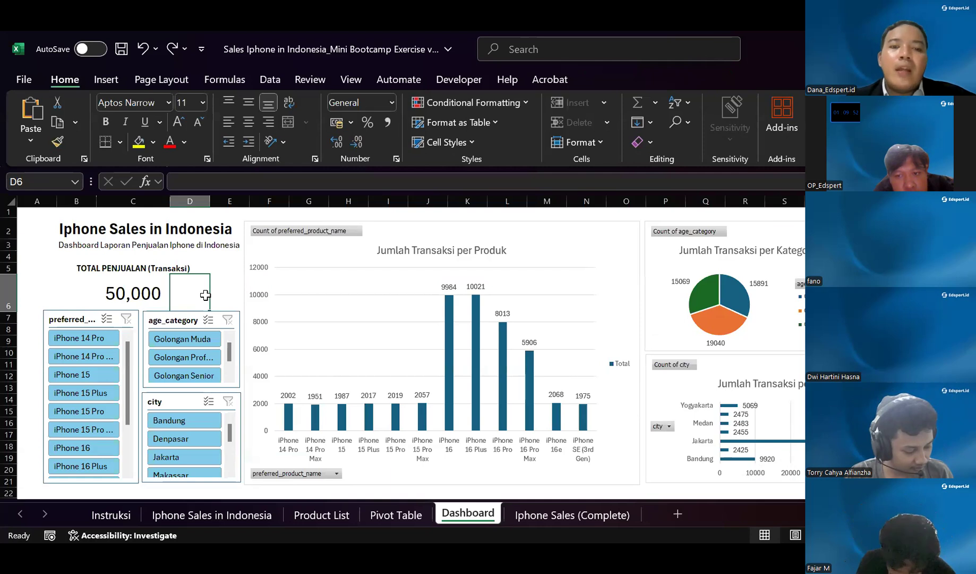
click(36, 444)
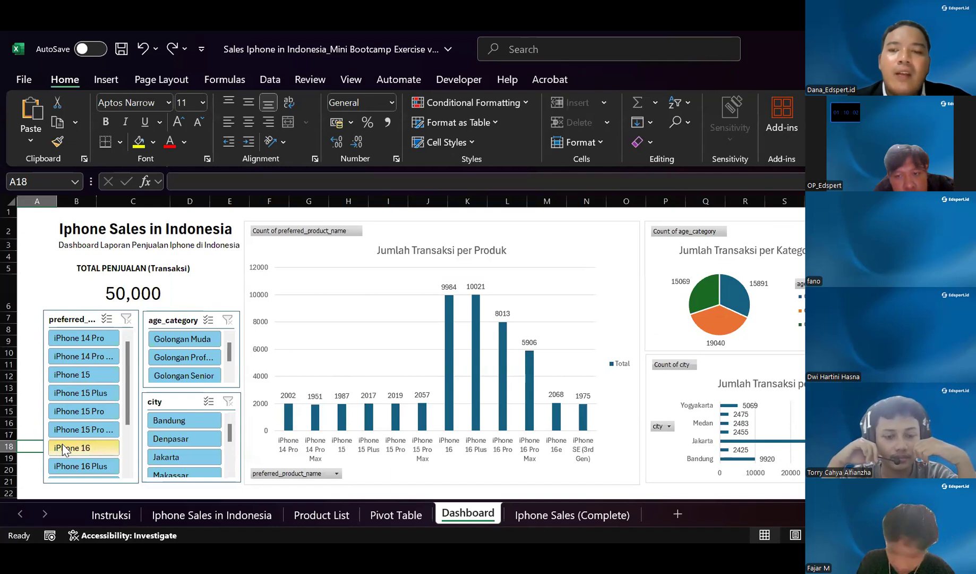
drag(234, 440, 230, 467)
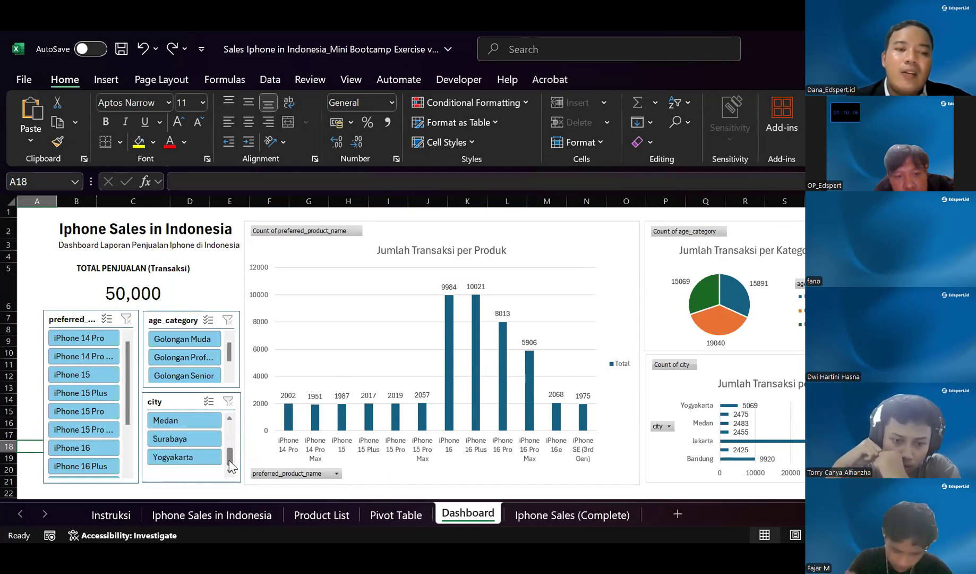
click(195, 458)
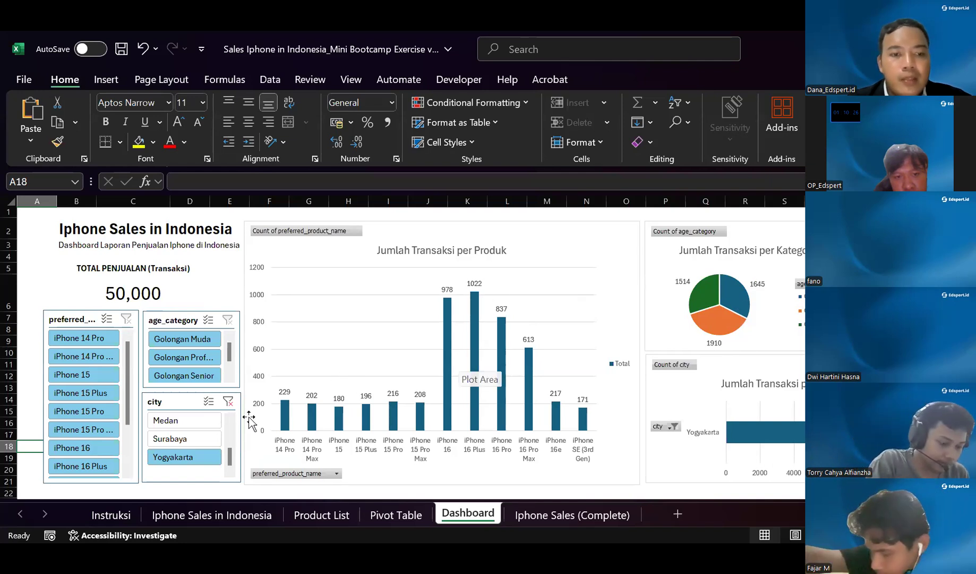
click(182, 453)
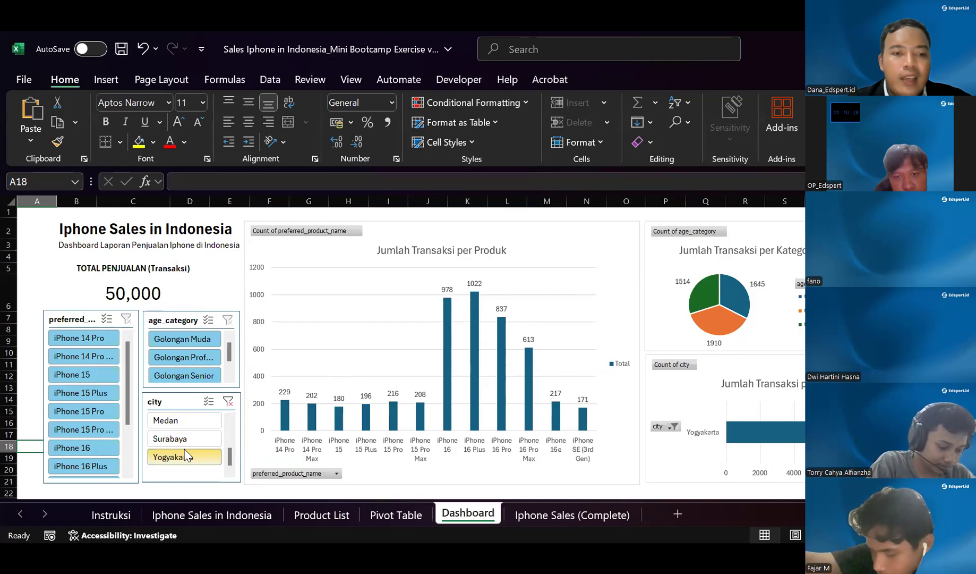
click(191, 440)
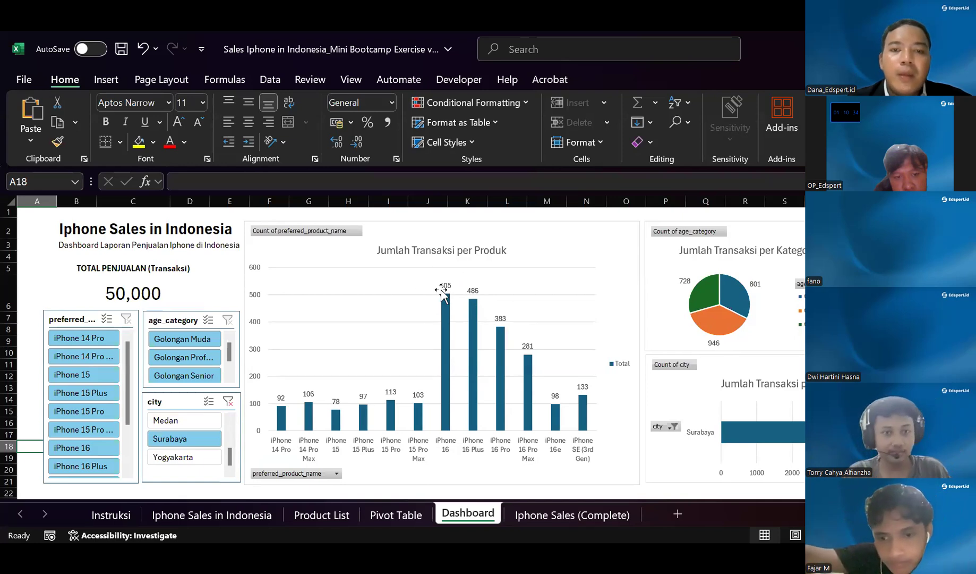
mouse_move(474, 346)
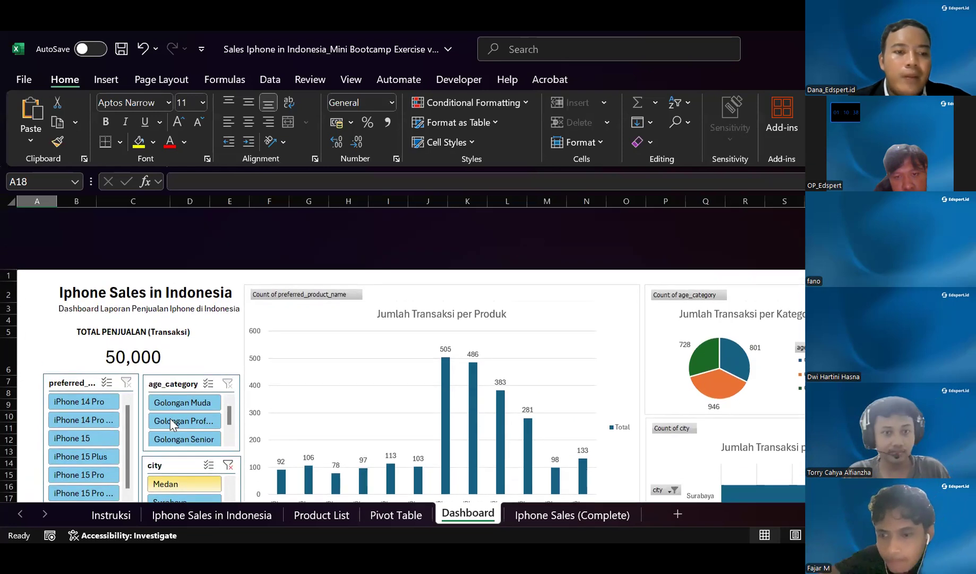
scroll(228, 451, up, 3)
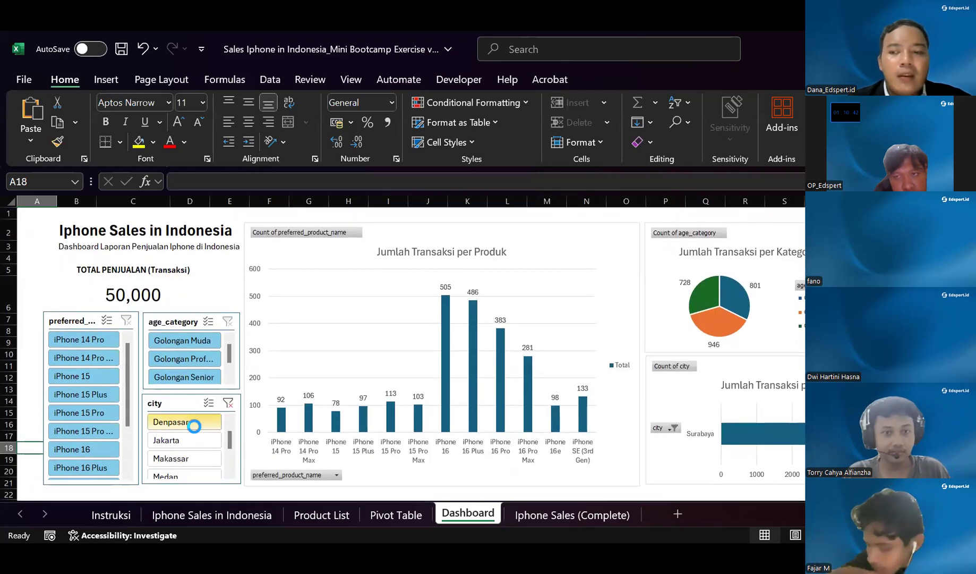
click(195, 427)
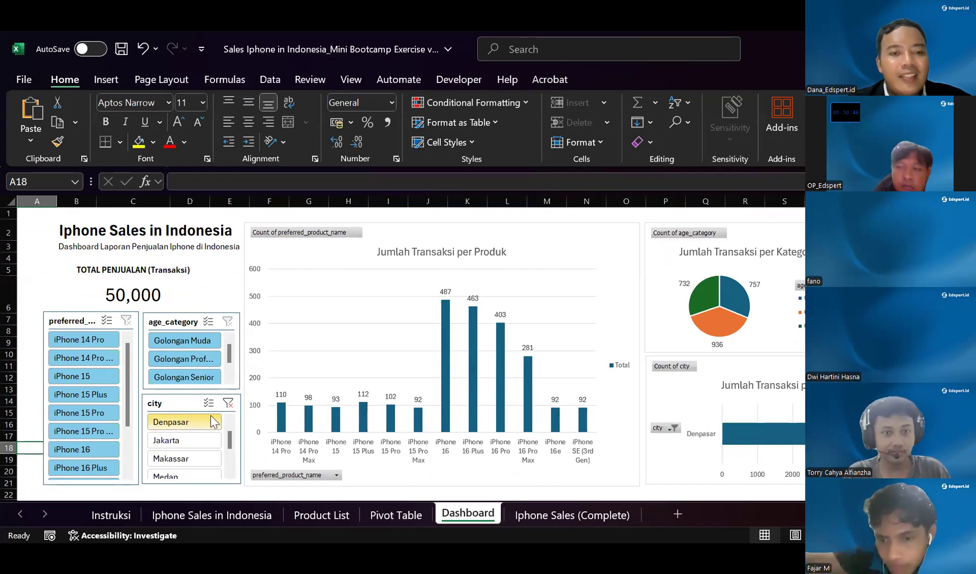
click(226, 404)
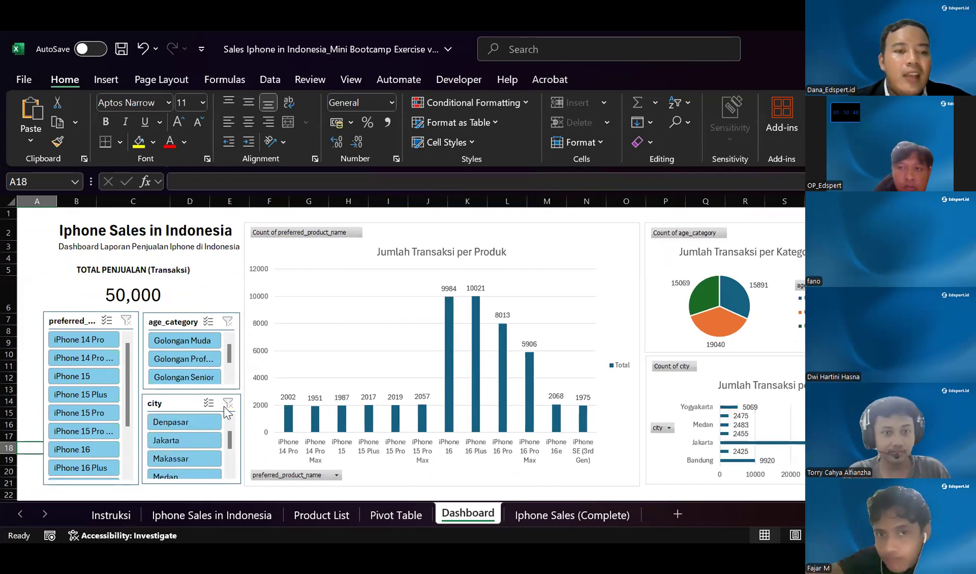
Filter the Dashboard charts by age category for Golongan Muda and Golongan Senior separately, clearing the age filter after each
click(195, 341)
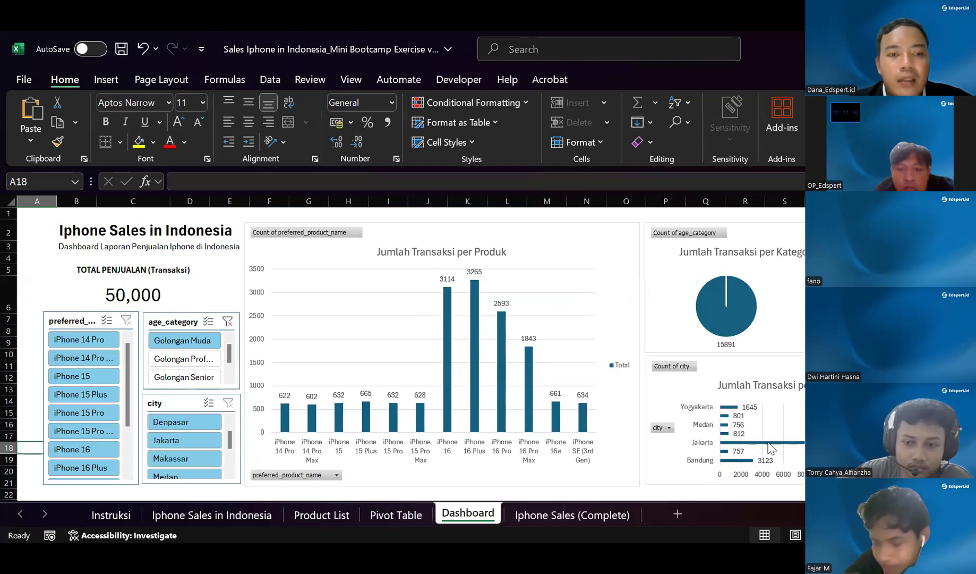
click(227, 321)
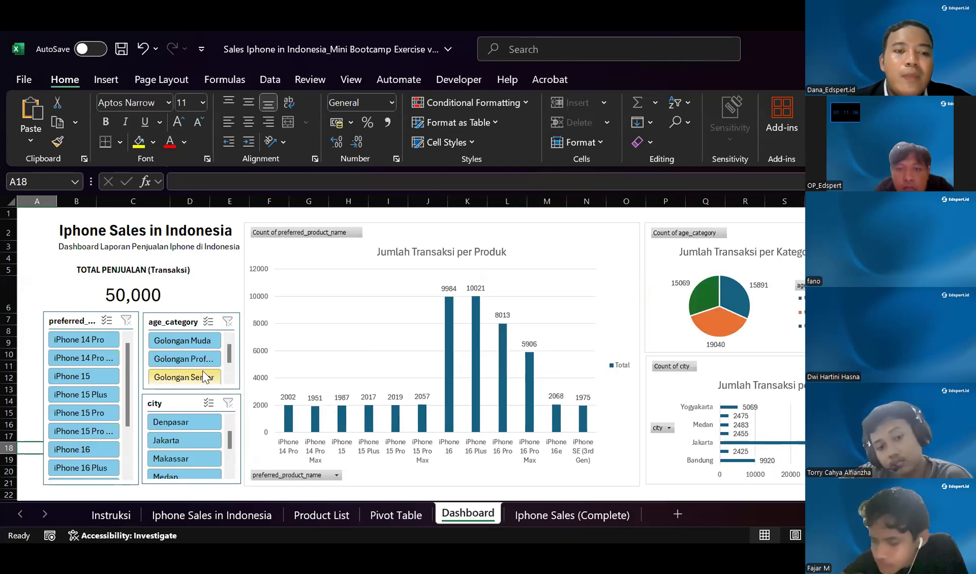
click(201, 378)
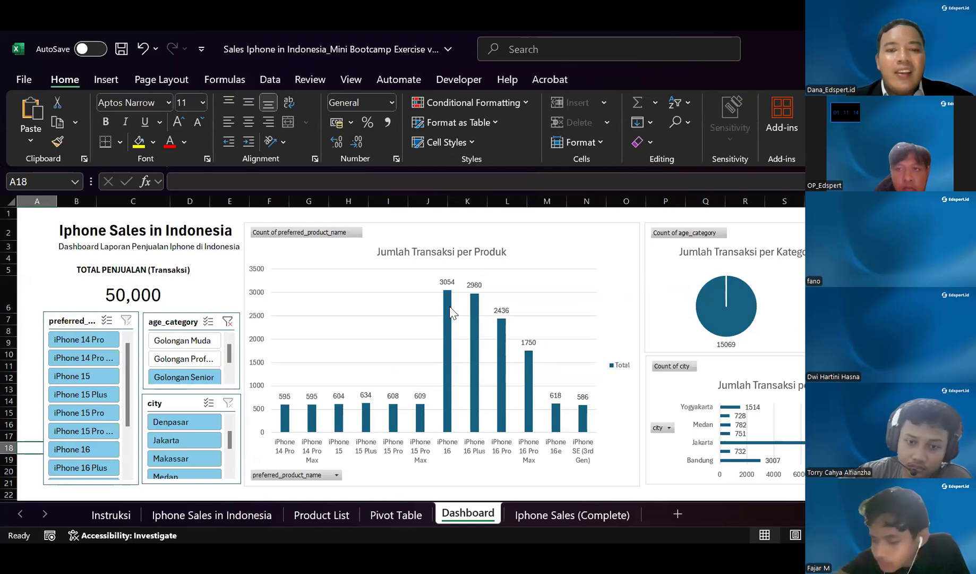
mouse_move(449, 307)
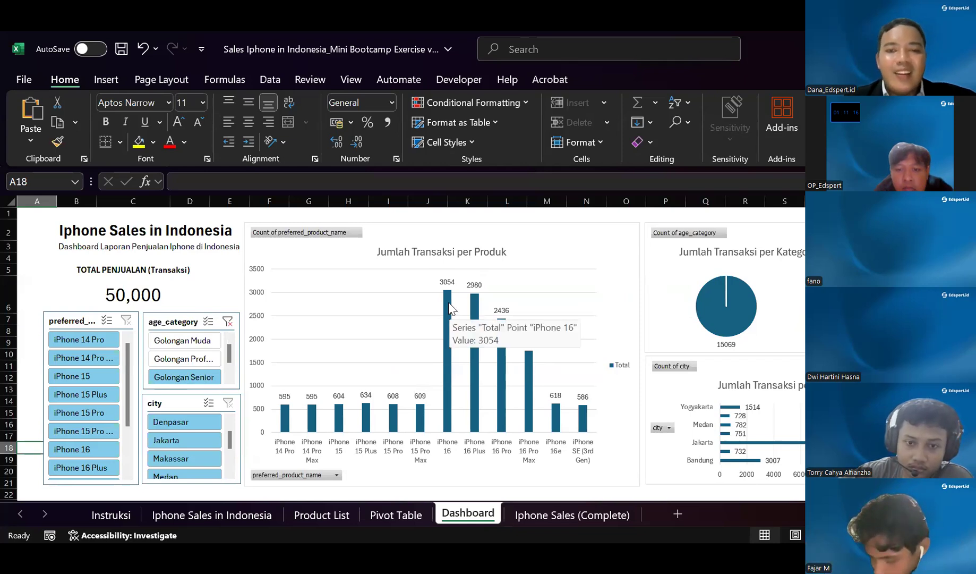
click(228, 322)
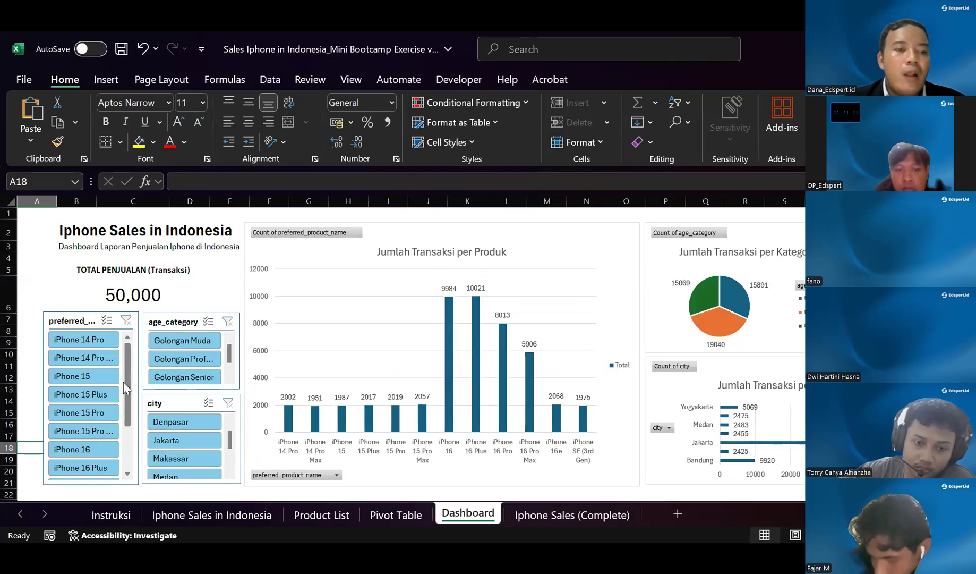
Filter the Dashboard charts by product for iPhone SE (3rd Gen), iPhone 15 Pro and iPhone 15 Pro Max in turn, and clear the product filter
scroll(89, 444, down, 2)
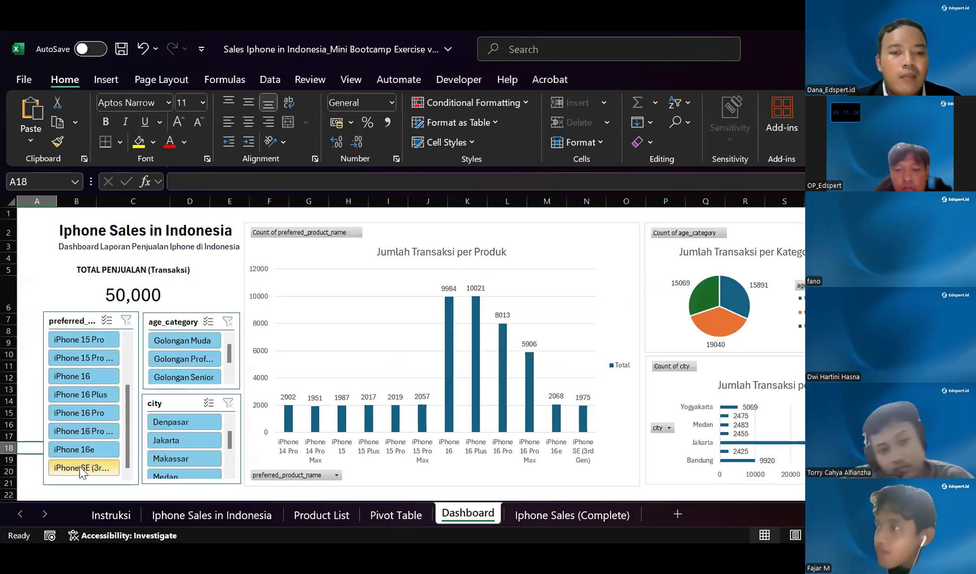
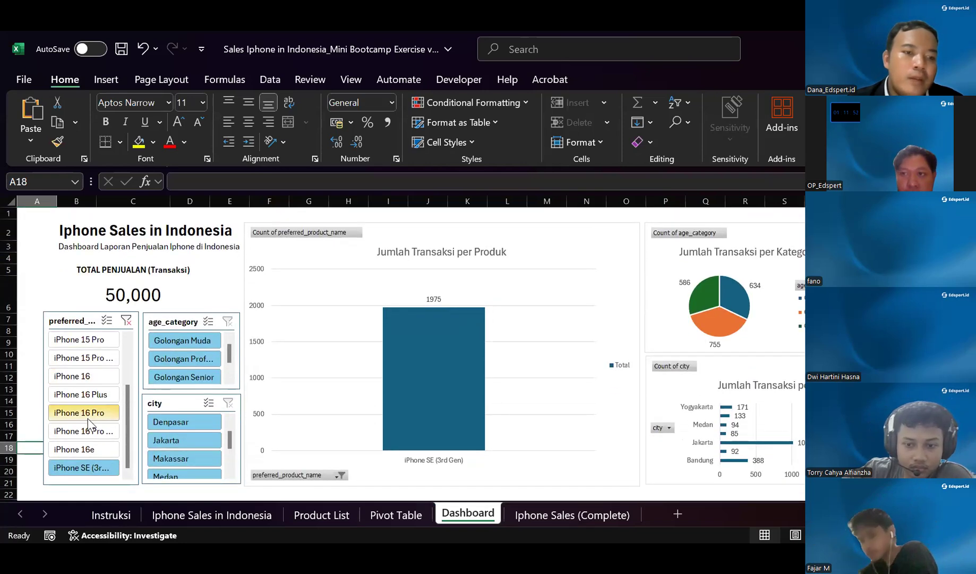
click(100, 345)
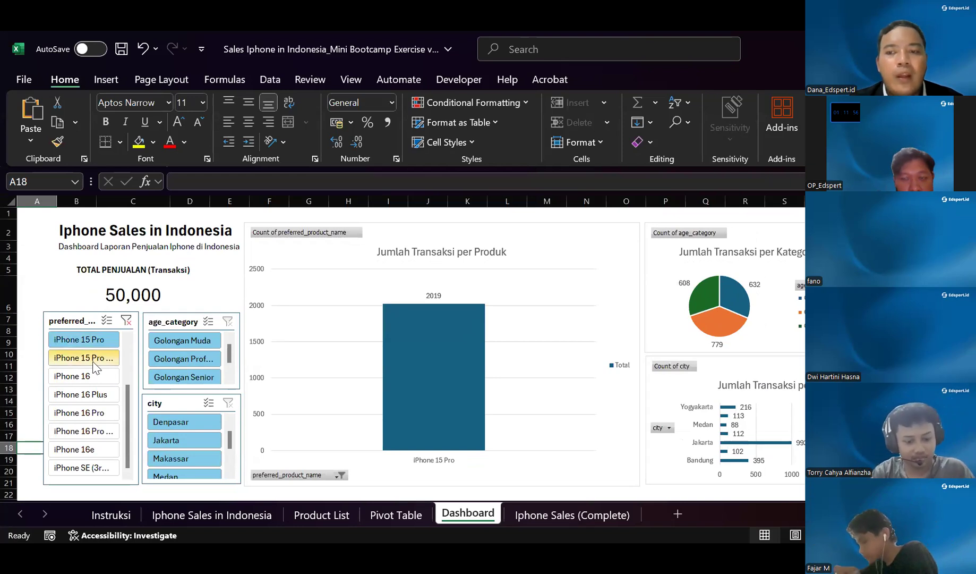
click(89, 359)
click(126, 321)
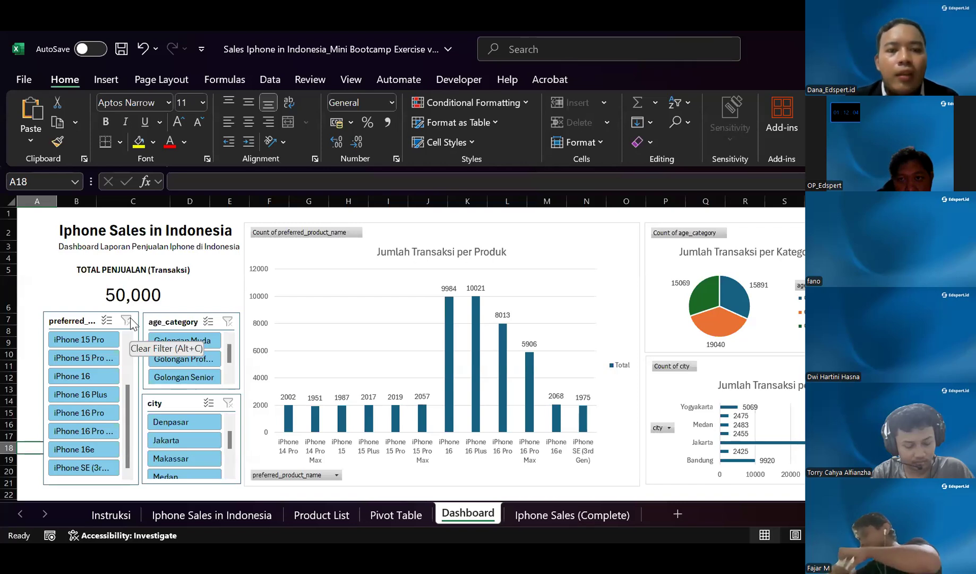
key(alt+Tab)
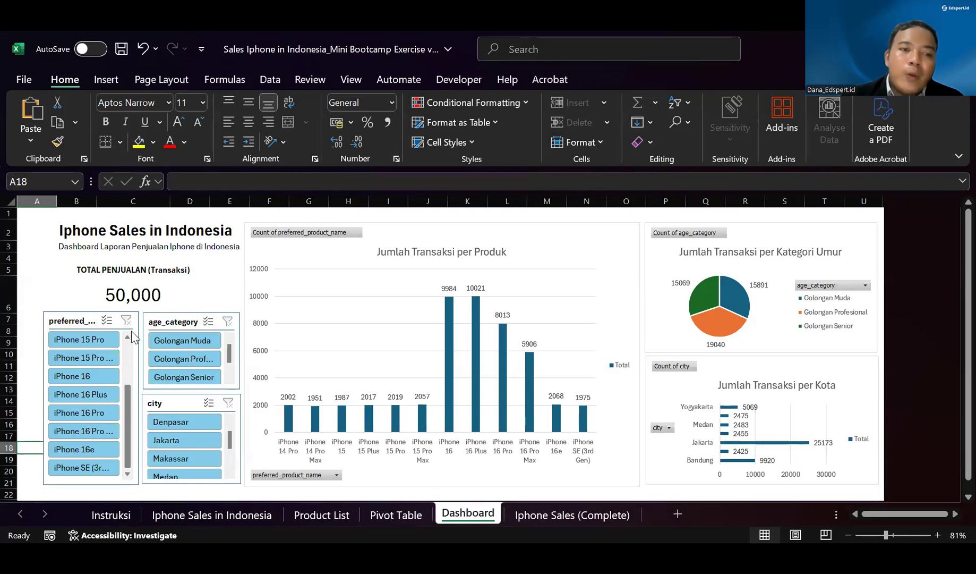
Combine slicers: view Jakarta with Golongan Profesional, Muda and Senior, then Yogyakarta with Golongan Senior, and clear both the age and city filters
scroll(131, 334, up, 2)
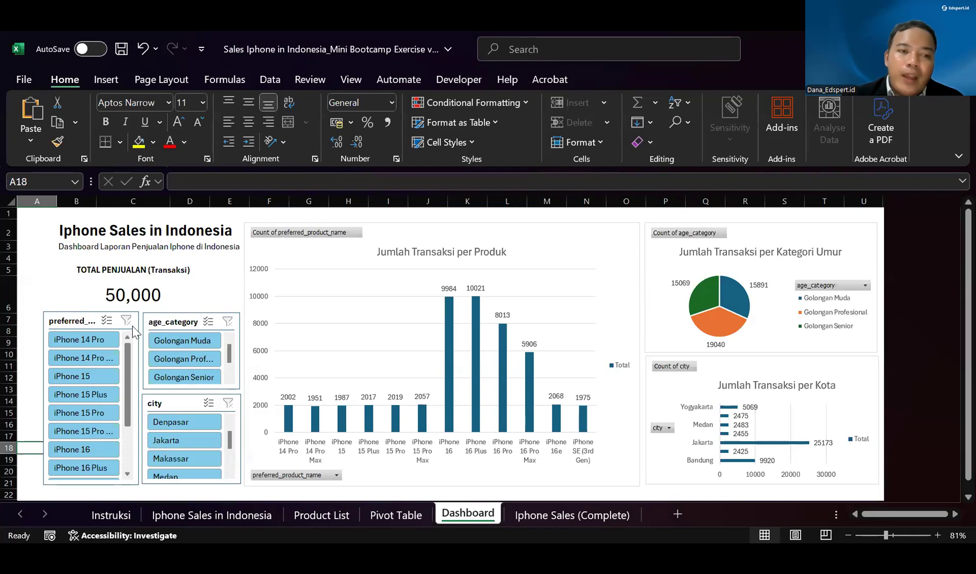
click(195, 361)
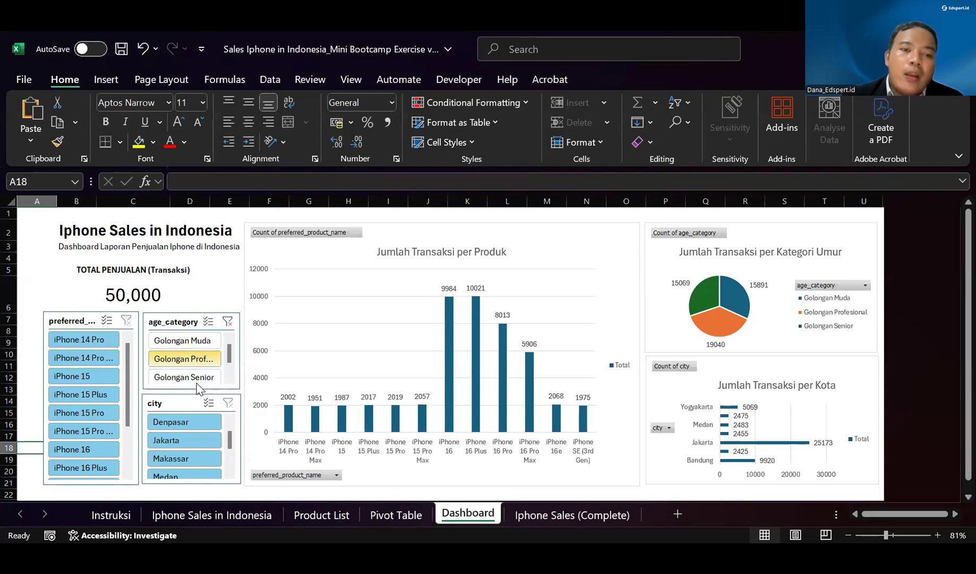
click(210, 444)
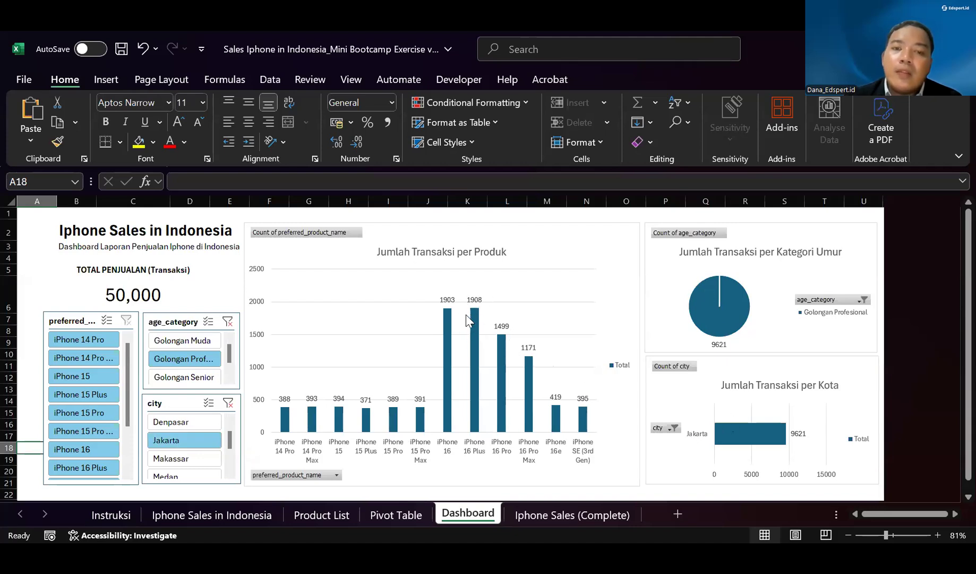
click(196, 341)
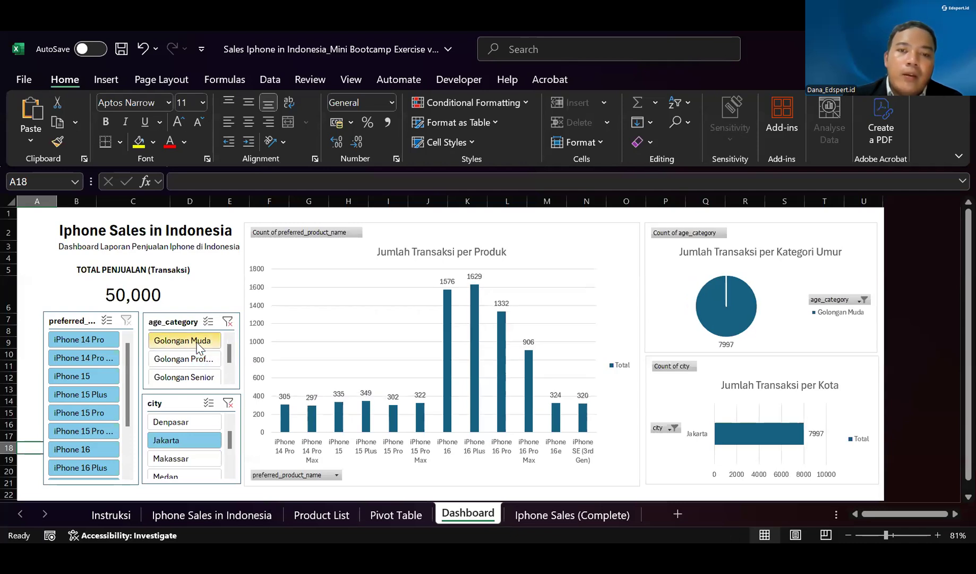
click(186, 380)
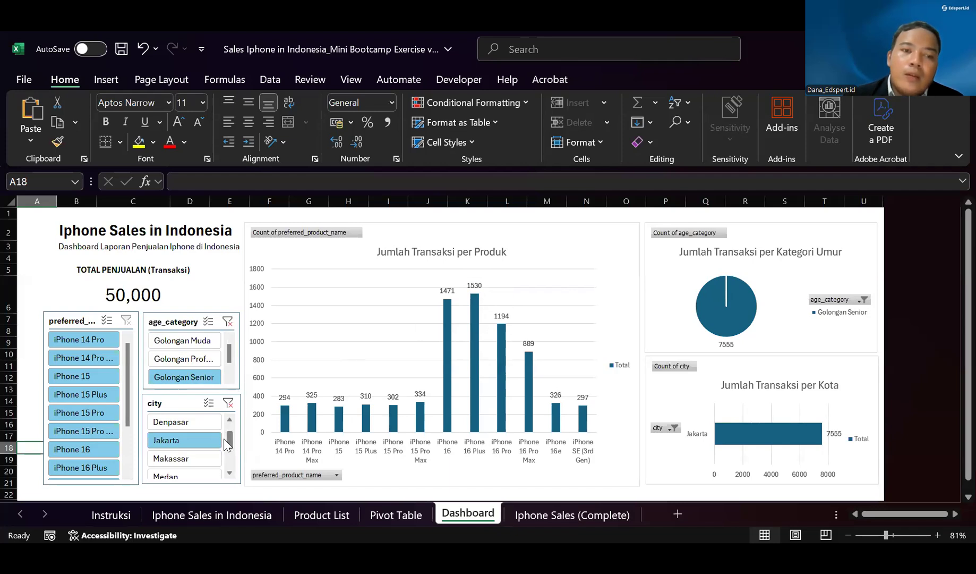
scroll(224, 439, down, 3)
click(197, 459)
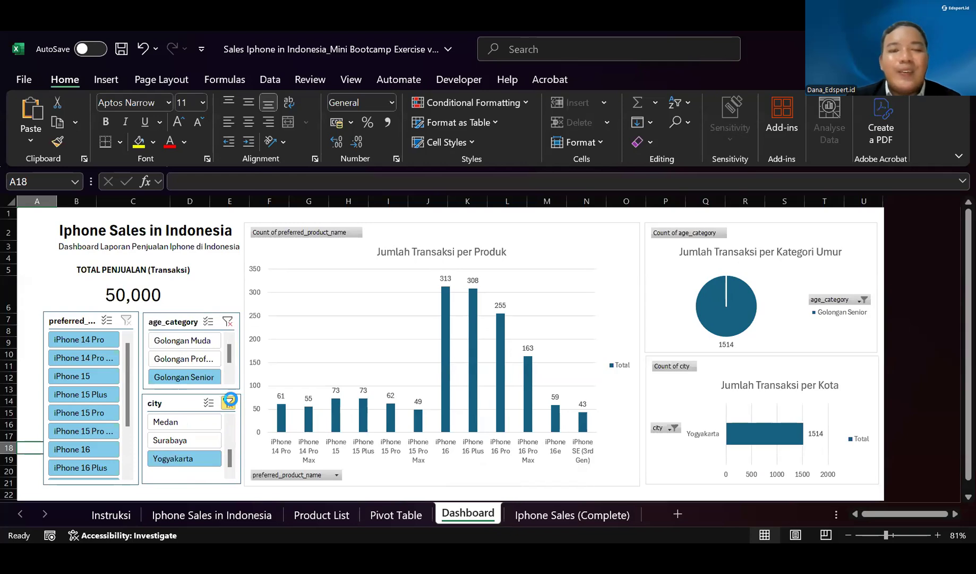
click(230, 322)
key(alt+s)
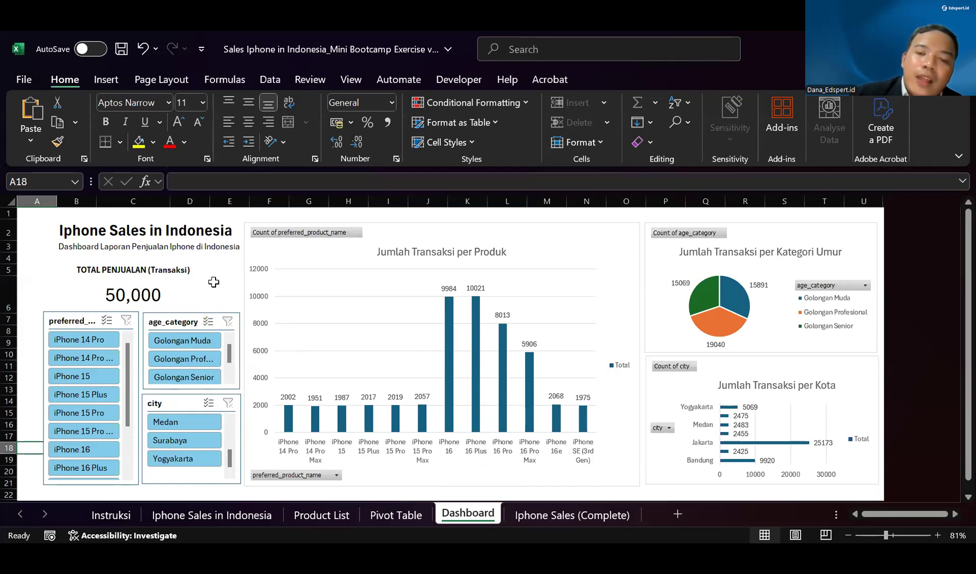
Review the exercise list on the Instruksi sheet, the Iphone Sales in Indonesia summary tables and the Dashboard
click(112, 515)
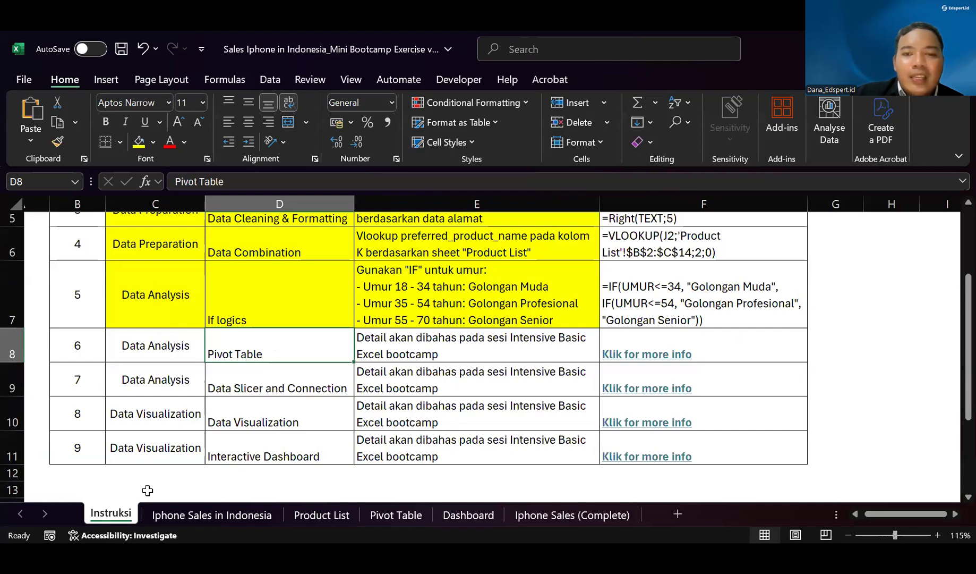
ctrl+scroll(264, 413, down, 2)
ctrl+scroll(264, 413, up, 2)
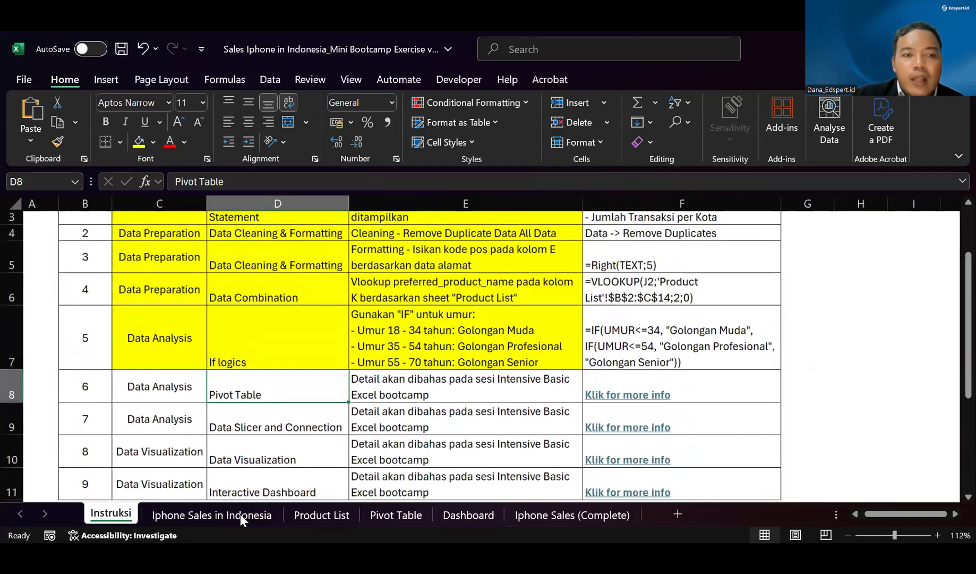
click(240, 513)
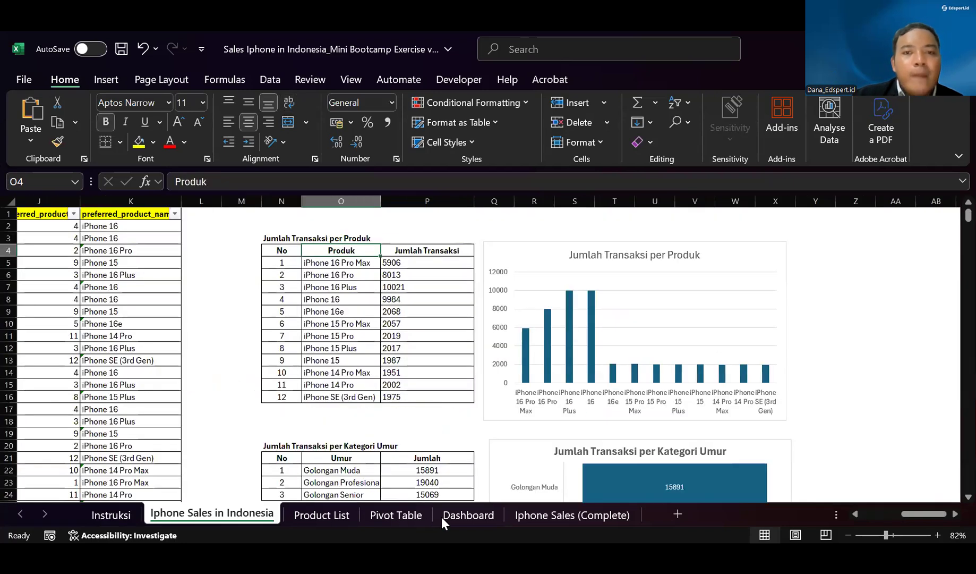
click(443, 516)
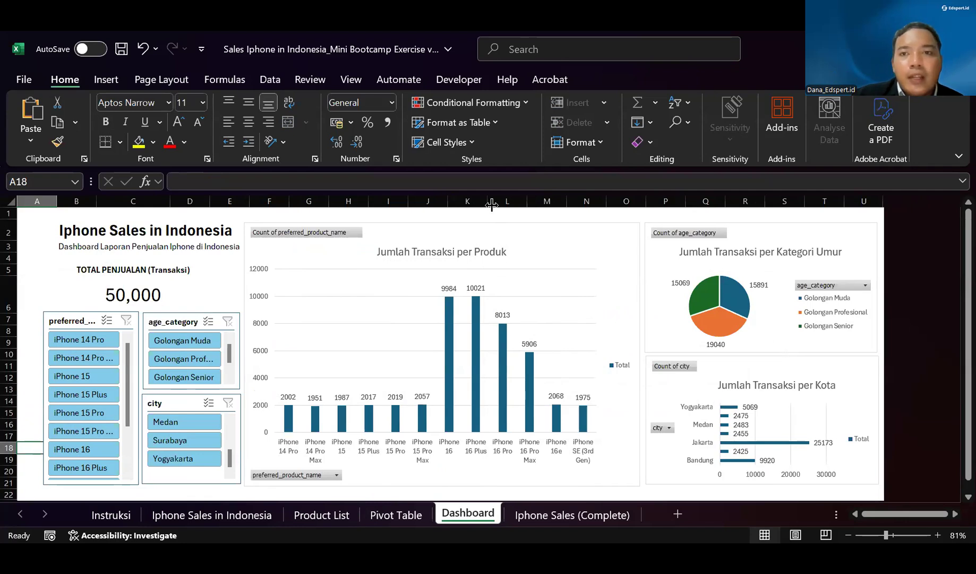
key(alt+Tab)
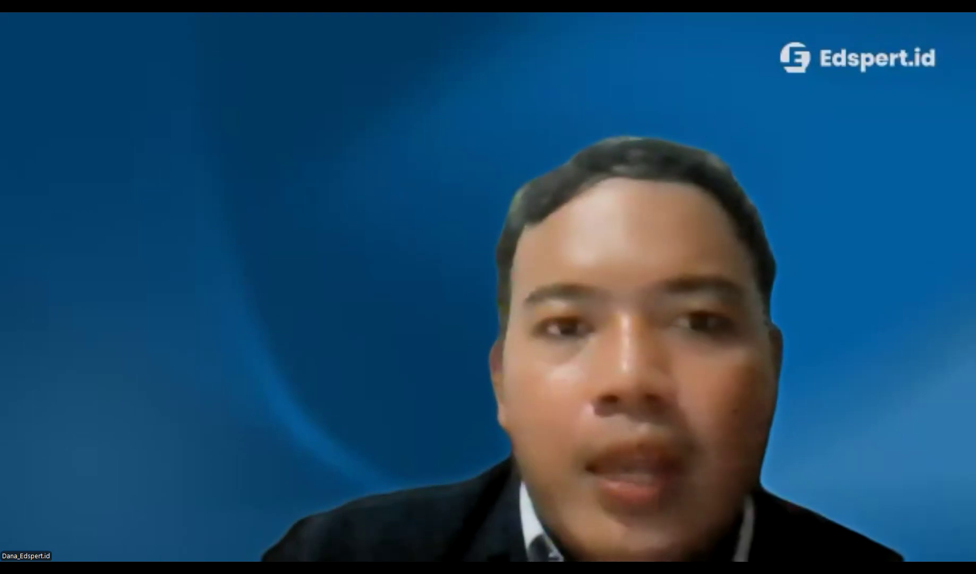